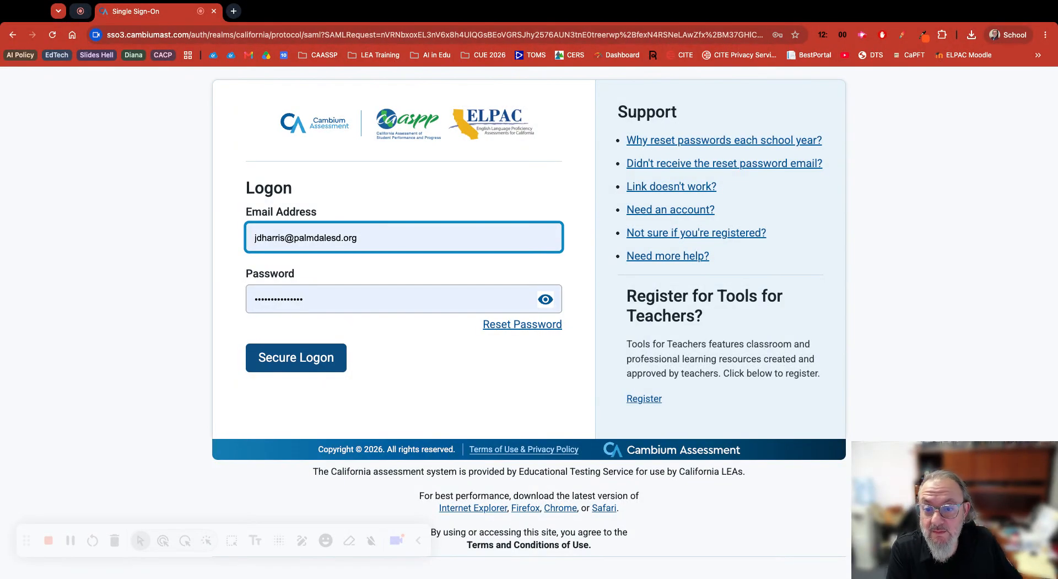
# Step: Log on to TOMS with the prefilled credentials and start the session as LEA CAASPP Coordinator at Palmdale Elementary
pyautogui.click(296, 358)
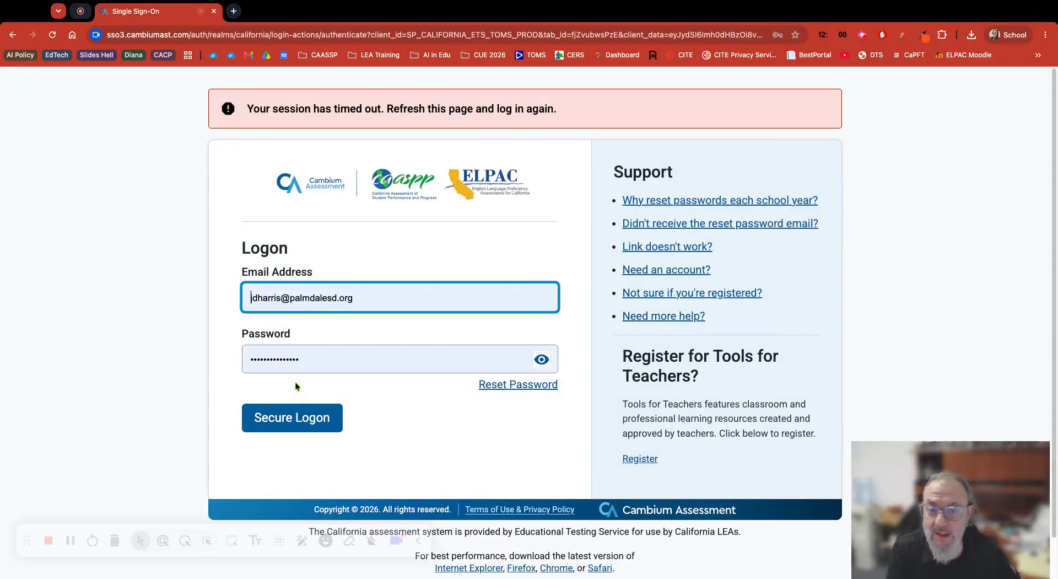
pyautogui.click(300, 420)
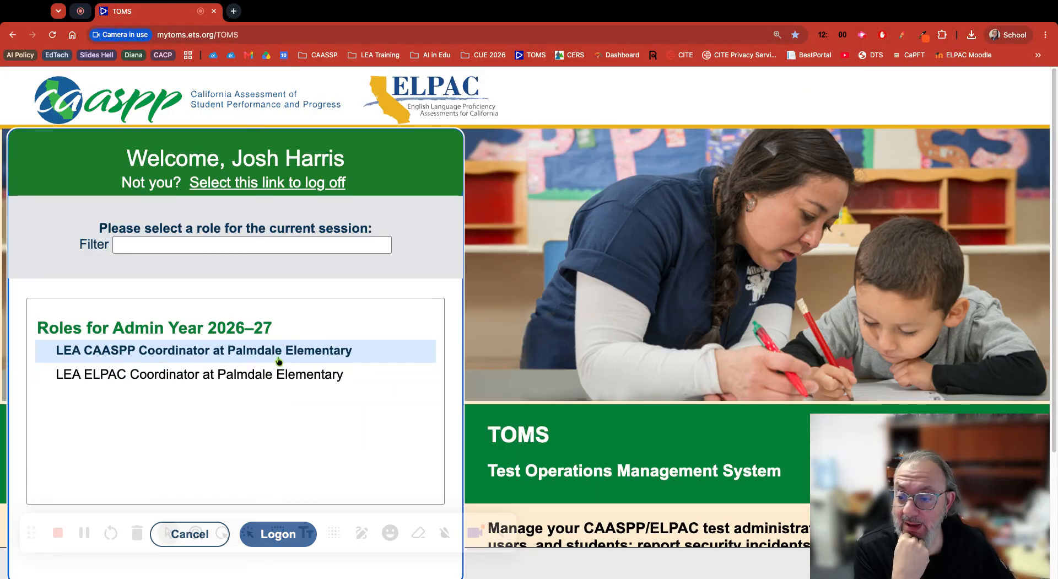
pyautogui.click(279, 361)
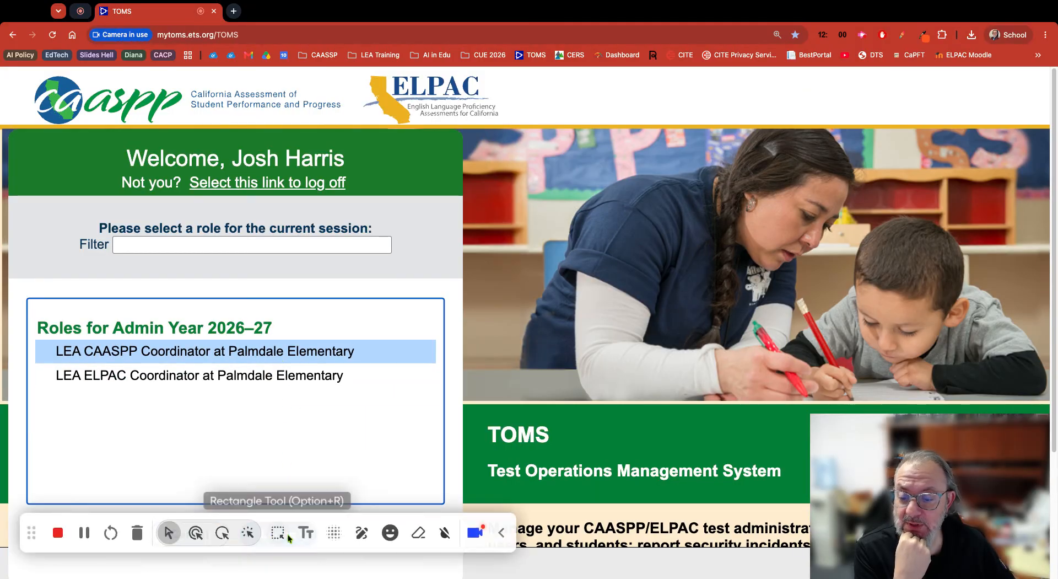
pyautogui.moveTo(32, 541); pyautogui.dragTo(40, 498)
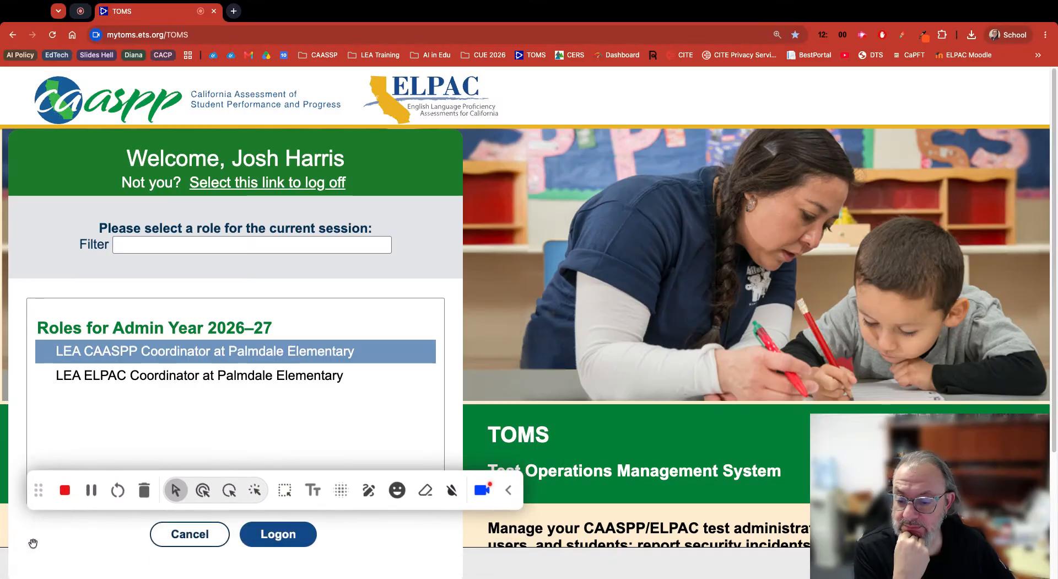
pyautogui.click(270, 541)
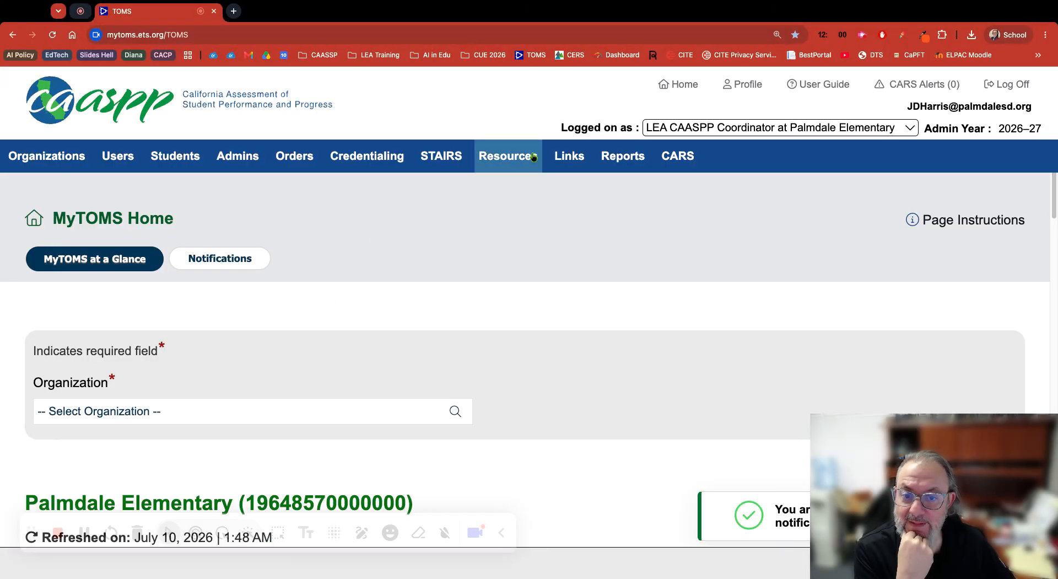
# Step: Open the California Educator Reporting System (CERS) from the external reporting links in TOMS
pyautogui.click(579, 157)
pyautogui.scroll(-5, 452, 352)
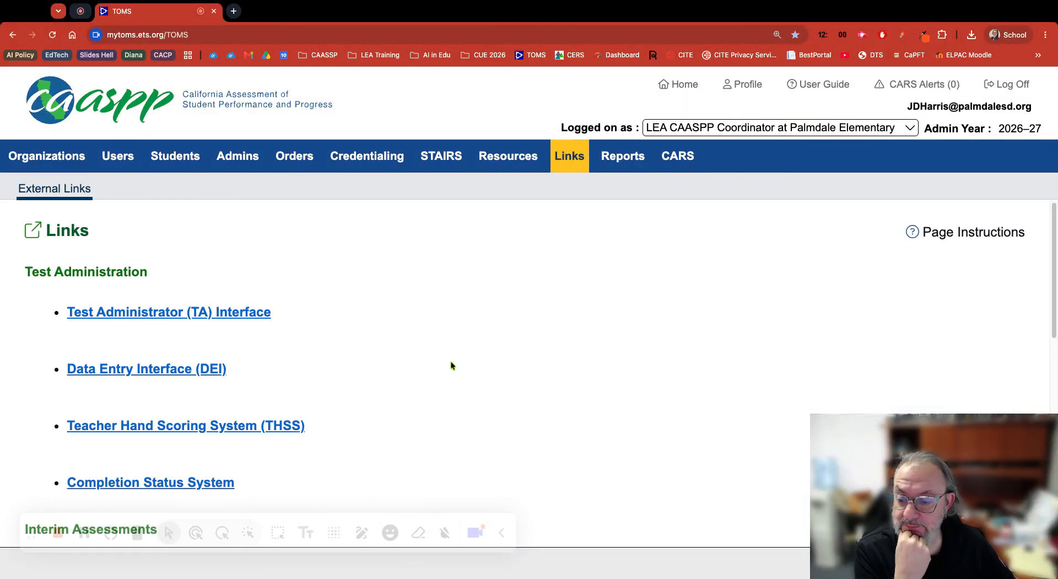
pyautogui.scroll(-2, 451, 366)
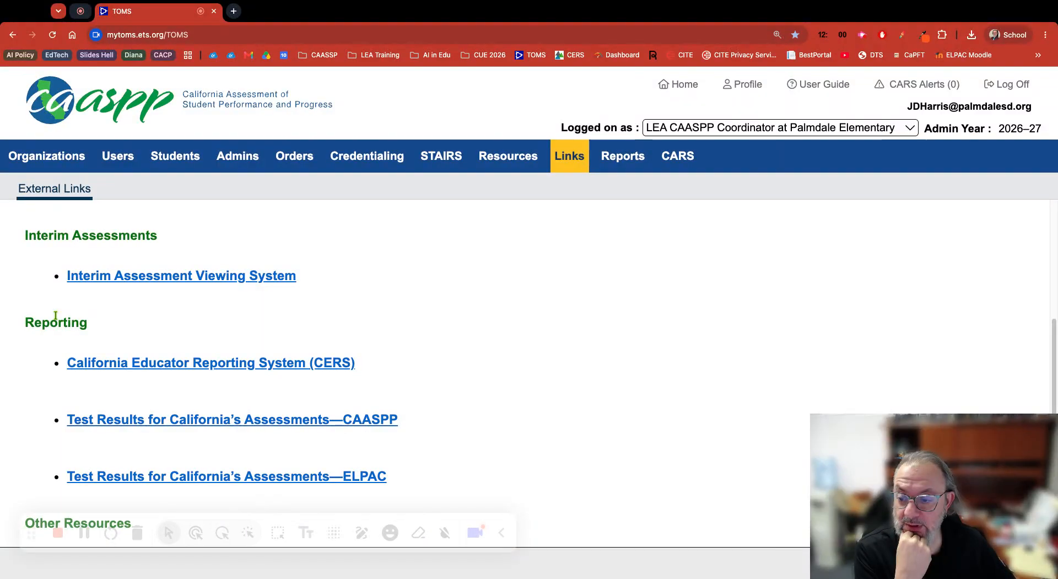
pyautogui.click(127, 363)
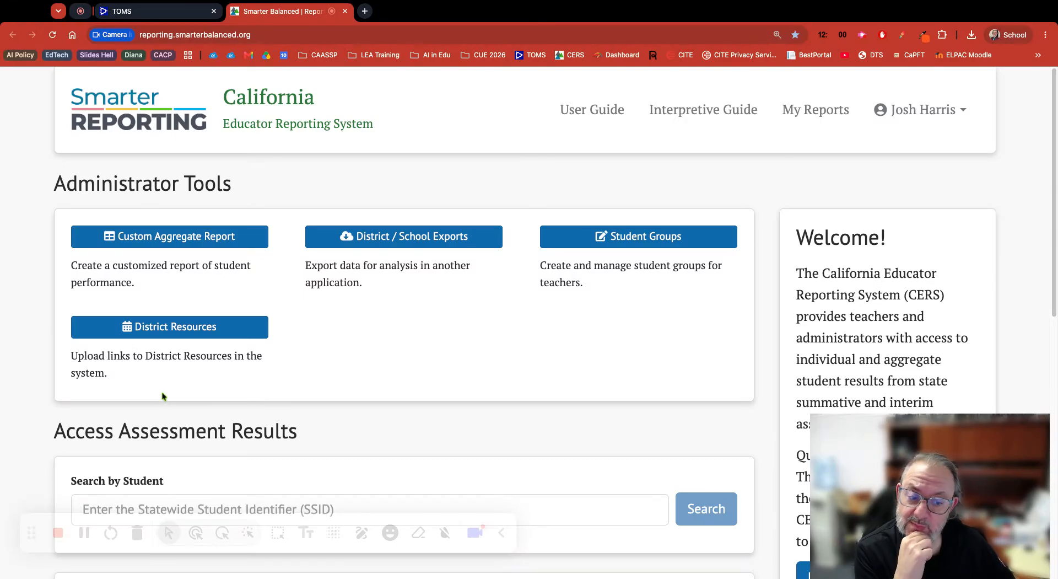
pyautogui.moveTo(28, 532); pyautogui.dragTo(24, 444)
pyautogui.click(245, 444)
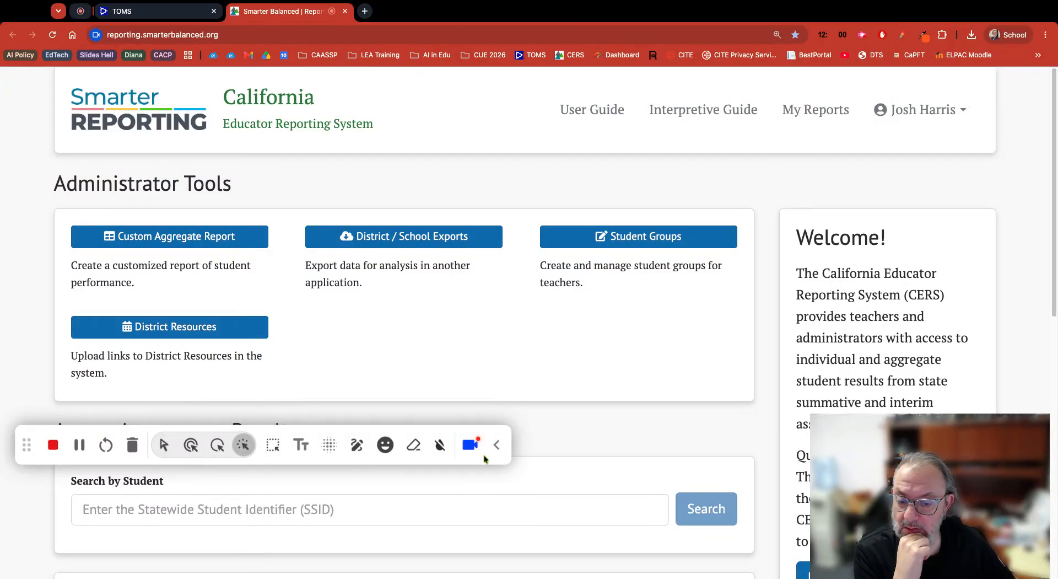
pyautogui.click(485, 456)
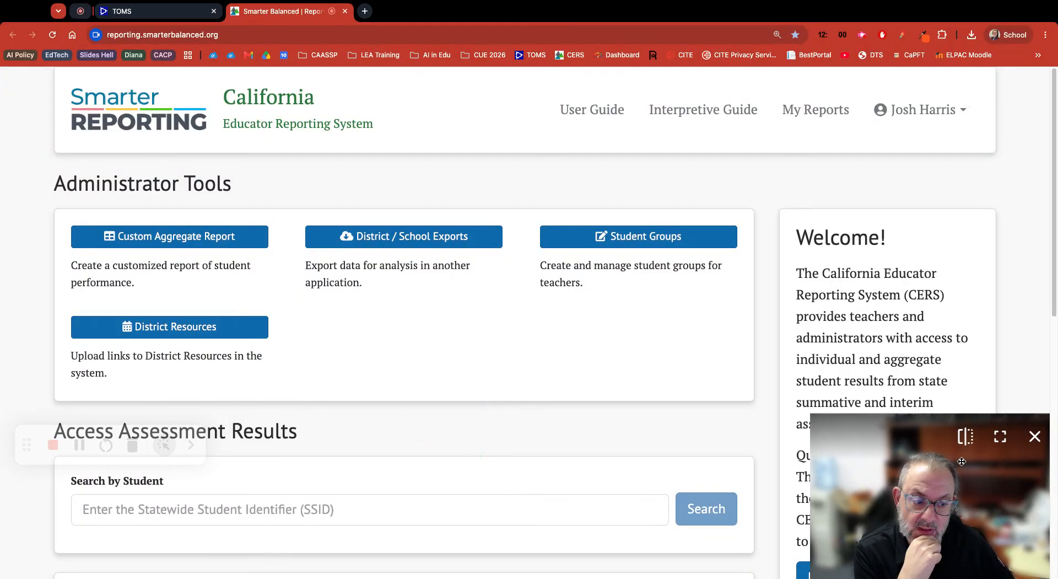
pyautogui.click(1032, 434)
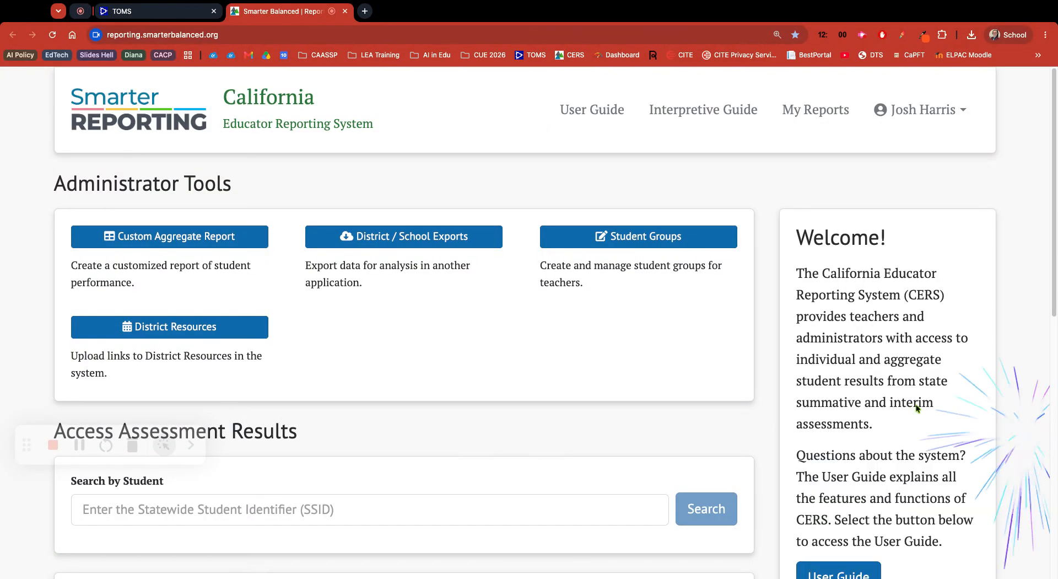
# Step: Start a custom aggregate report and choose Yearly Report as its report type
pyautogui.click(200, 238)
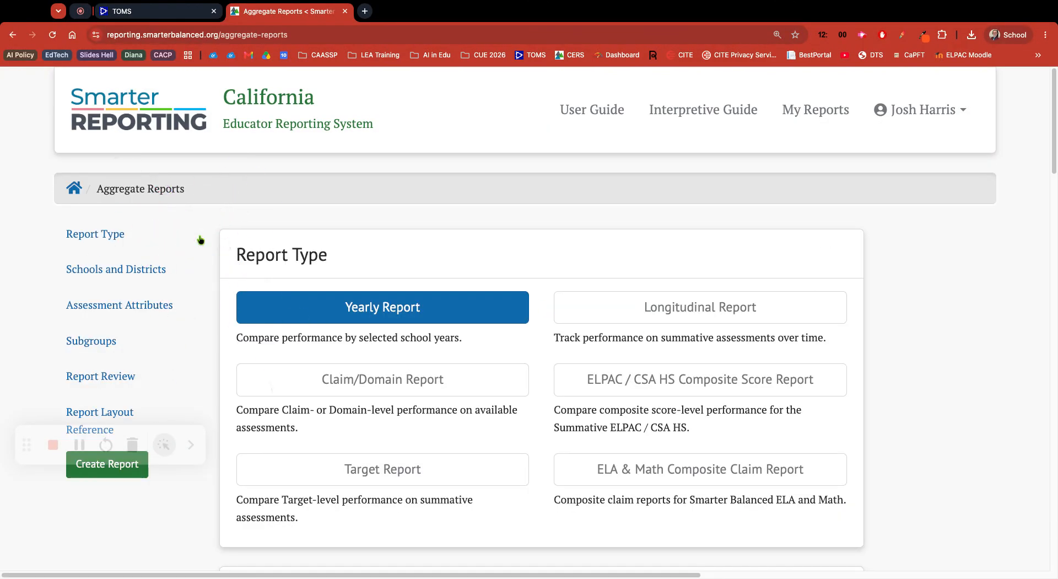
pyautogui.click(395, 314)
# Step: Replace Palmdale Elementary School District with the school Ocotillo Elementary in the report's schools and districts
pyautogui.scroll(-5, 395, 313)
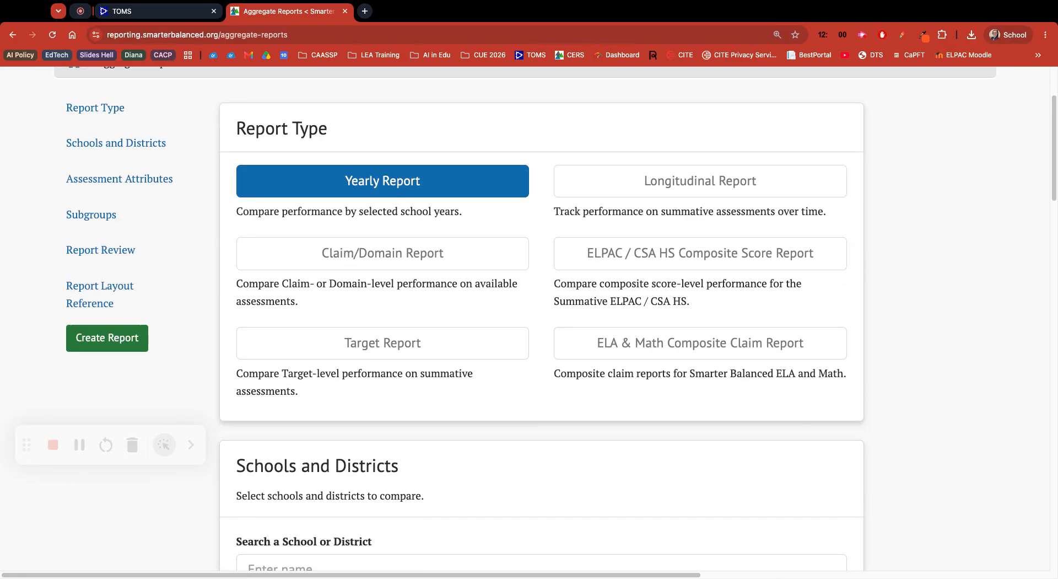
pyautogui.scroll(-3, 395, 314)
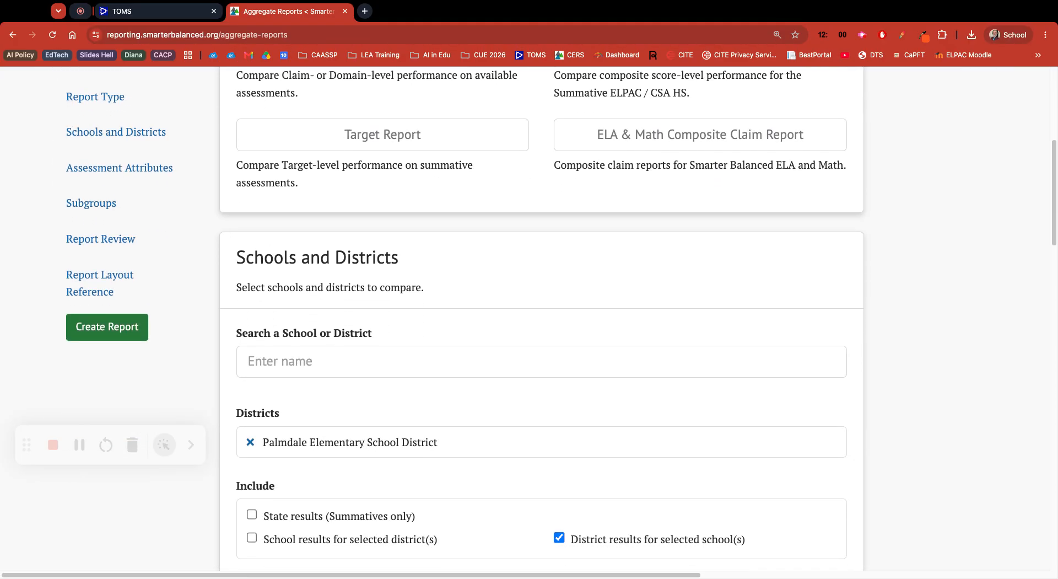
pyautogui.scroll(-1, 366, 357)
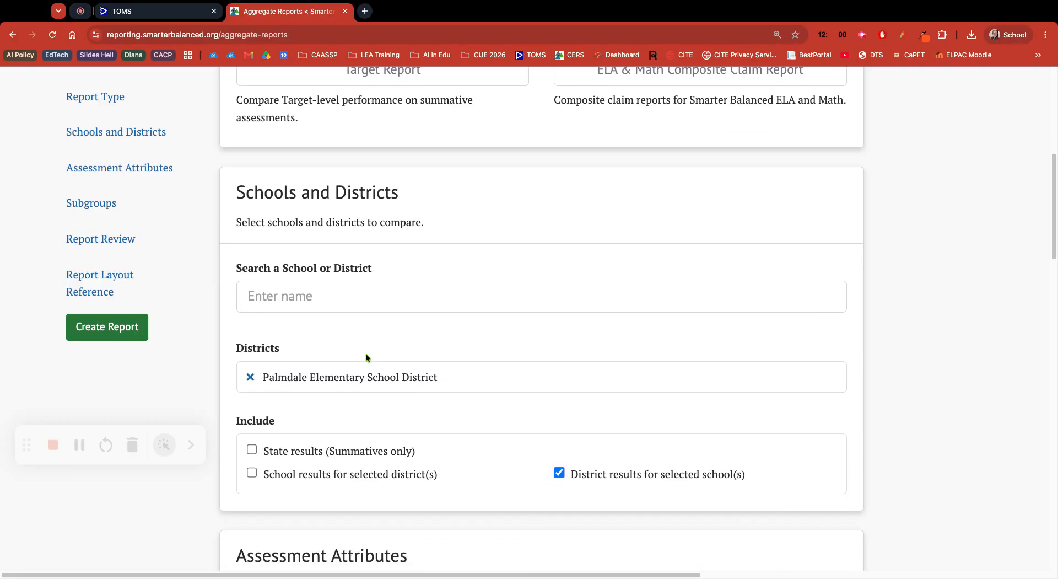
pyautogui.click(250, 377)
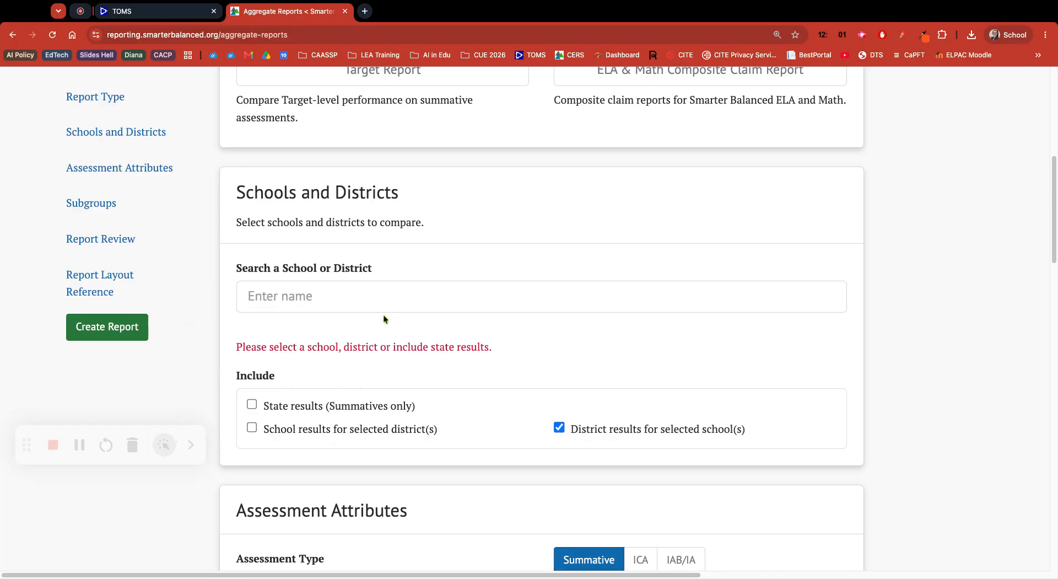
pyautogui.click(367, 297)
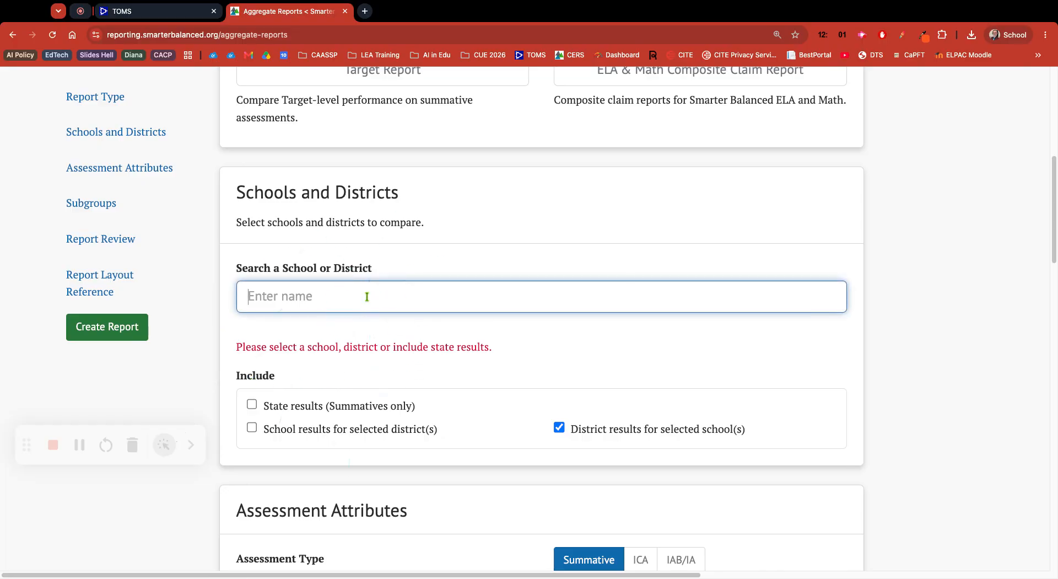
pyautogui.write('Oc')
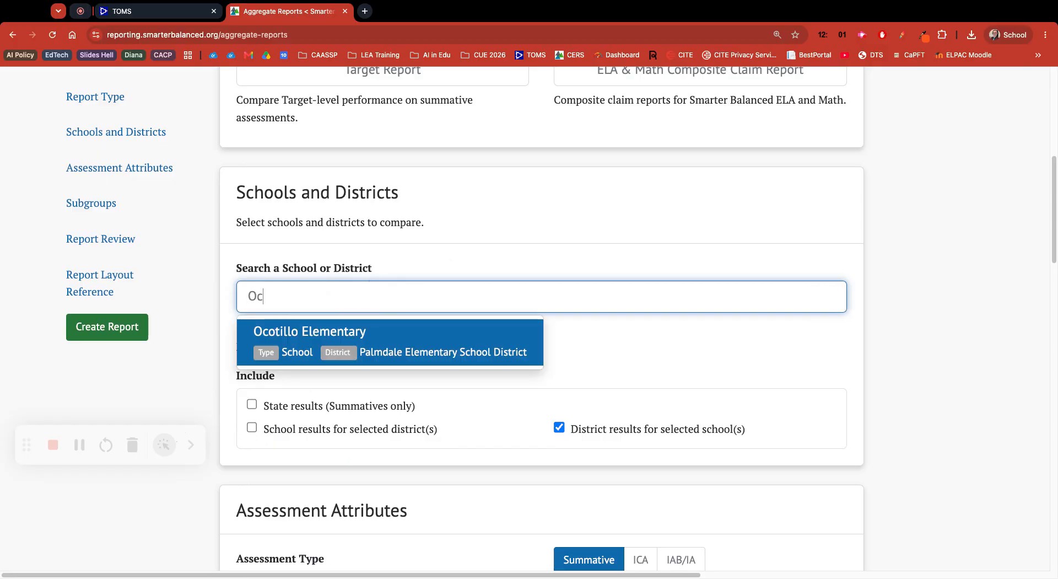
pyautogui.click(342, 337)
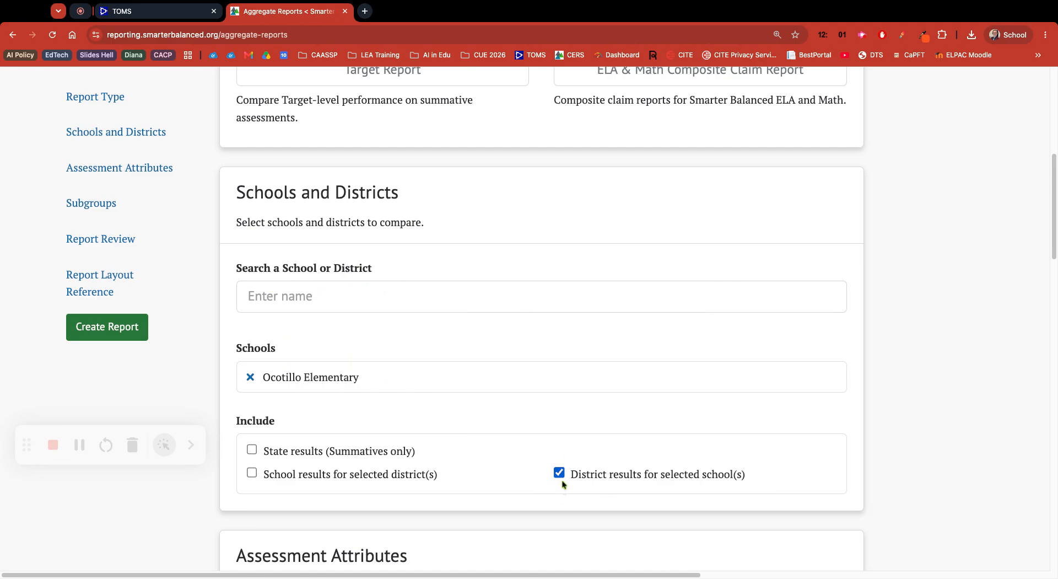
# Step: Exclude district results for the selected school and leave school results for selected districts excluded
pyautogui.scroll(-1, 560, 484)
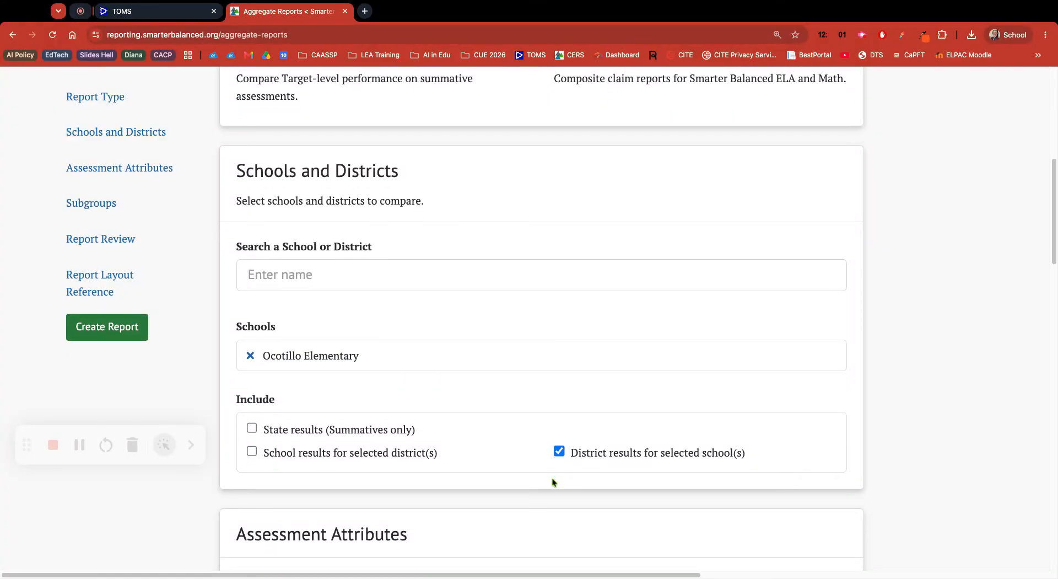
pyautogui.scroll(-1, 554, 482)
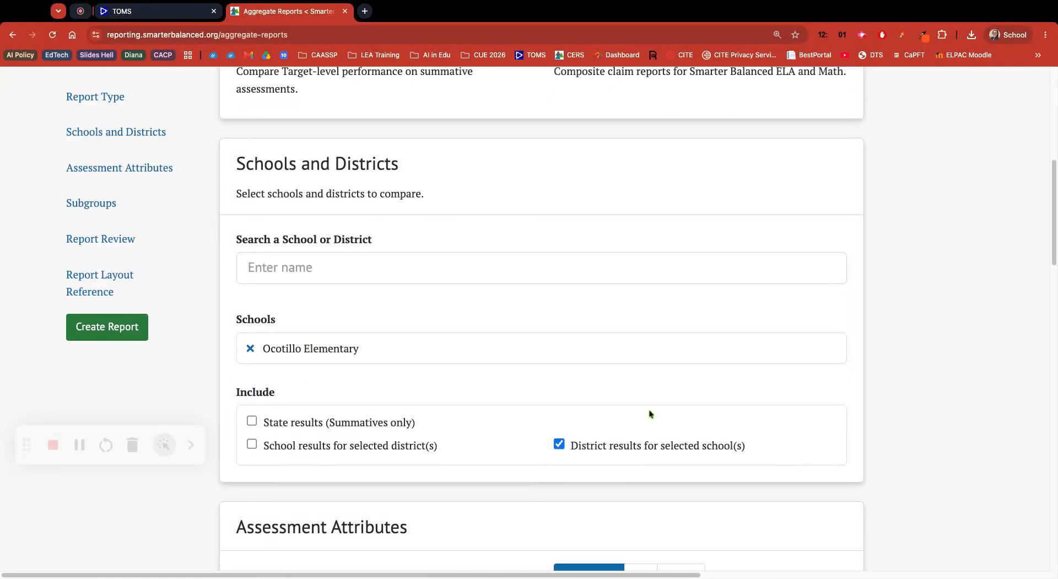
pyautogui.click(559, 444)
pyautogui.scroll(-1, 500, 470)
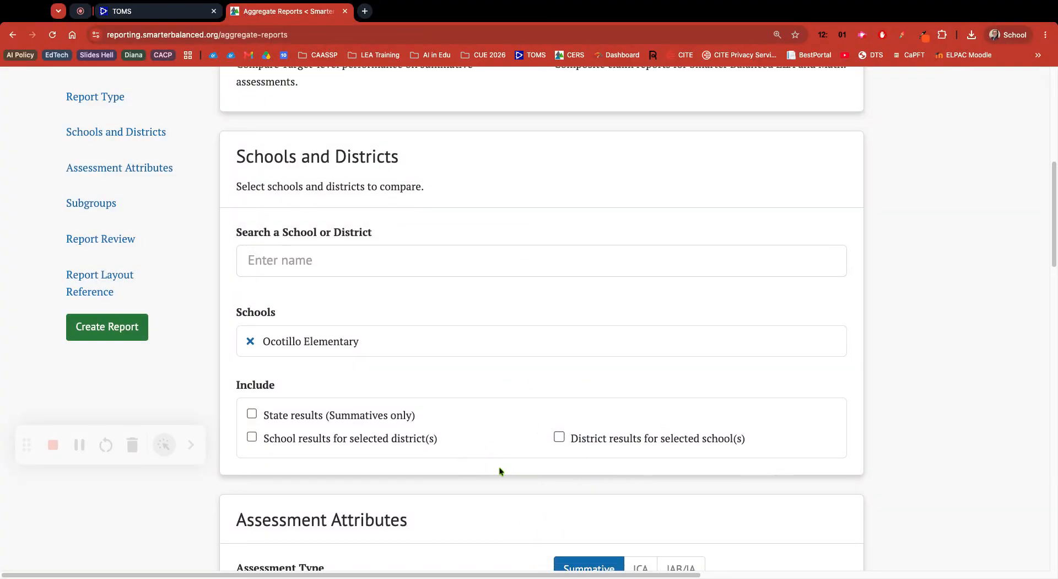
pyautogui.scroll(-1, 500, 470)
pyautogui.scroll(-2, 542, 318)
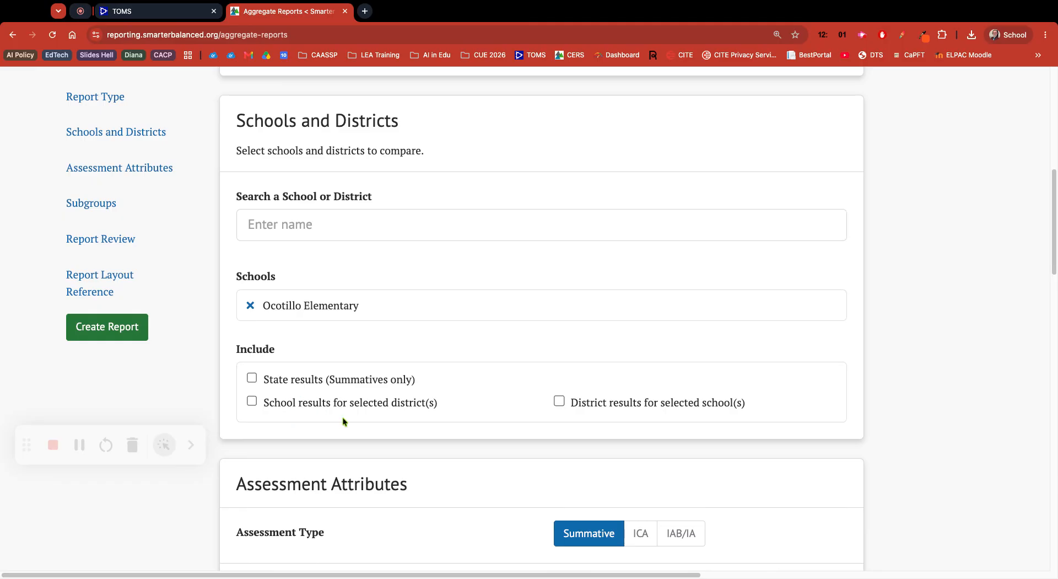
pyautogui.click(254, 404)
pyautogui.click(255, 404)
# Step: Limit the Summative assessment subjects to ELA and Math
pyautogui.scroll(-1, 528, 444)
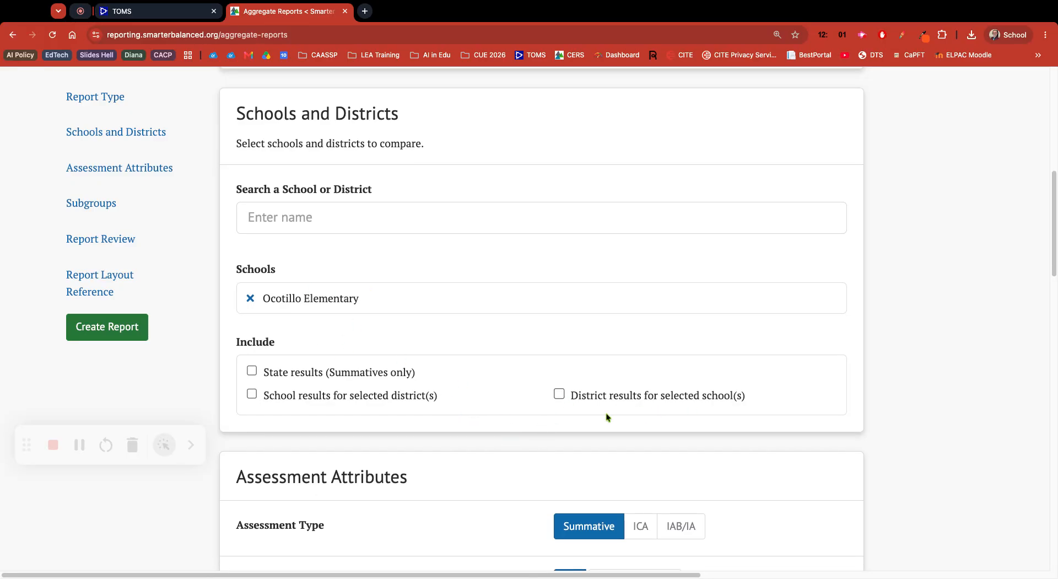
pyautogui.scroll(-5, 447, 483)
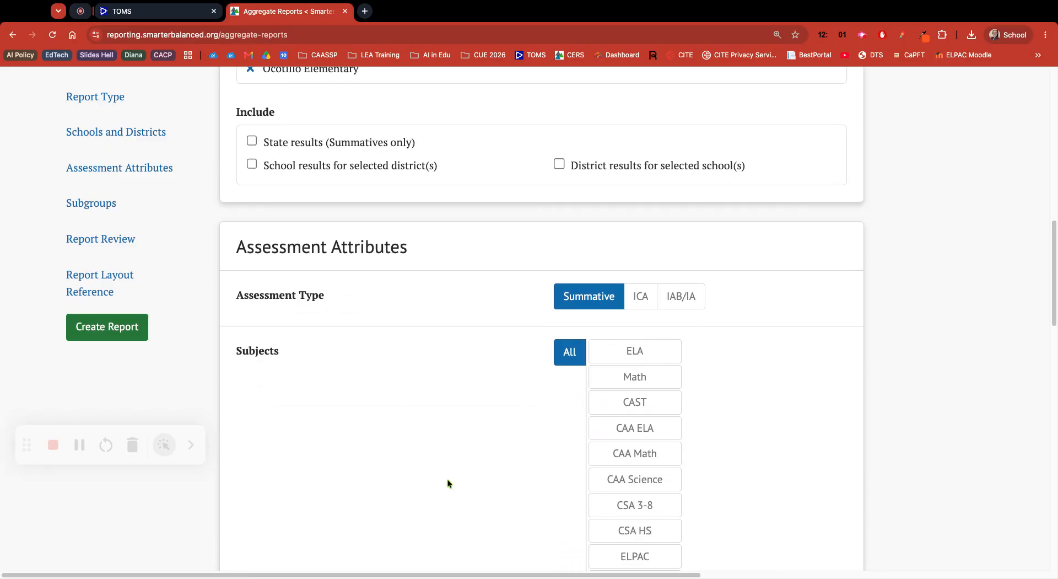
pyautogui.scroll(-1, 447, 483)
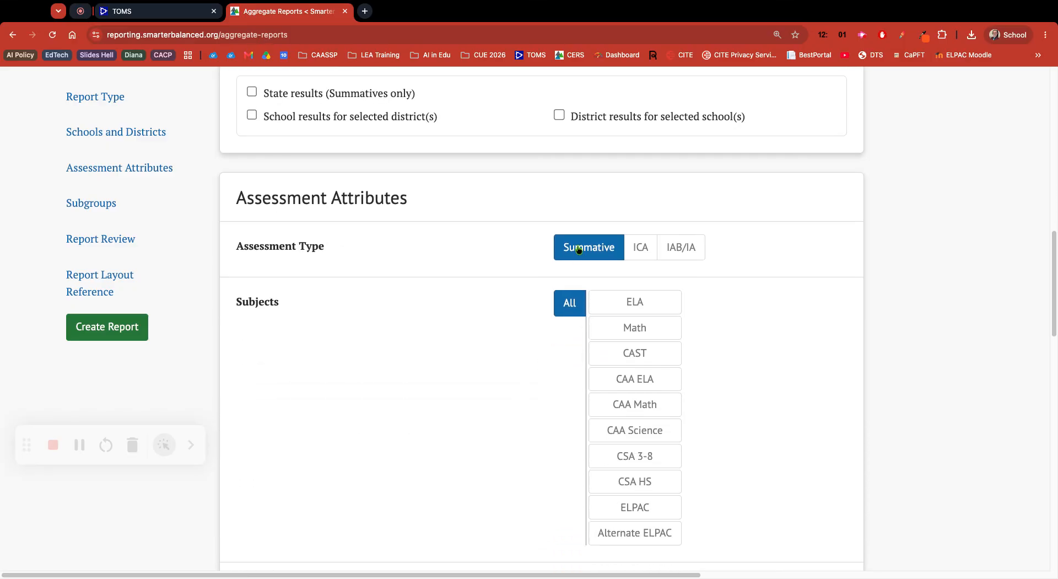
pyautogui.click(634, 301)
pyautogui.click(607, 328)
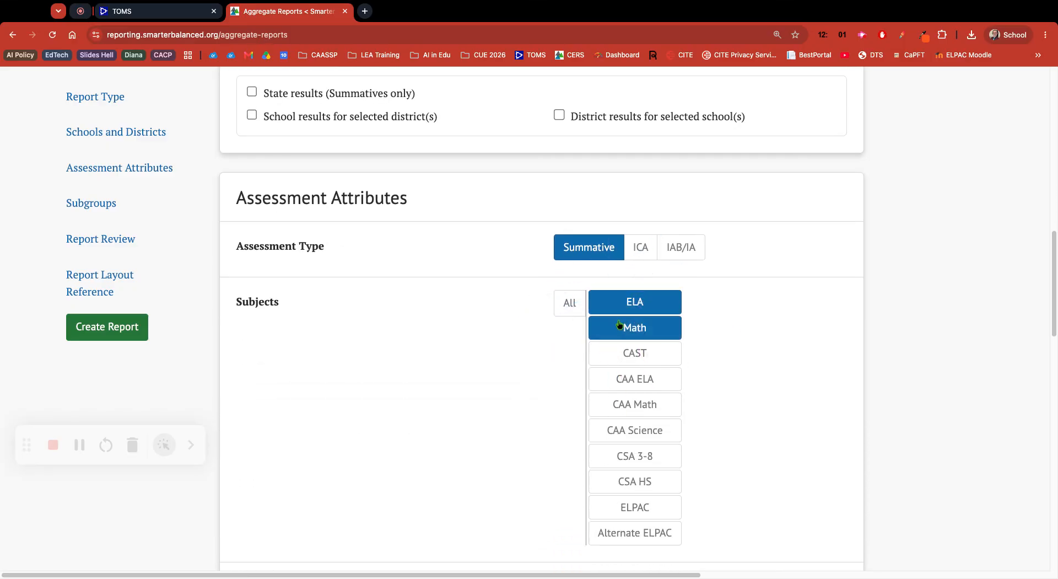
# Step: Select assessment grades 3, 4 and 5 for the report
pyautogui.scroll(-3, 503, 382)
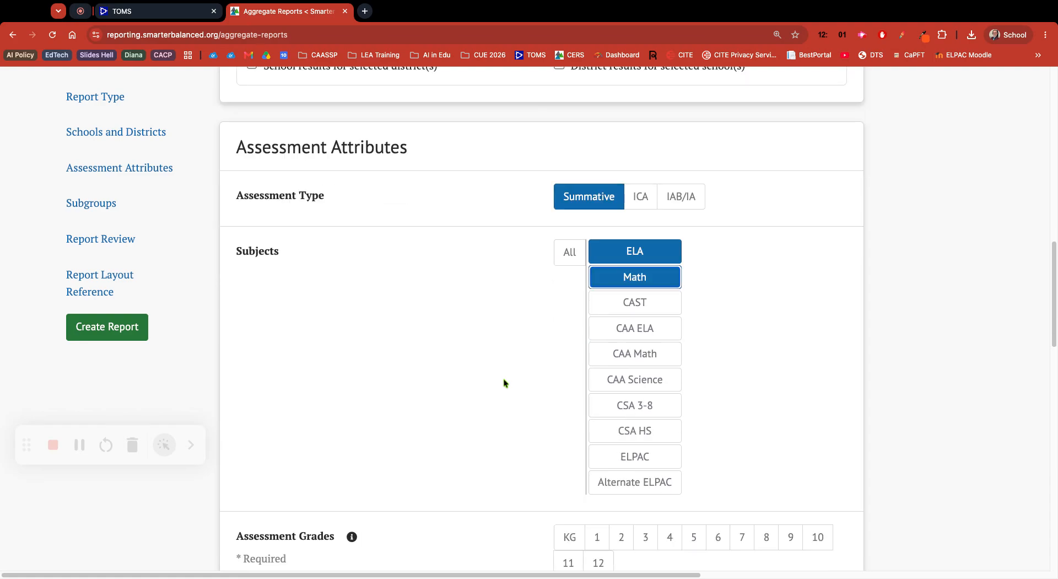
pyautogui.scroll(8, 541, 318)
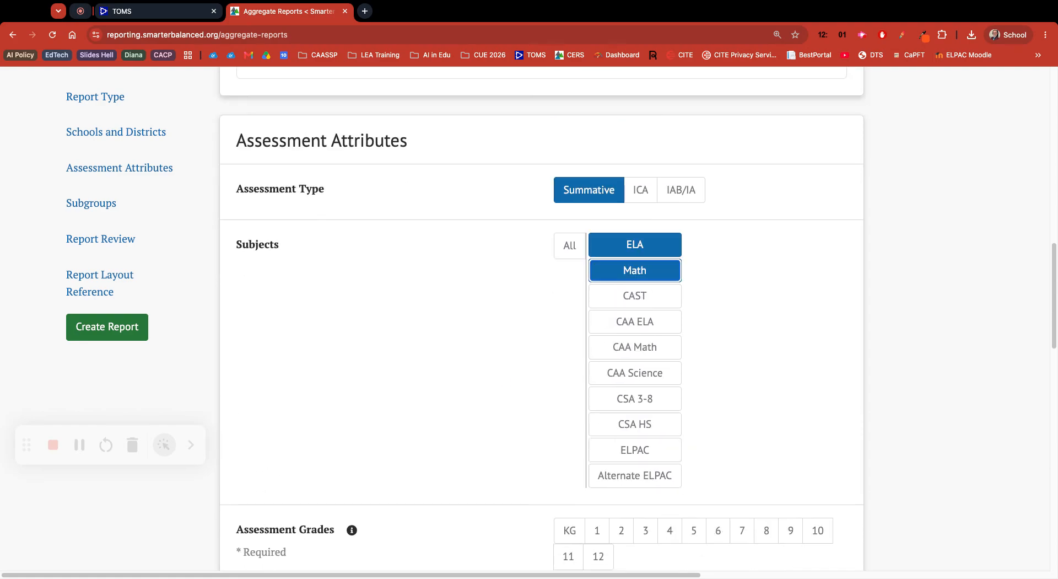
pyautogui.scroll(-8, 541, 318)
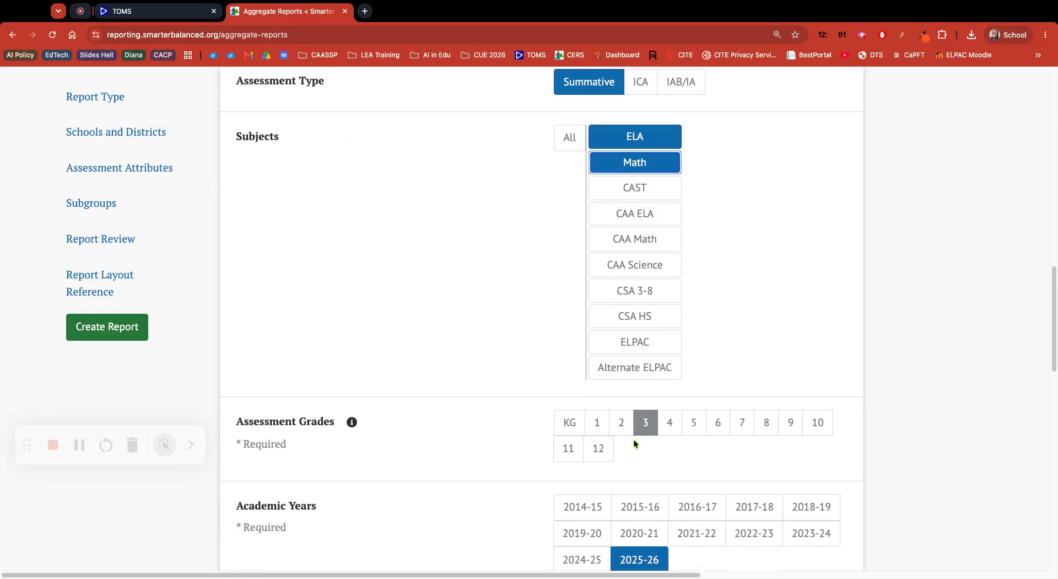
pyautogui.click(644, 427)
pyautogui.click(664, 429)
pyautogui.click(693, 424)
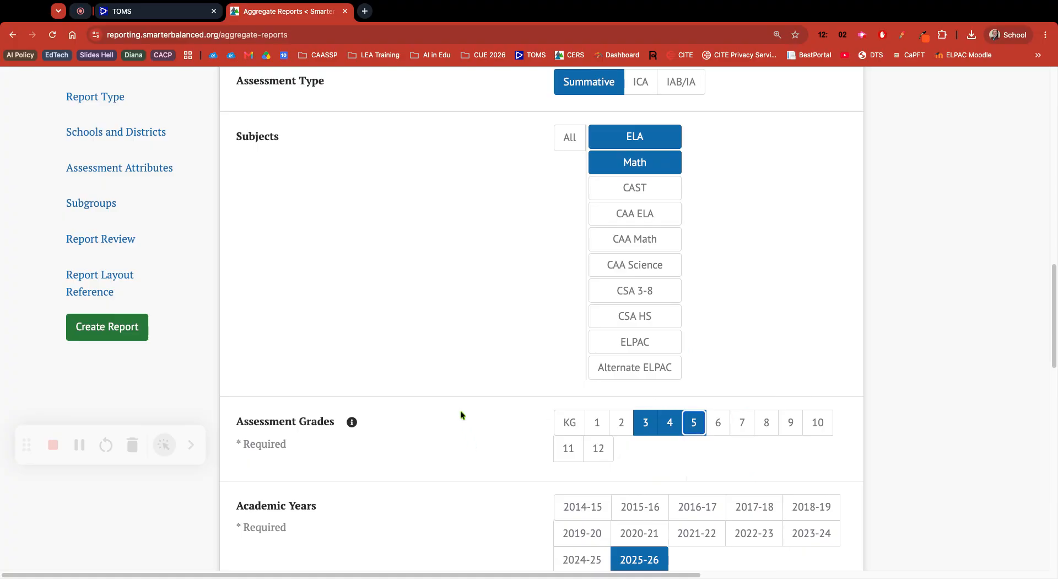
# Step: Set the report's academic year to 2024-25 only, deselecting 2025-26
pyautogui.scroll(-2, 461, 414)
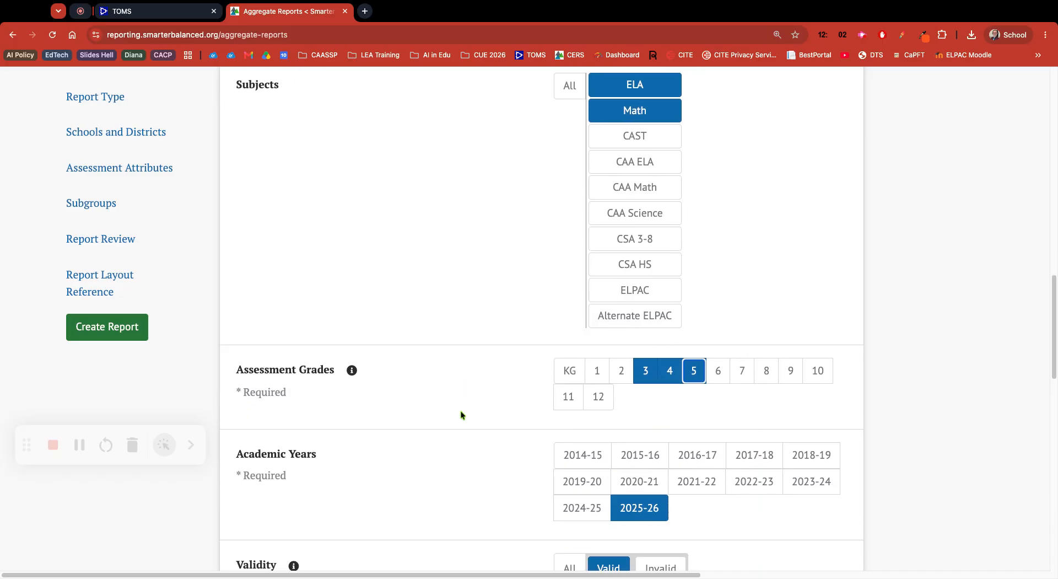
pyautogui.scroll(-1, 462, 414)
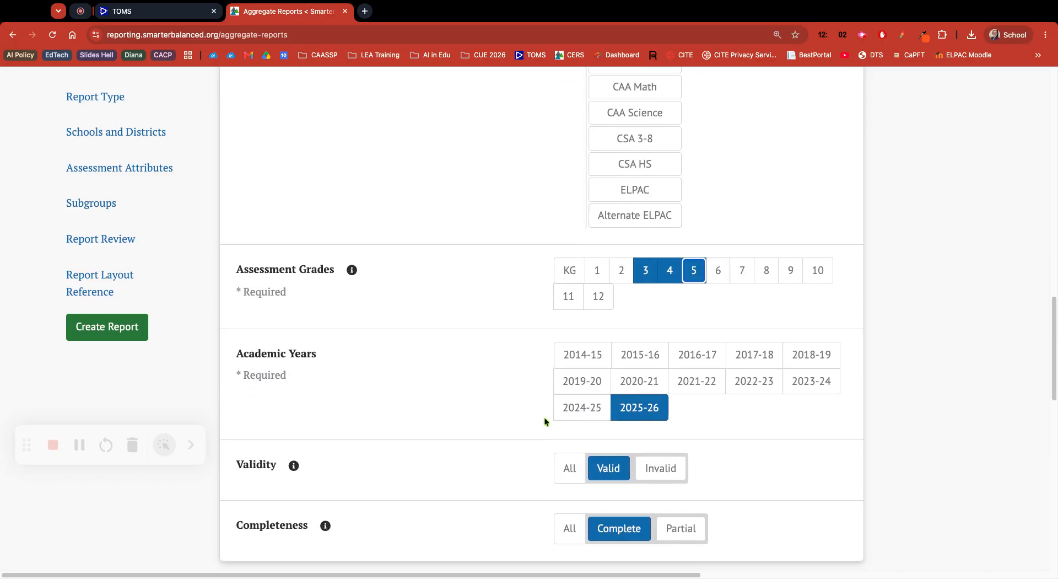
pyautogui.click(586, 416)
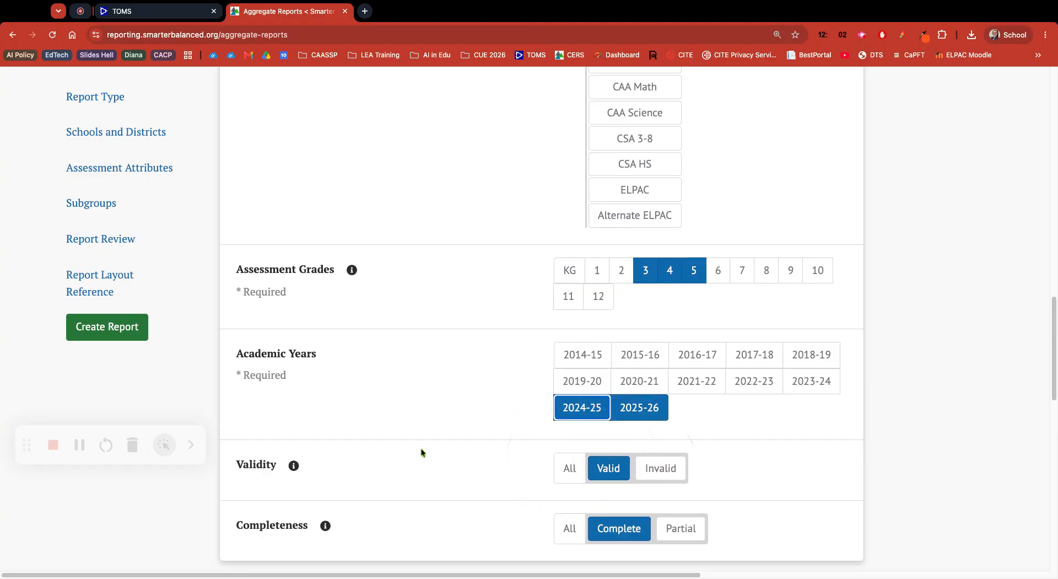
pyautogui.click(653, 414)
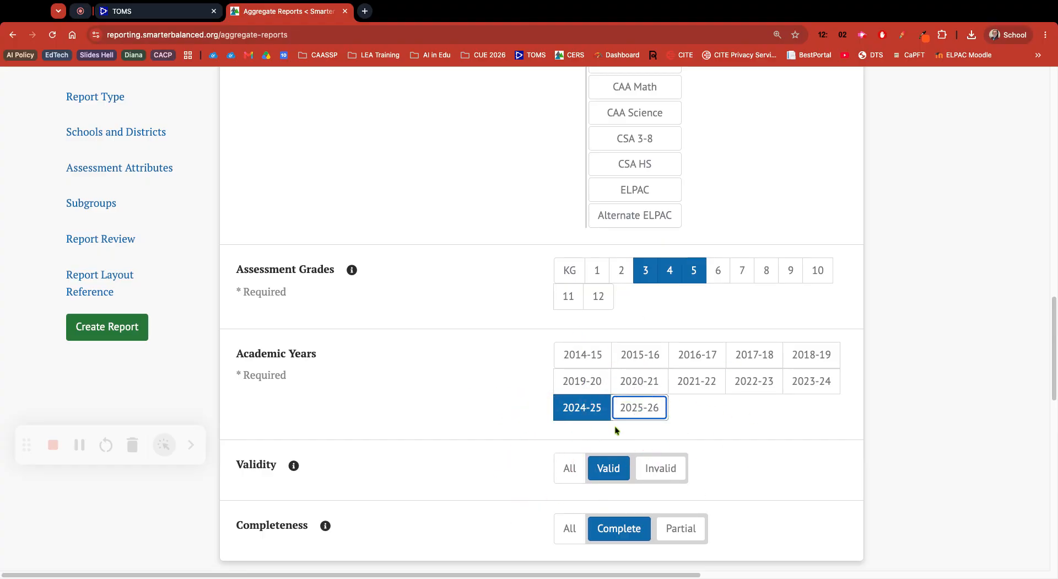
# Step: Include both 2024-25 and 2025-26 as the report's academic years
pyautogui.click(636, 417)
pyautogui.click(557, 418)
pyautogui.click(559, 414)
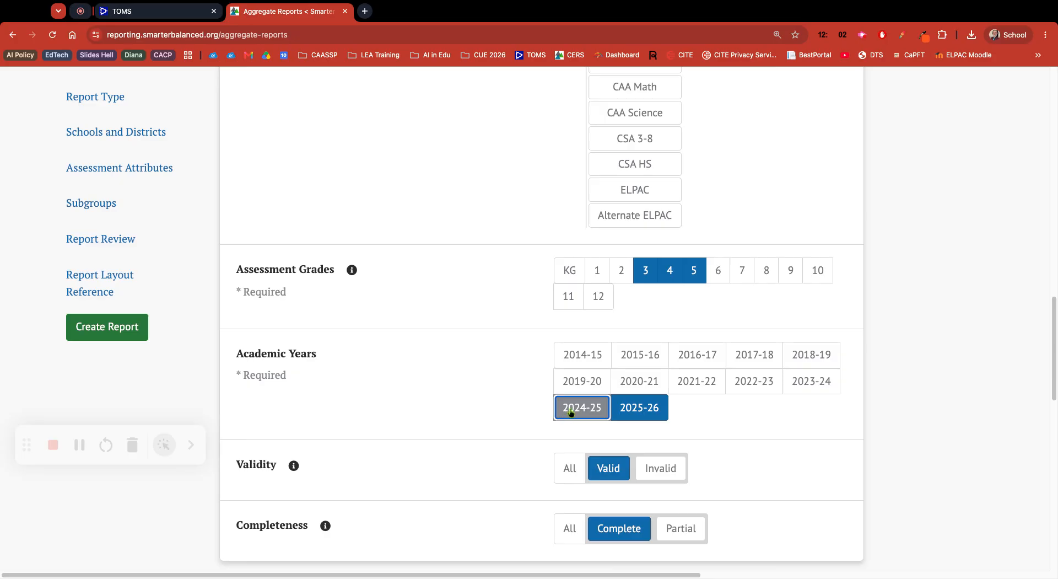
# Step: Review the report selections and name the report "Octo Compare 25 and 26"
pyautogui.scroll(-6, 458, 455)
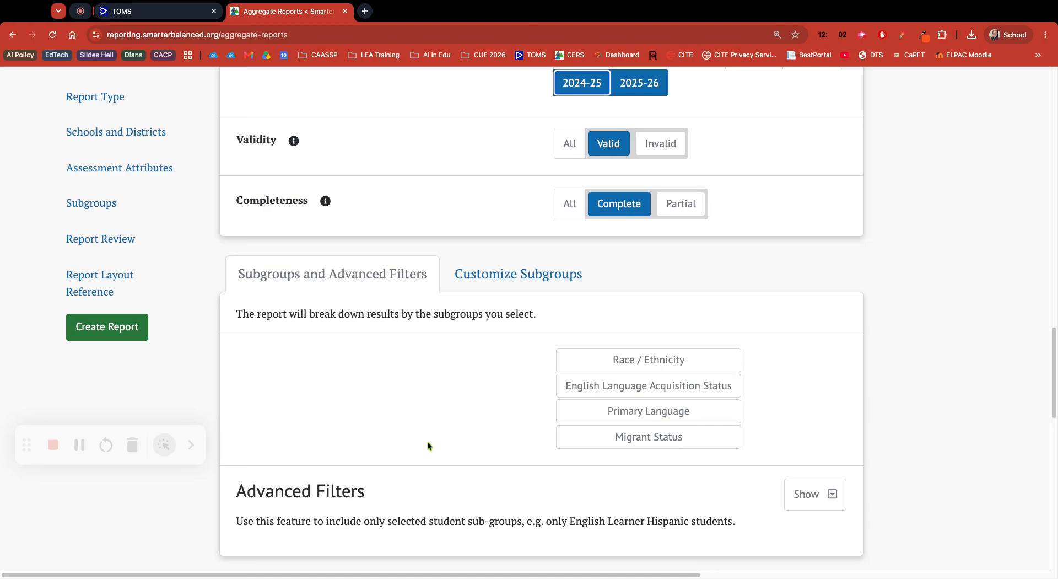
pyautogui.scroll(-9, 428, 445)
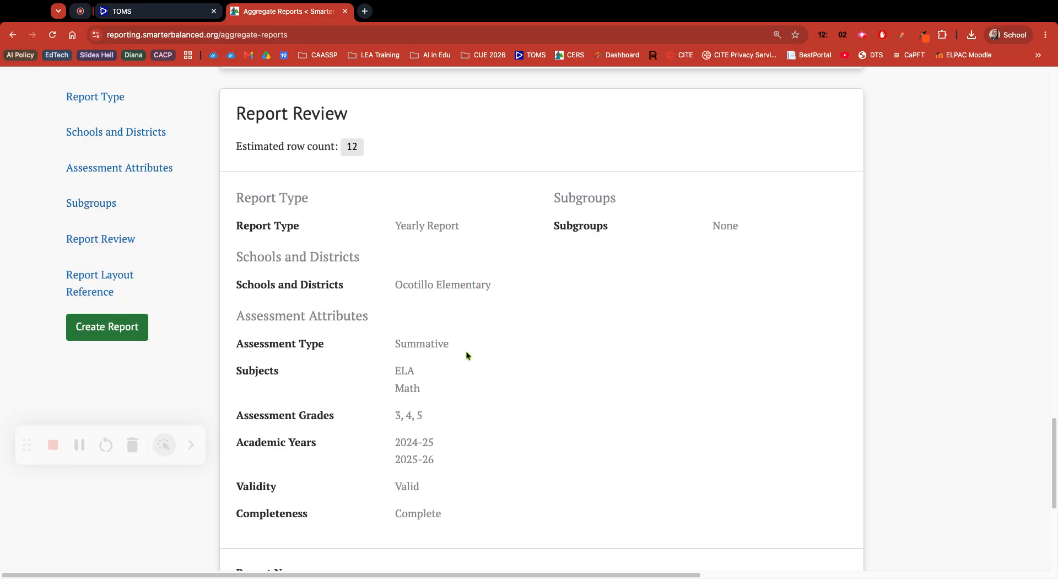
pyautogui.scroll(-4, 429, 473)
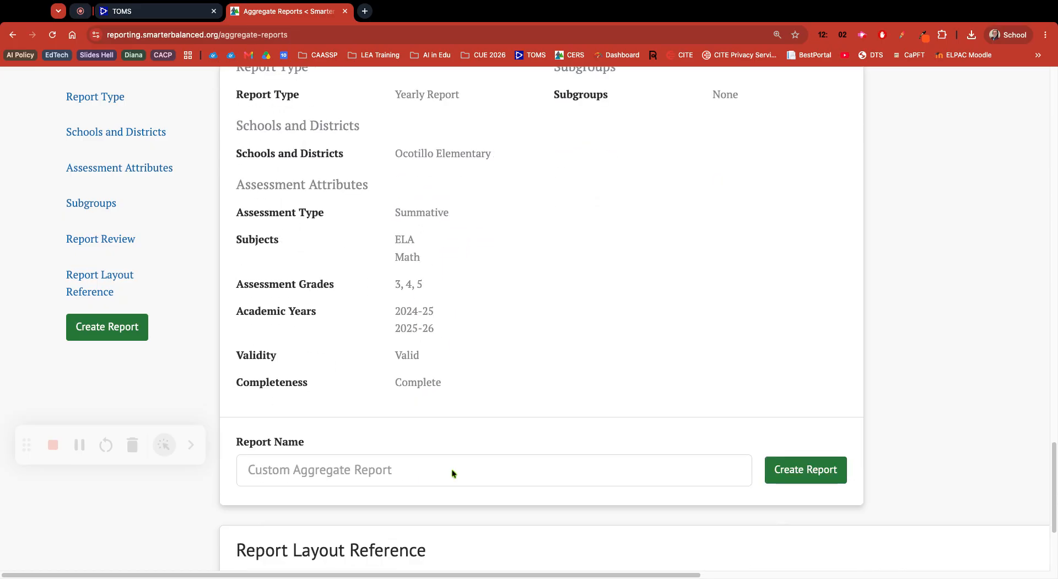
pyautogui.click(397, 407)
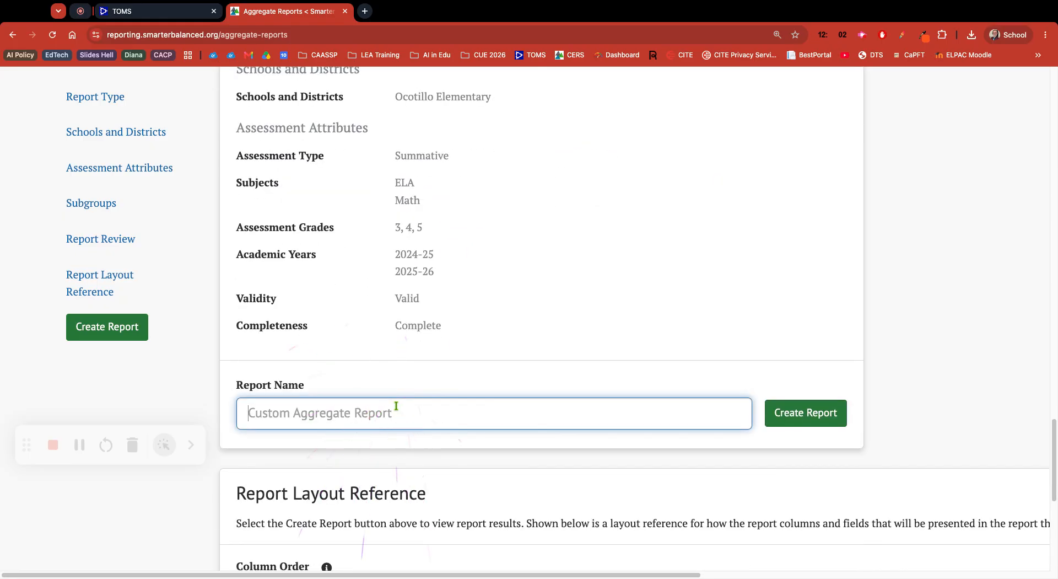
pyautogui.write('Octo')
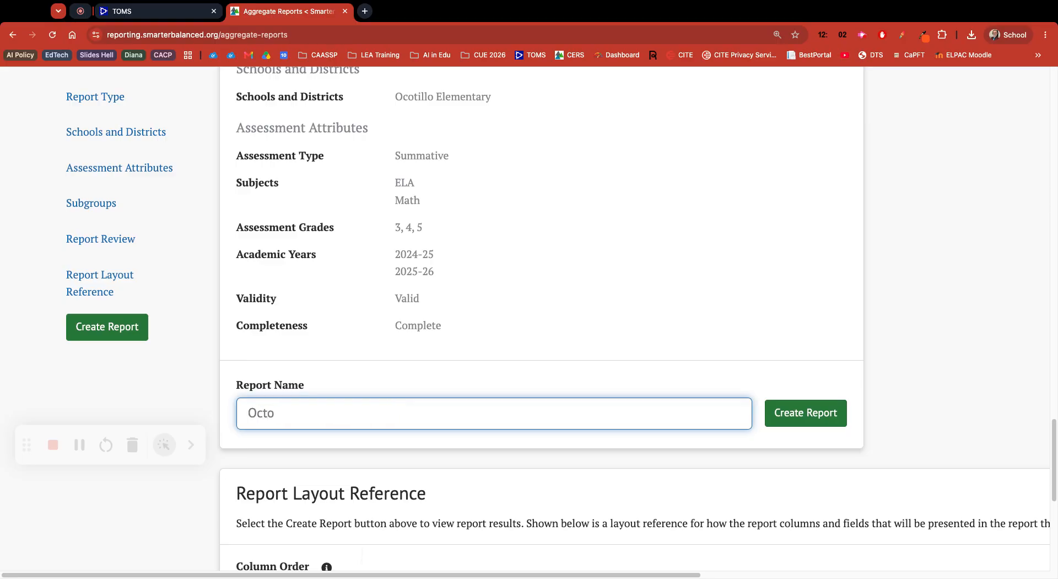
pyautogui.write(' Compare 25 and 26')
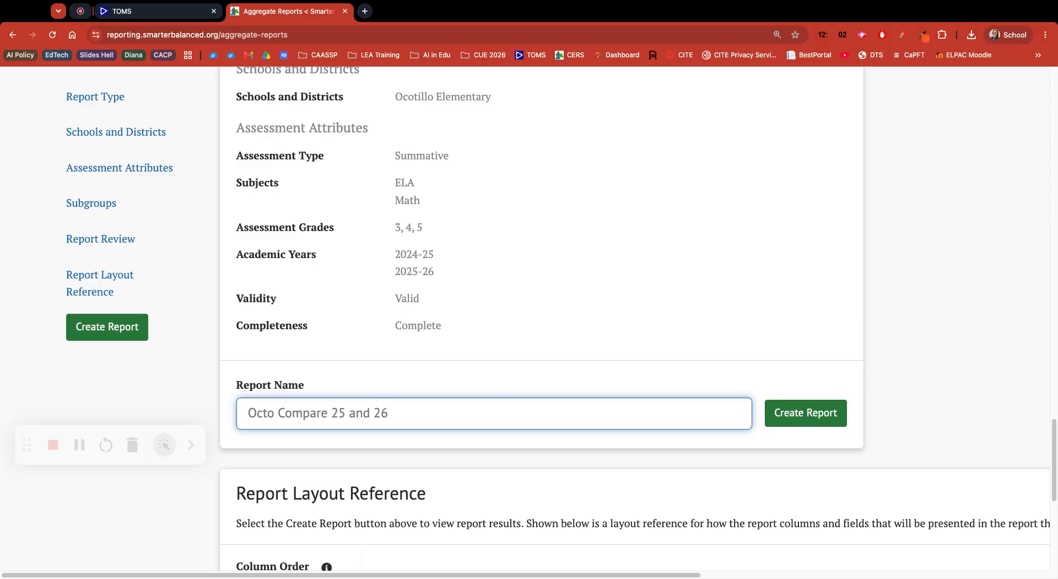
# Step: Check the report layout reference and generate the custom aggregate report
pyautogui.scroll(-7, 685, 428)
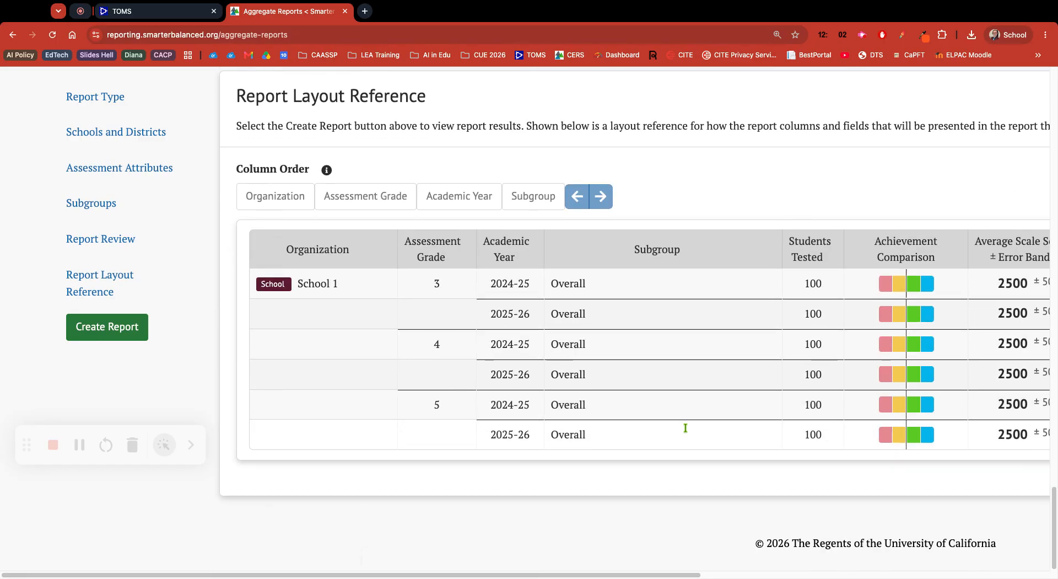
pyautogui.hscroll(3, 694, 394)
pyautogui.hscroll(8, 695, 395)
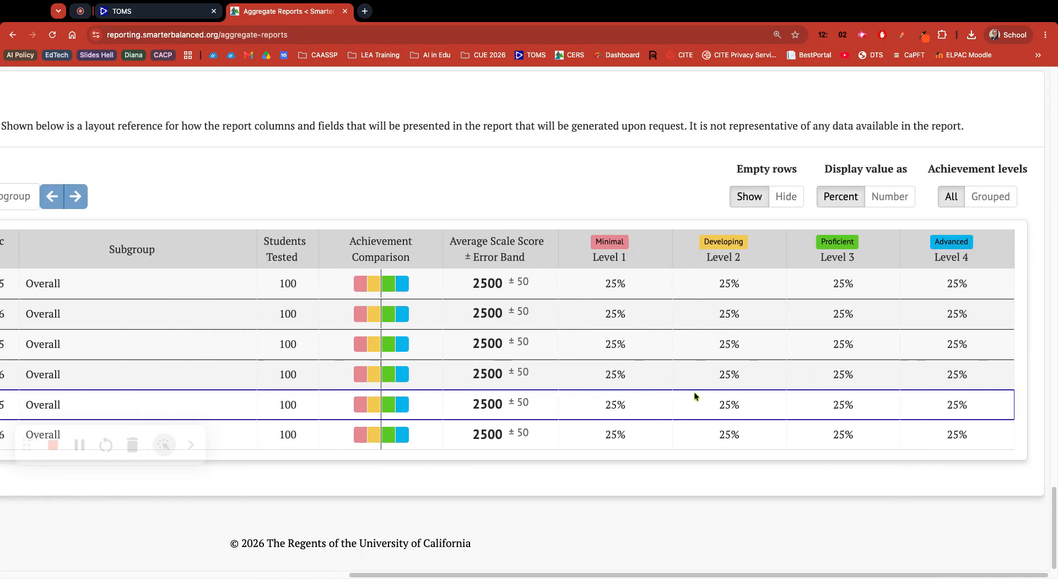
pyautogui.hscroll(-5, 670, 402)
pyautogui.hscroll(-5, 286, 390)
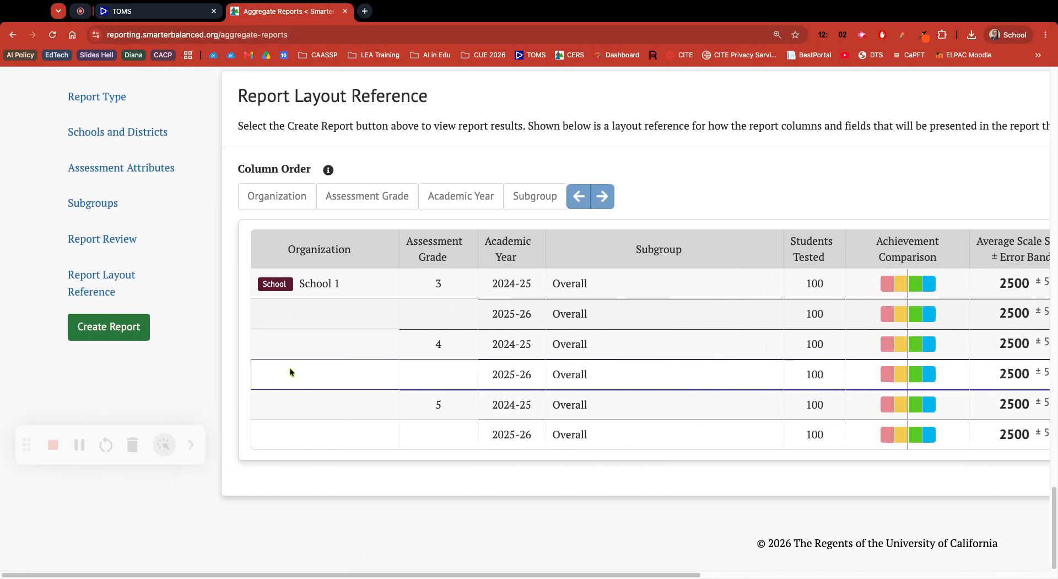
pyautogui.scroll(3, 286, 390)
pyautogui.click(786, 182)
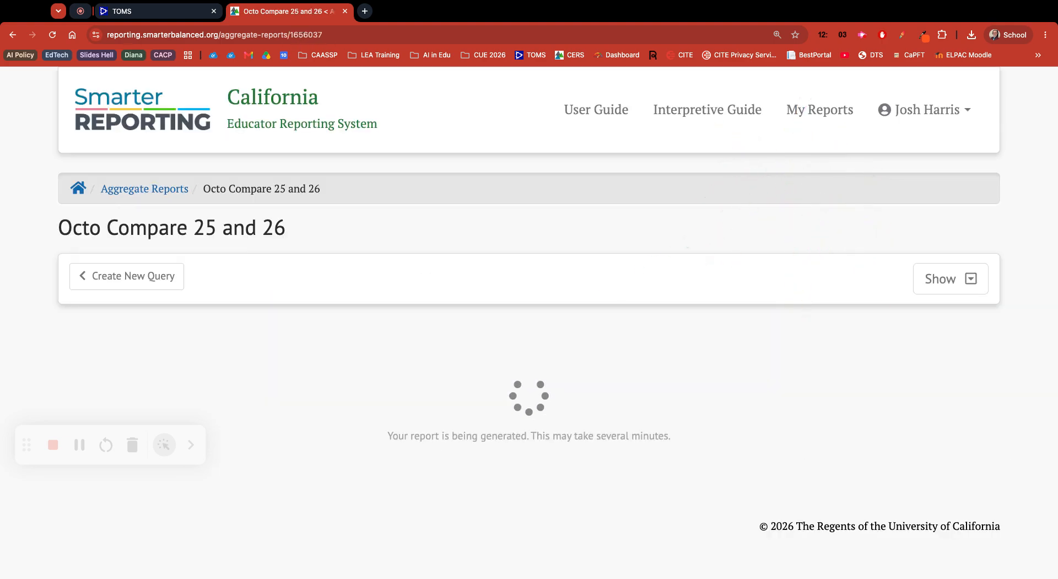
# Step: Examine the Summative ELA results by grade and year, including average scale scores and achievement level percentages
pyautogui.scroll(-4, 592, 300)
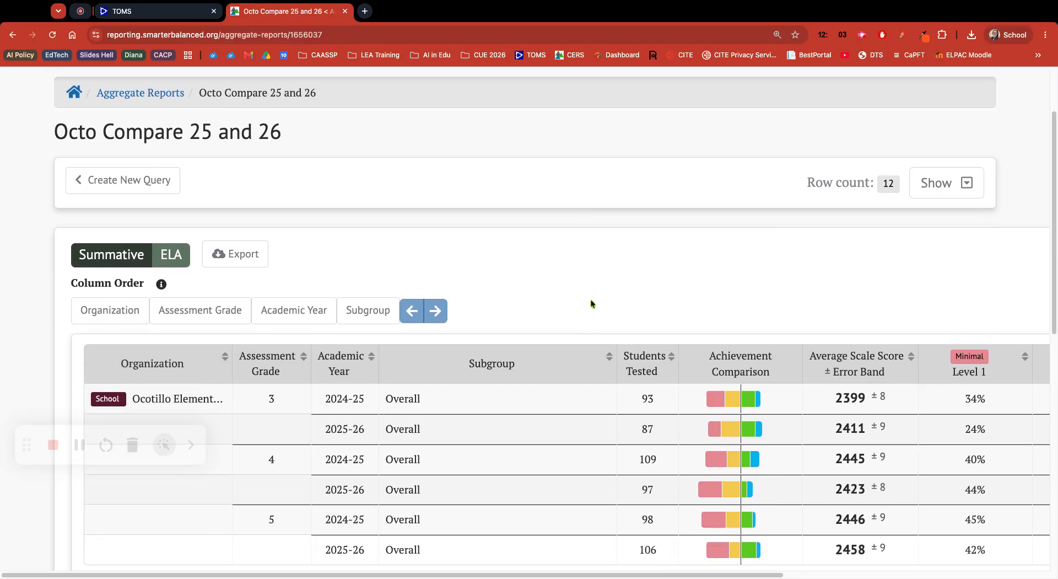
pyautogui.scroll(-3, 592, 304)
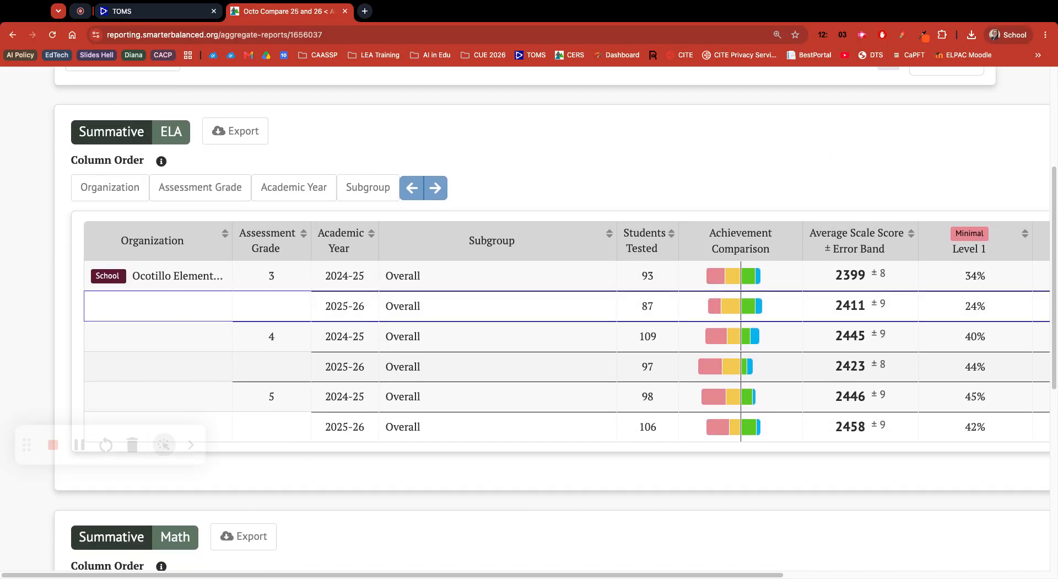
pyautogui.scroll(2, 592, 304)
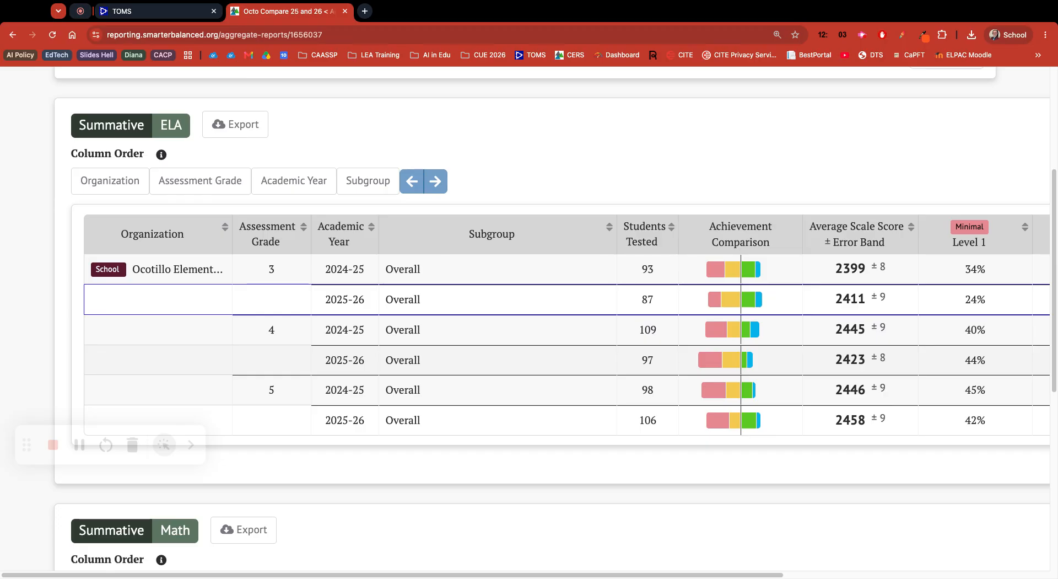
pyautogui.hscroll(4, 592, 301)
pyautogui.hscroll(-3, 220, 220)
pyautogui.scroll(-6, 212, 348)
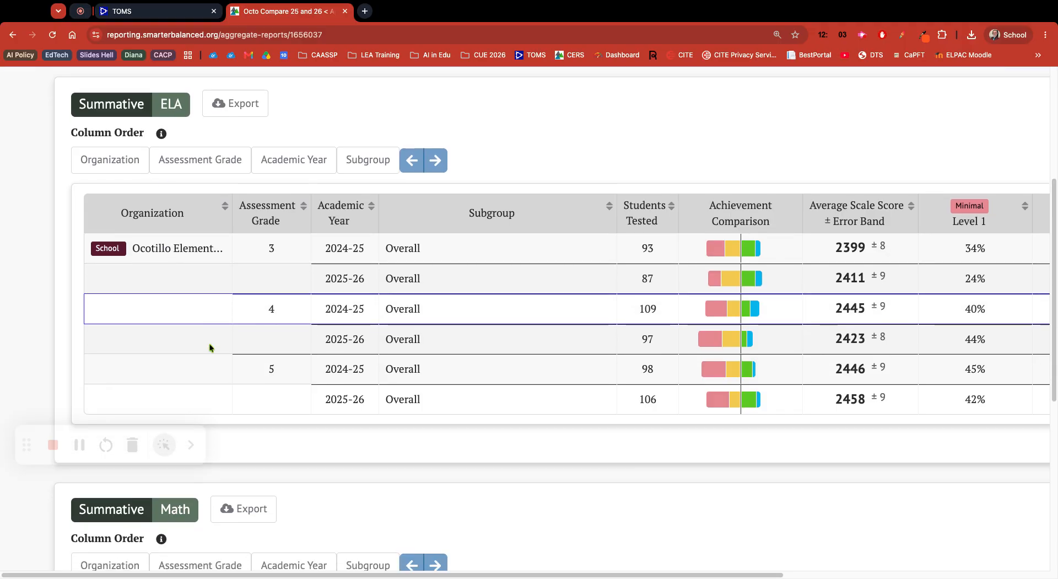
pyautogui.scroll(6, 270, 346)
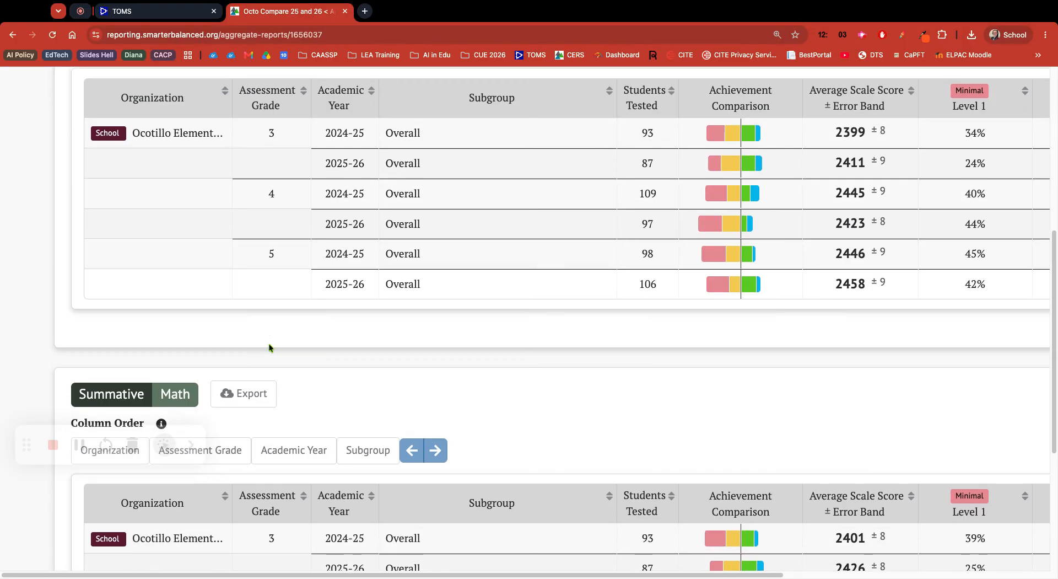
pyautogui.hscroll(2, 554, 356)
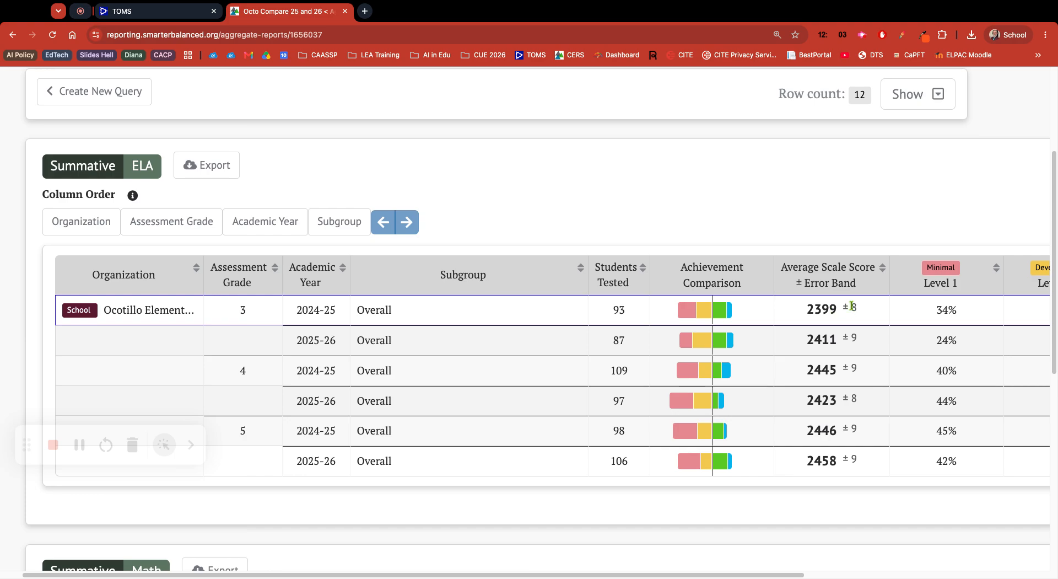
pyautogui.hscroll(4, 837, 314)
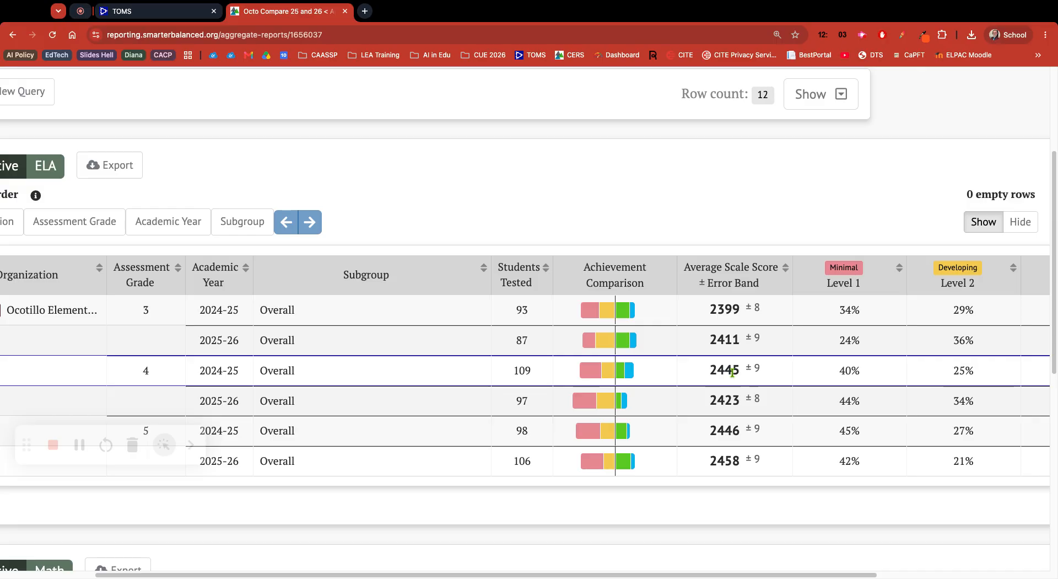
pyautogui.hscroll(5, 524, 322)
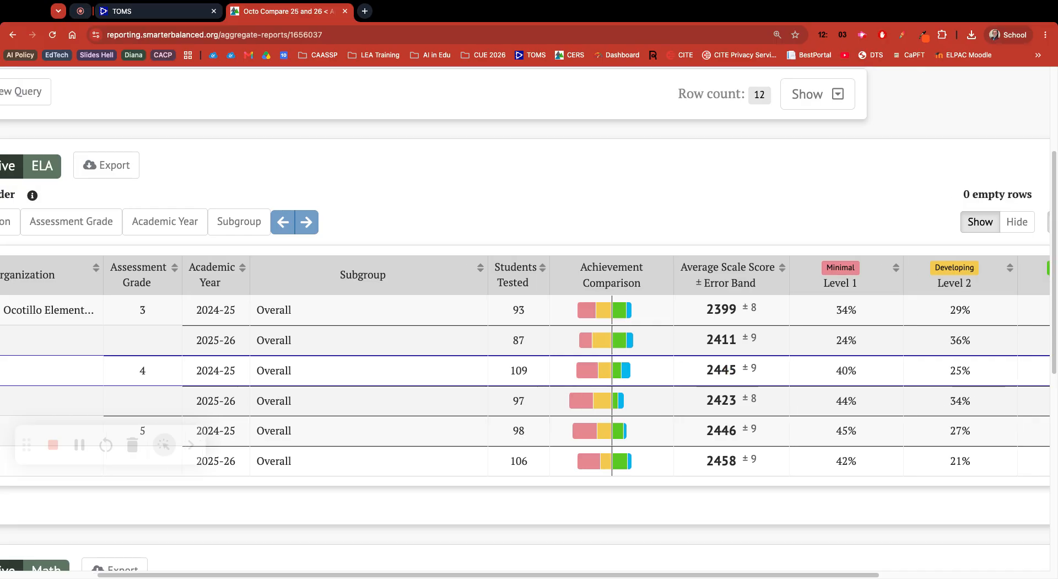
pyautogui.hscroll(1, 766, 370)
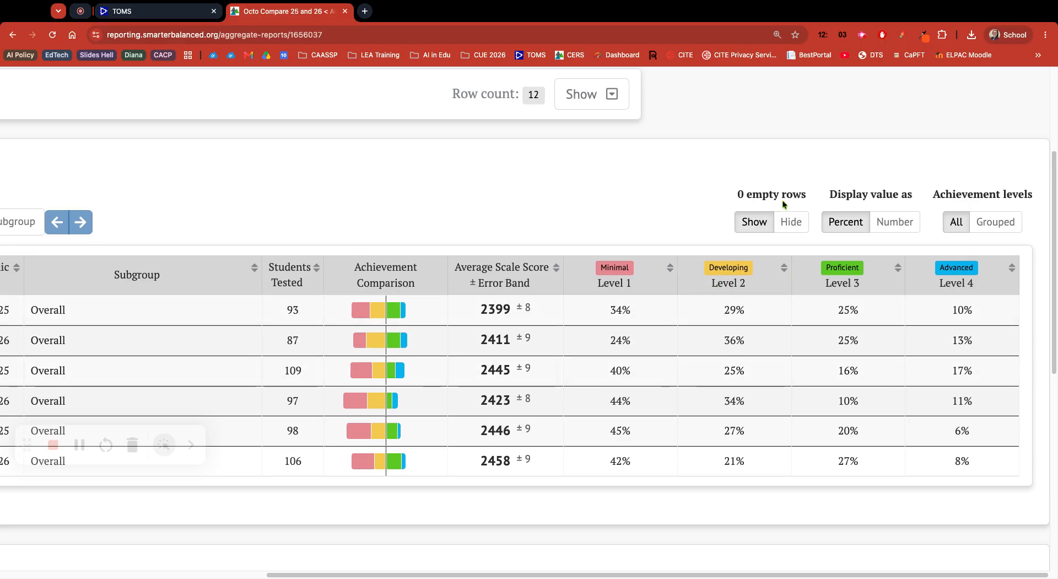
# Step: Try the ELA table's alternative display options for empty rows, values and achievement levels, restoring Show, Percent and All
pyautogui.click(782, 226)
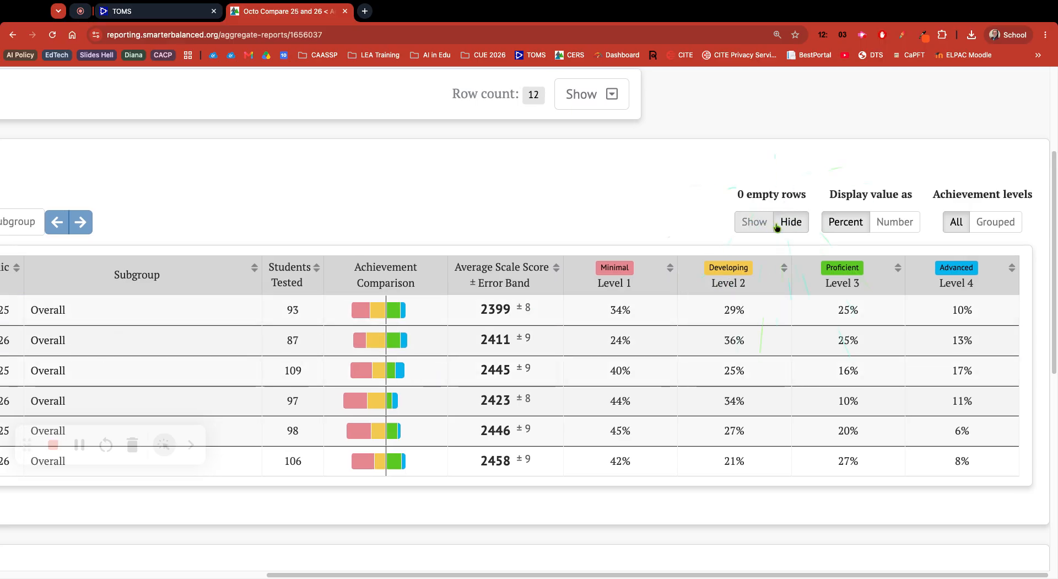
pyautogui.click(755, 222)
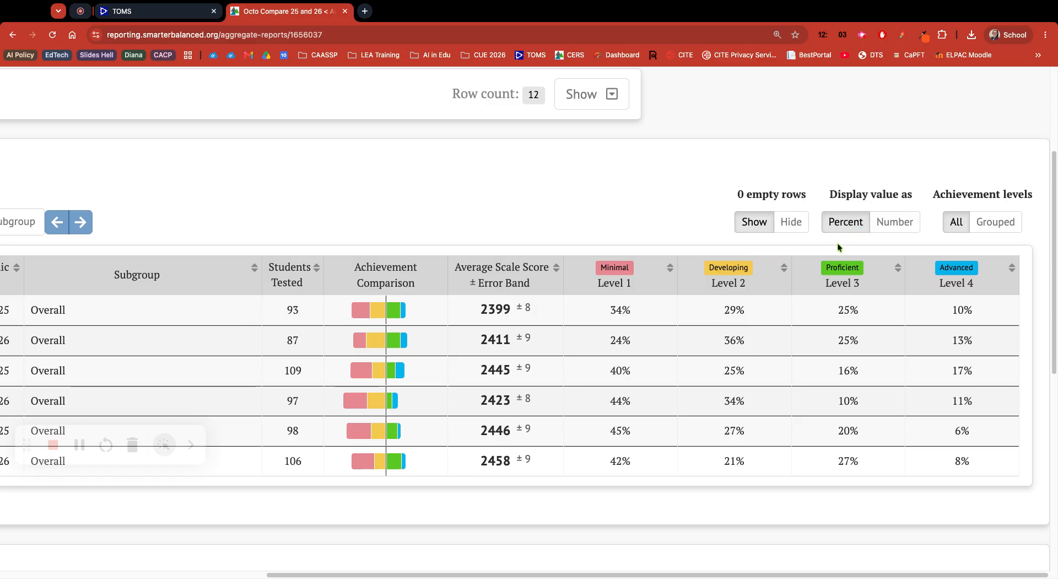
pyautogui.click(879, 231)
pyautogui.click(853, 229)
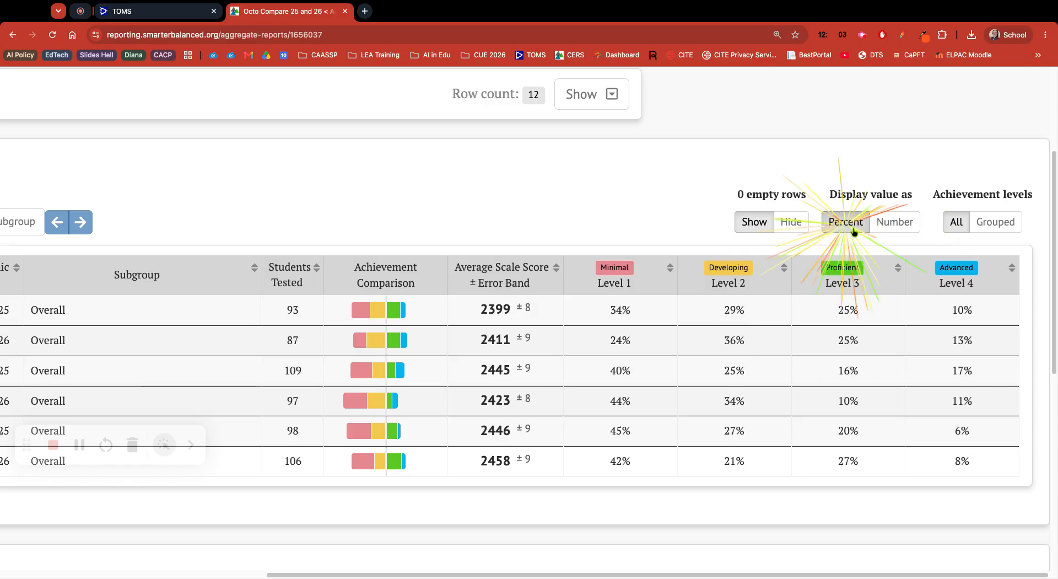
pyautogui.click(988, 227)
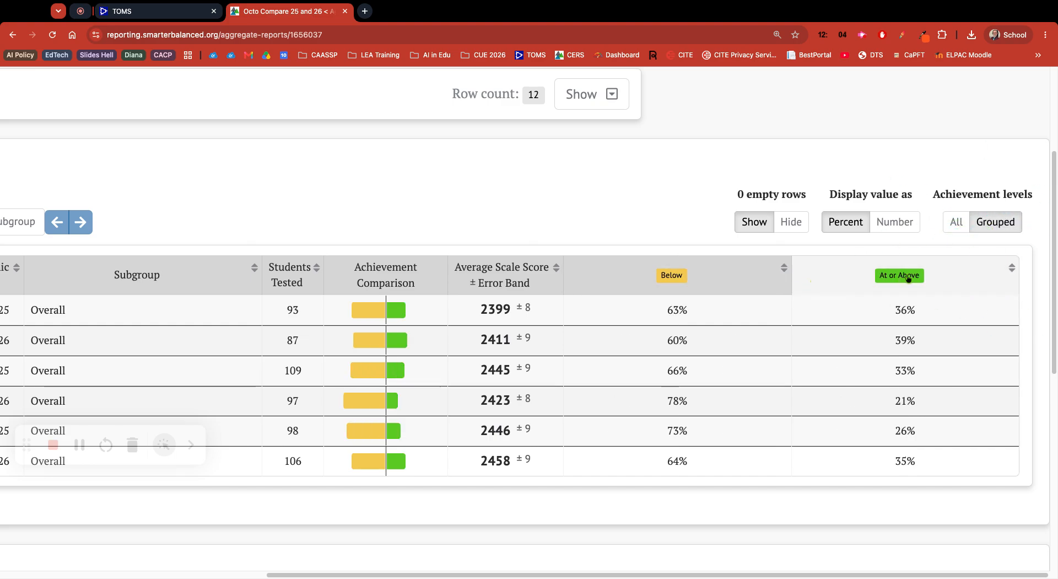
pyautogui.click(949, 225)
# Step: Examine the Summative Math results for grades 3 to 5 in both years and compare them with the ELA results
pyautogui.hscroll(-10, 551, 308)
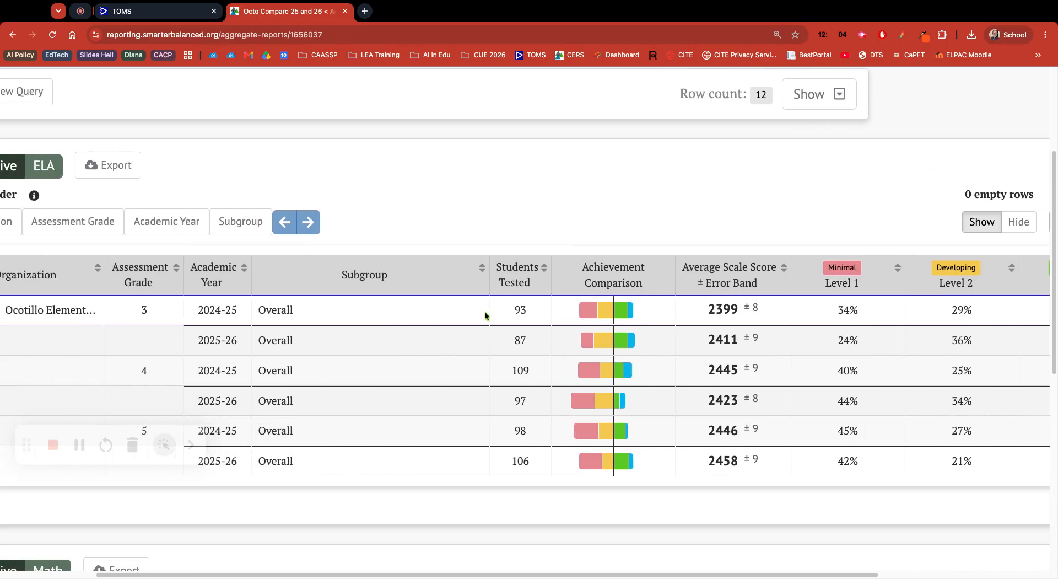
pyautogui.scroll(-1, 457, 313)
pyautogui.scroll(-4, 424, 342)
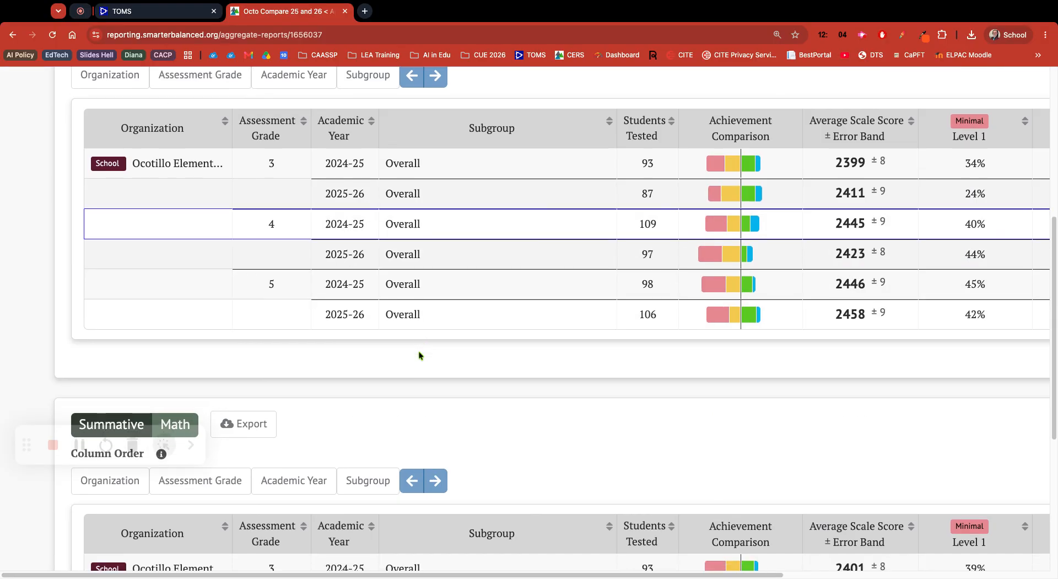
pyautogui.scroll(-3, 419, 354)
pyautogui.hscroll(5, 419, 354)
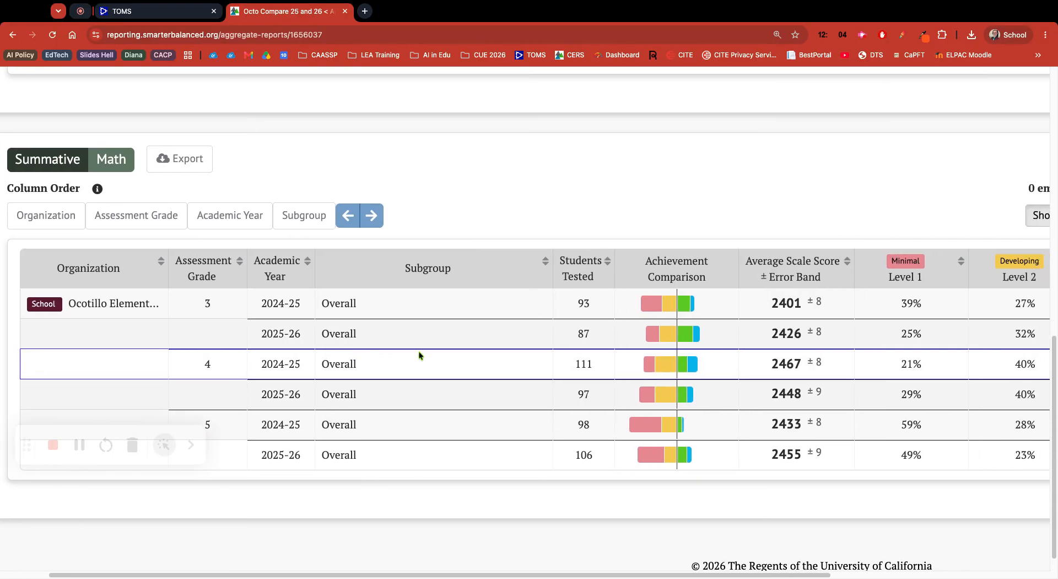
pyautogui.hscroll(5, 419, 353)
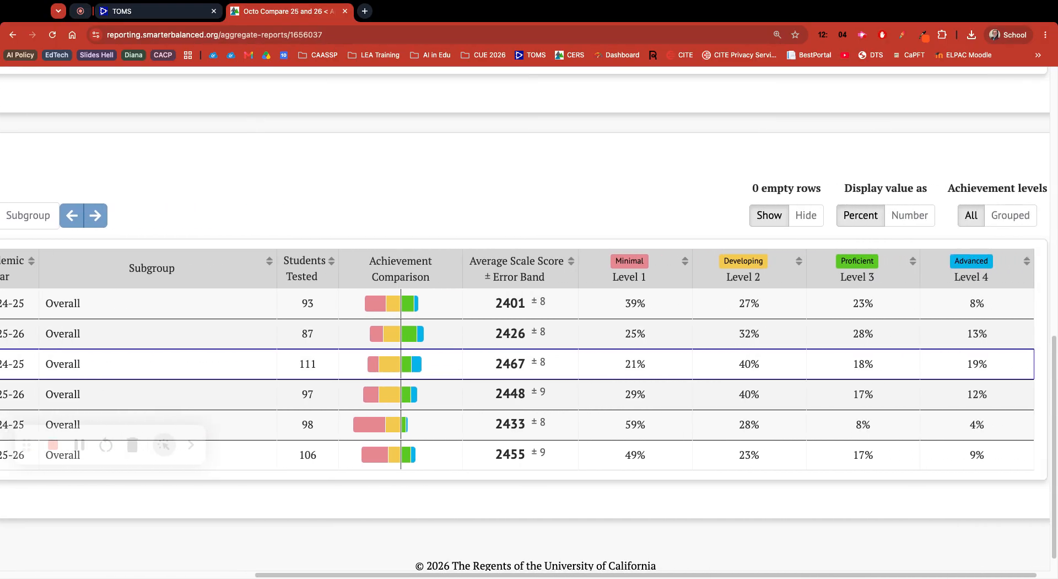
pyautogui.hscroll(-5, 356, 306)
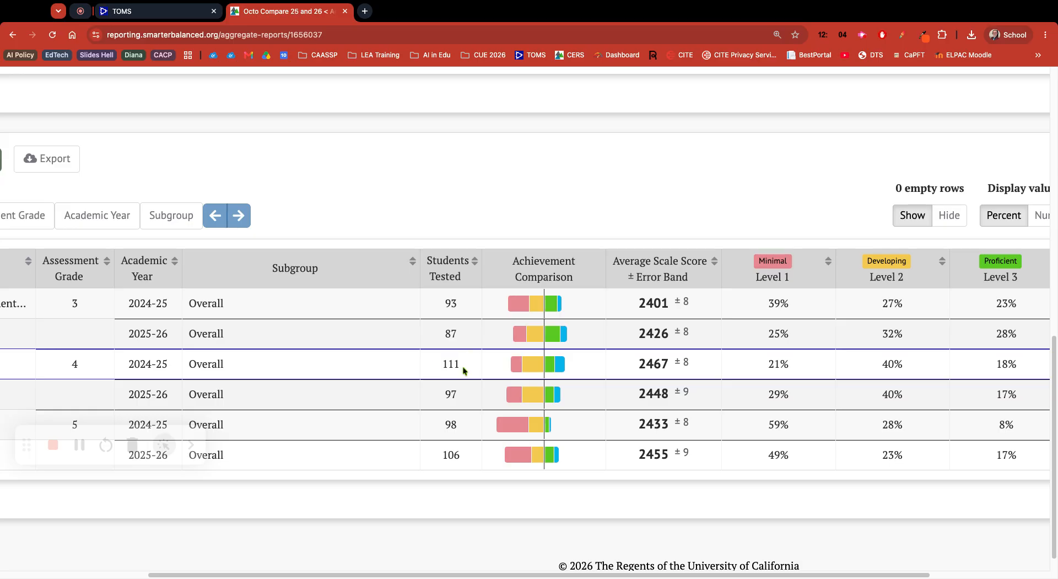
pyautogui.hscroll(5, 529, 358)
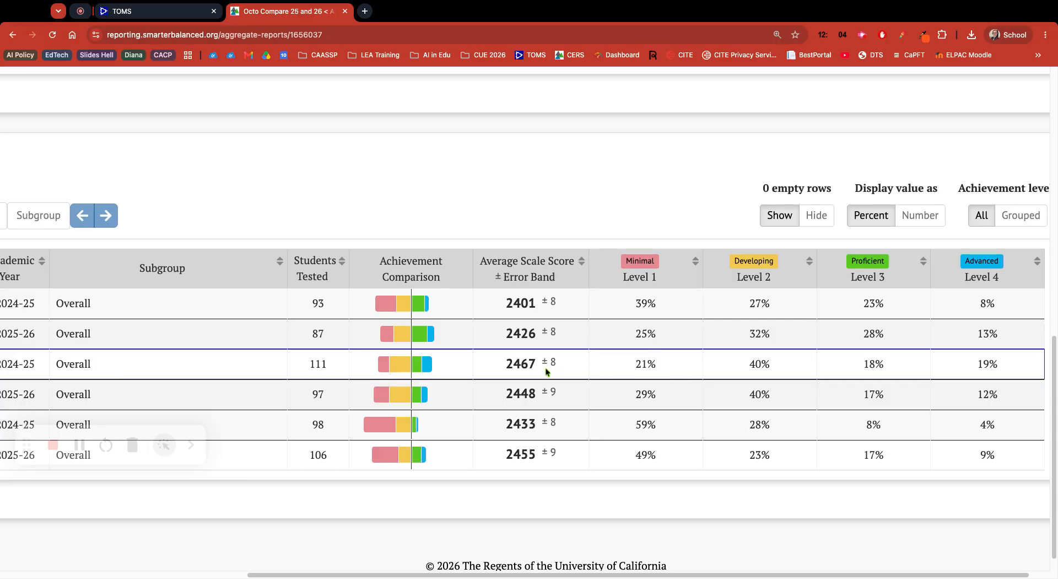
pyautogui.scroll(6, 532, 362)
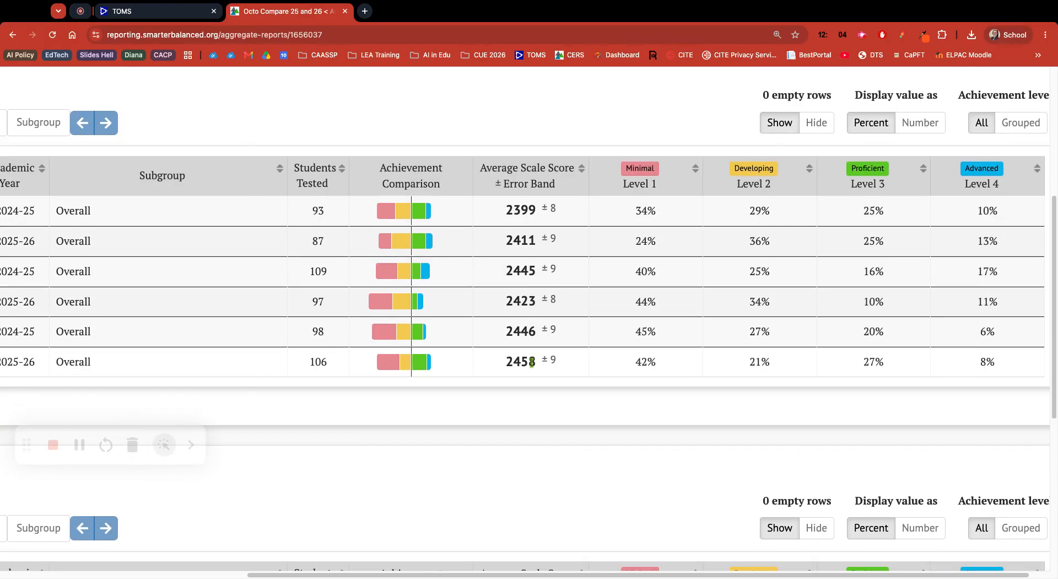
pyautogui.scroll(-4, 532, 362)
pyautogui.scroll(-1, 532, 362)
# Step: Export the Summative ELA results table
pyautogui.hscroll(-5, 442, 342)
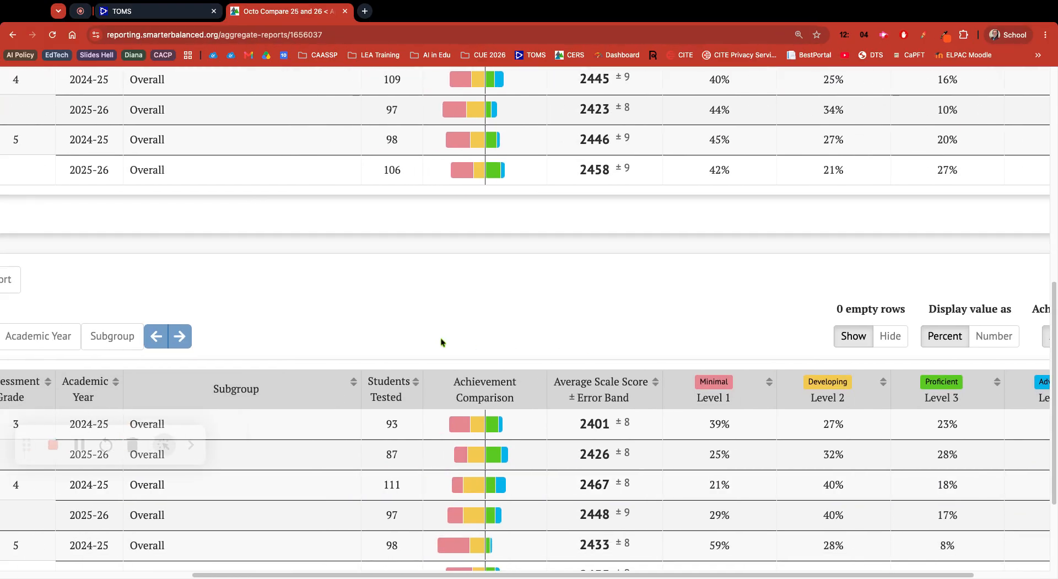
pyautogui.hscroll(-3, 442, 342)
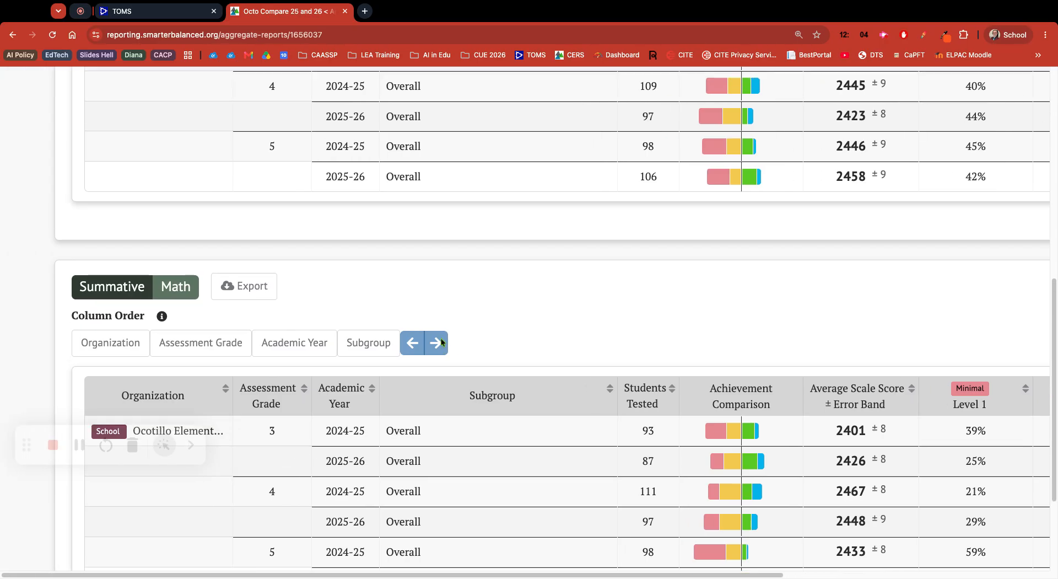
pyautogui.scroll(6, 435, 299)
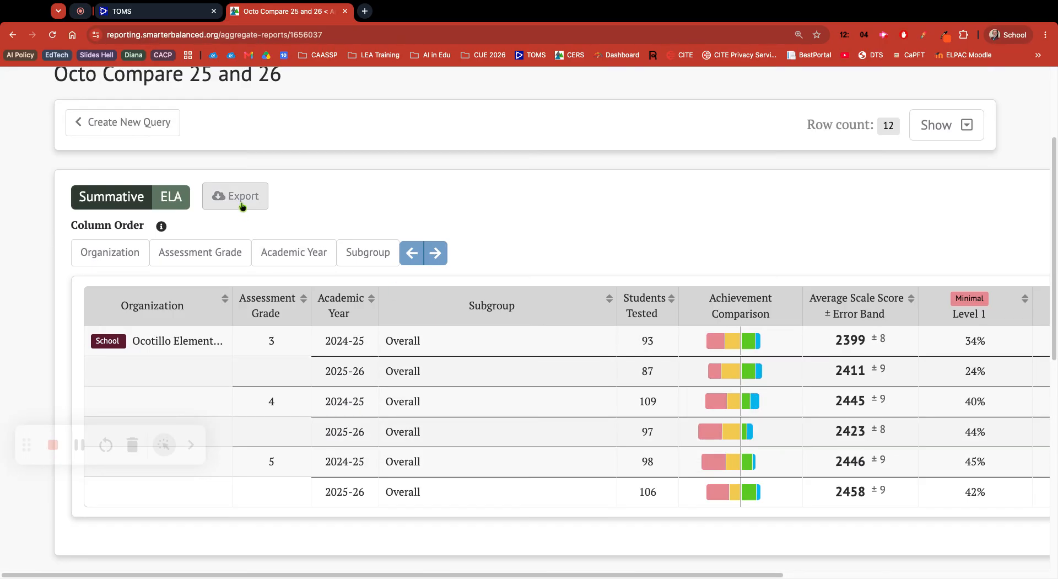
pyautogui.click(242, 205)
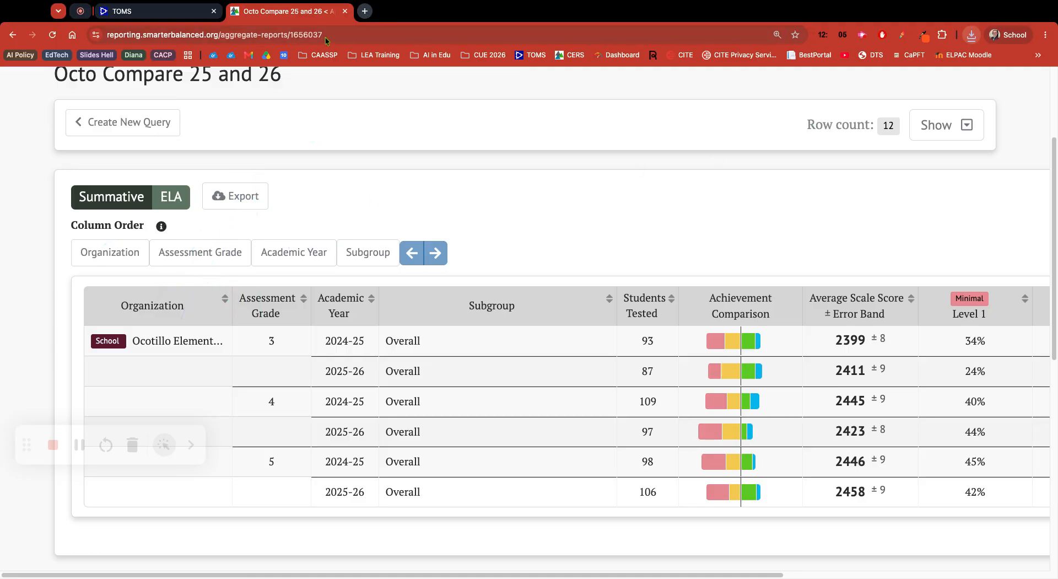
# Step: Switch to Google Drive in a new browser tab and upload the exported ELA view CSV to the CERS Reports folder
pyautogui.click(363, 12)
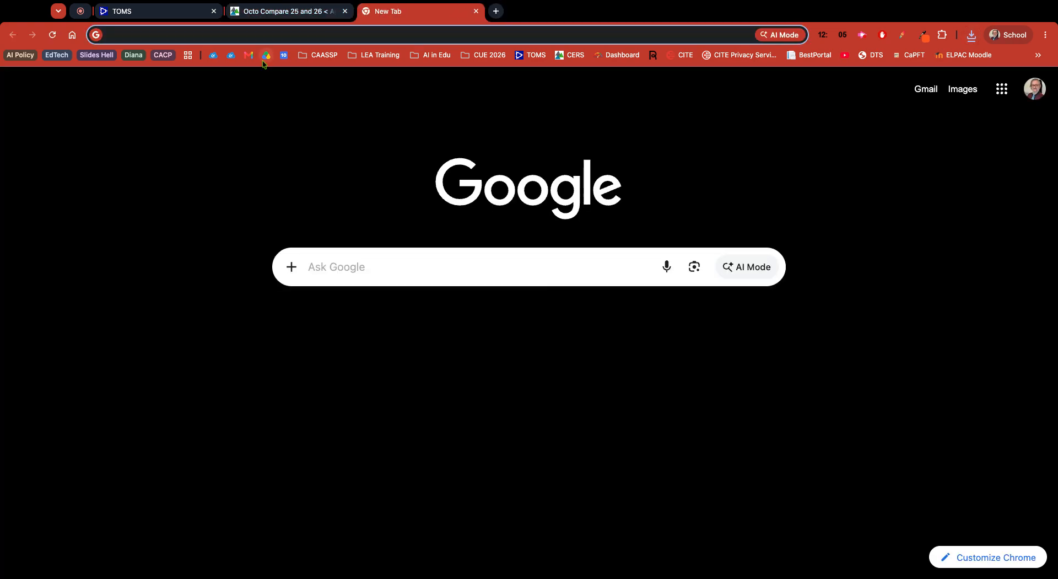
pyautogui.click(265, 57)
pyautogui.doubleClick(250, 270)
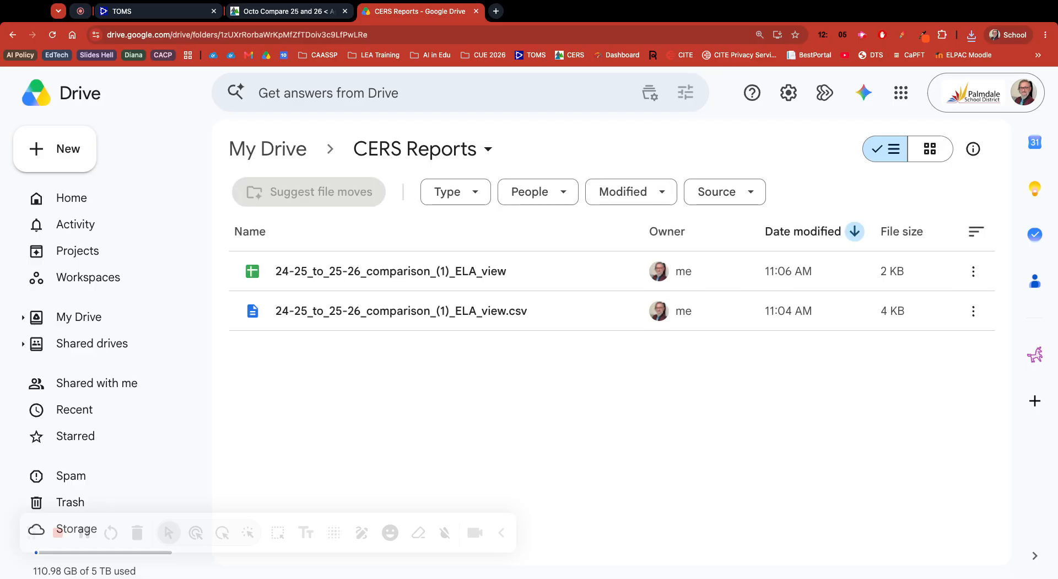
pyautogui.moveTo(882, 89); pyautogui.dragTo(608, 388)
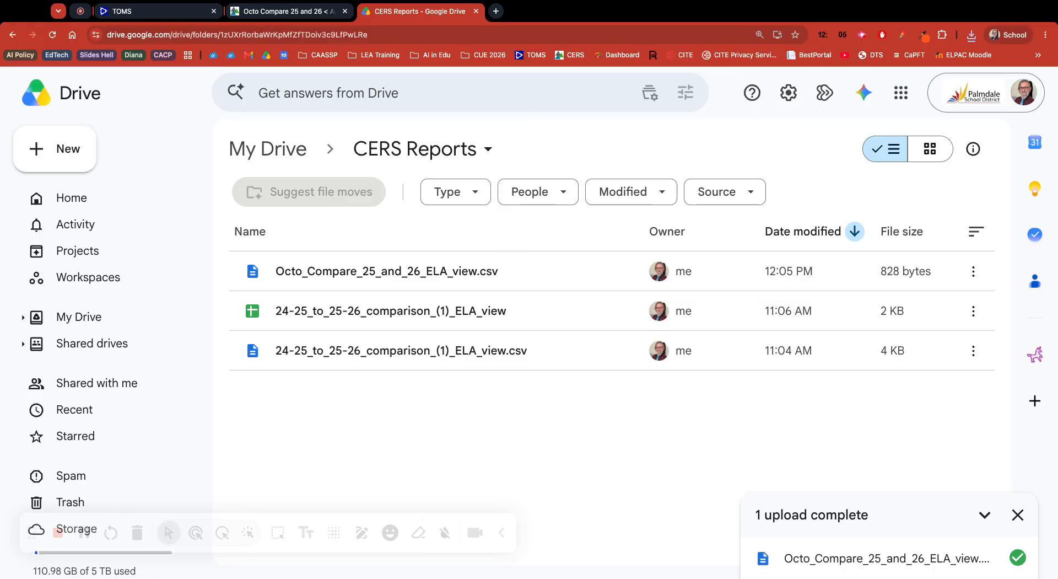
# Step: Open Octo_Compare_25_and_26_ELA_view.csv from the CERS Reports folder in Google Sheets
pyautogui.rightClick(488, 272)
pyautogui.moveTo(493, 268)
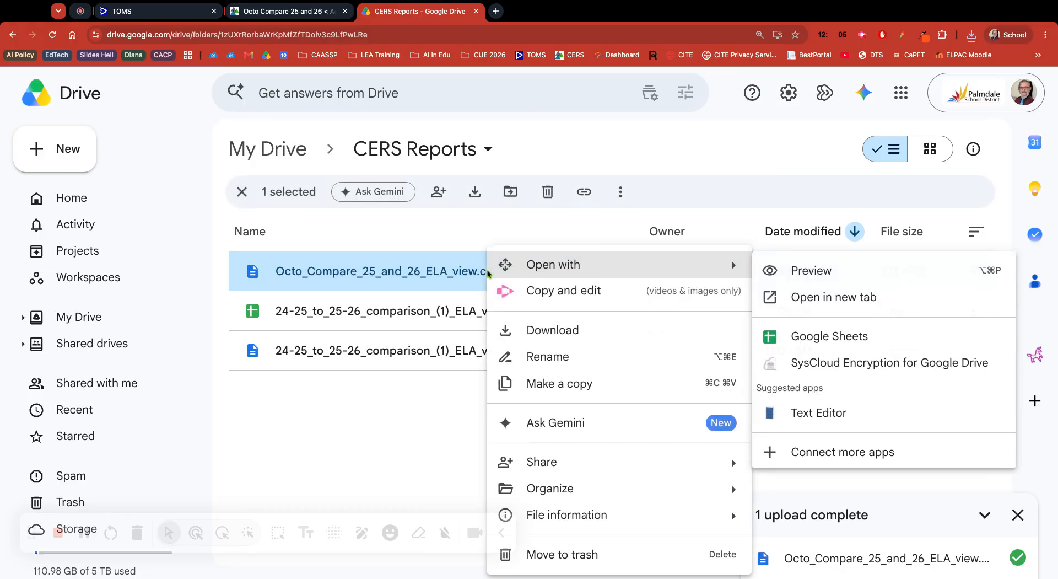
pyautogui.click(822, 341)
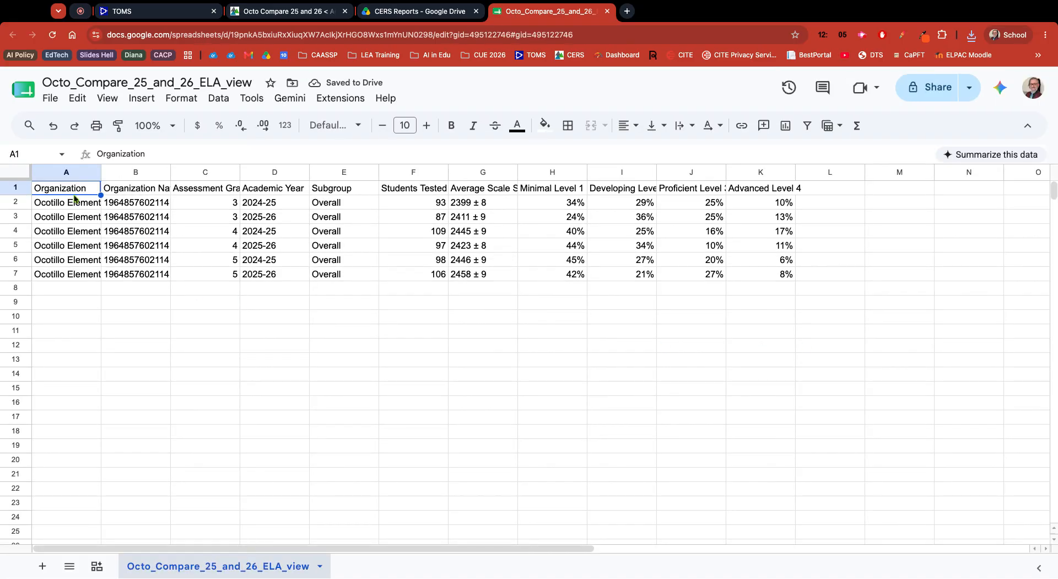
# Step: Freeze the header row of the ELA results sheet
pyautogui.click(15, 178)
pyautogui.click(64, 271)
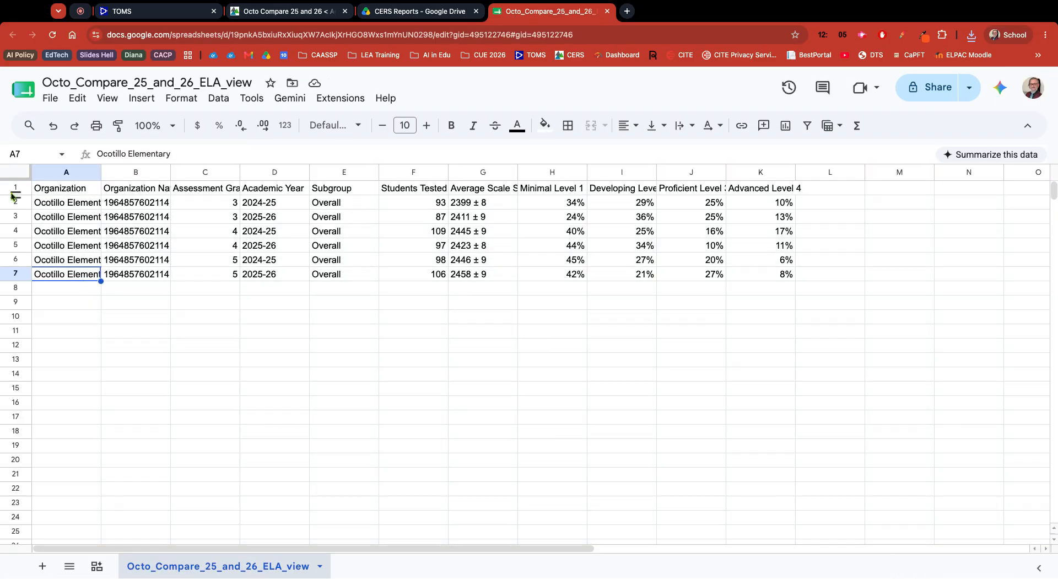
pyautogui.moveTo(16, 179); pyautogui.dragTo(16, 178)
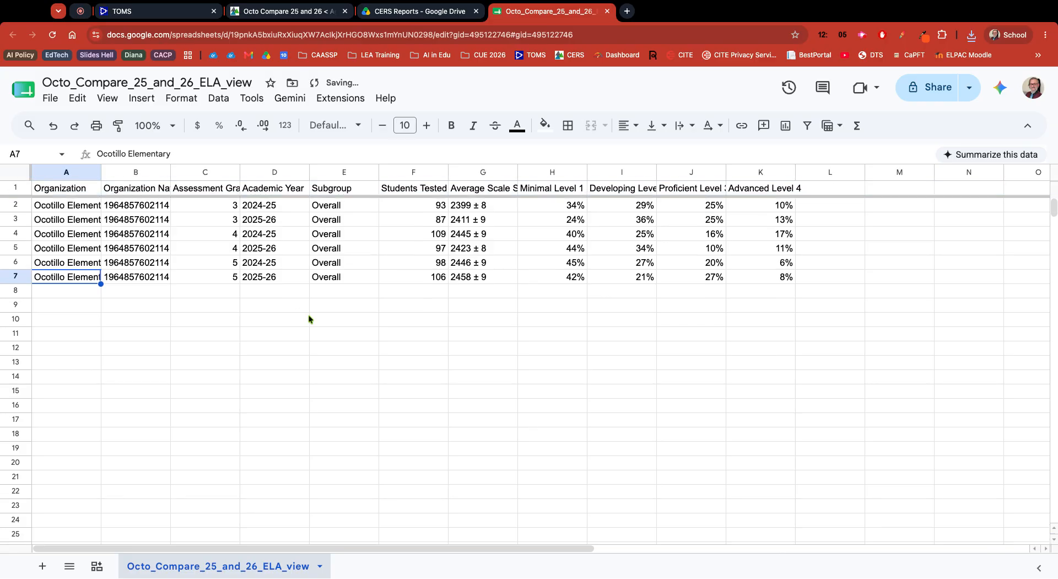
pyautogui.scroll(-3, 307, 318)
pyautogui.scroll(3, 307, 318)
# Step: Switch back to the Octo Compare 25 and 26 report in CERS and start a new query from it
pyautogui.click(259, 13)
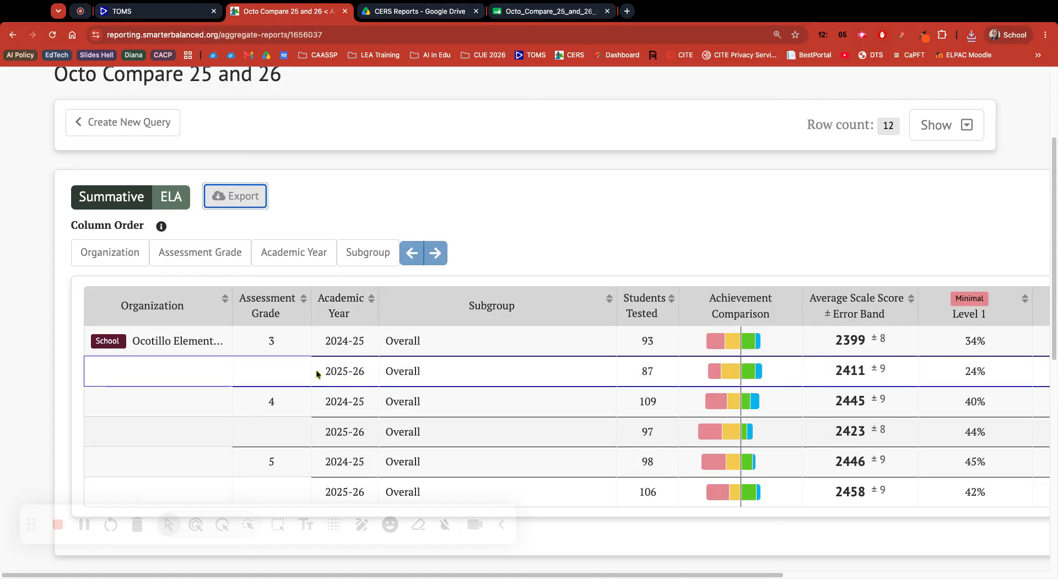
pyautogui.scroll(-5, 409, 316)
pyautogui.scroll(-4, 409, 317)
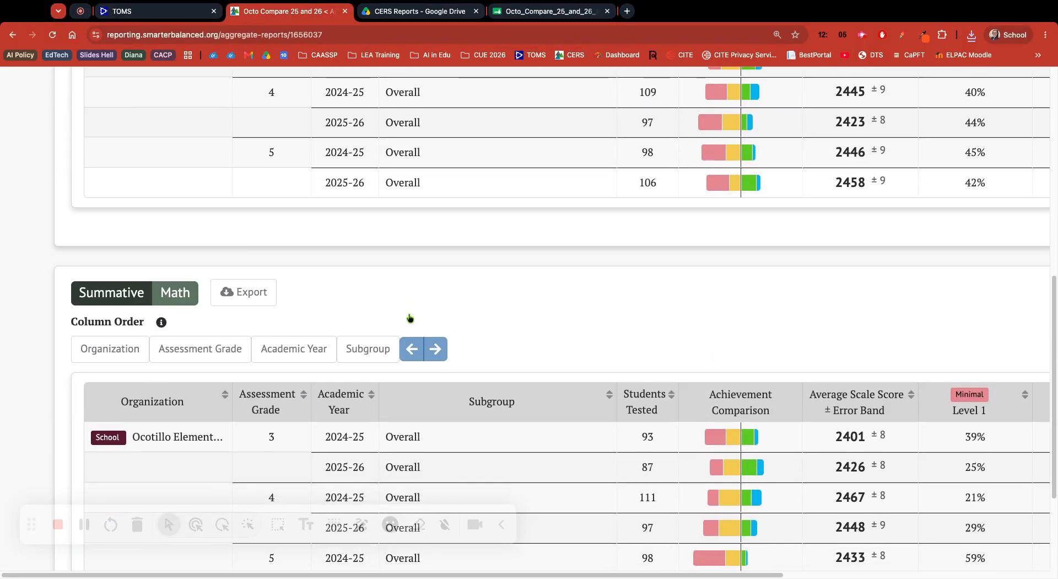
pyautogui.scroll(15, 410, 317)
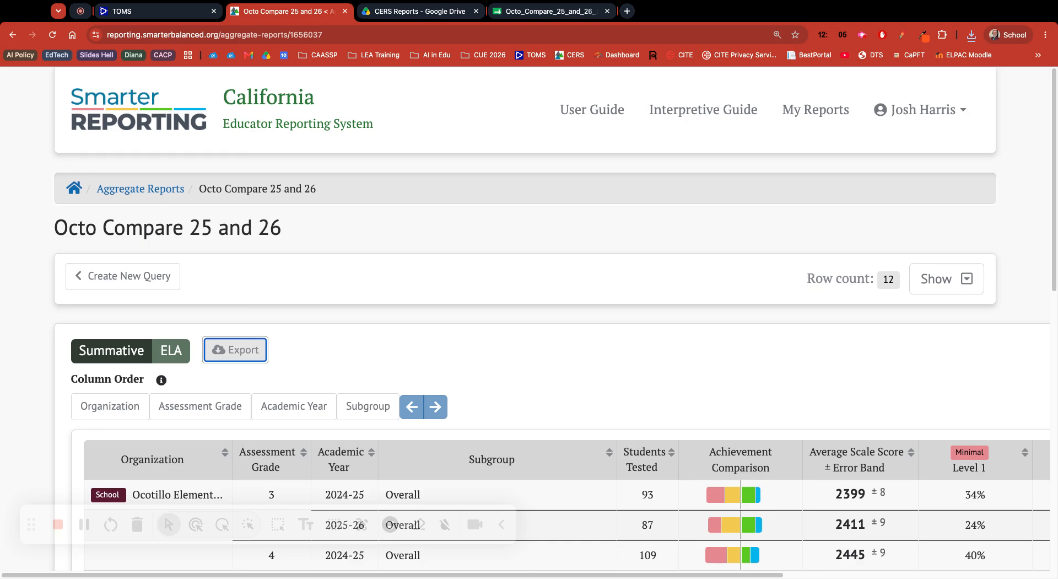
pyautogui.click(146, 279)
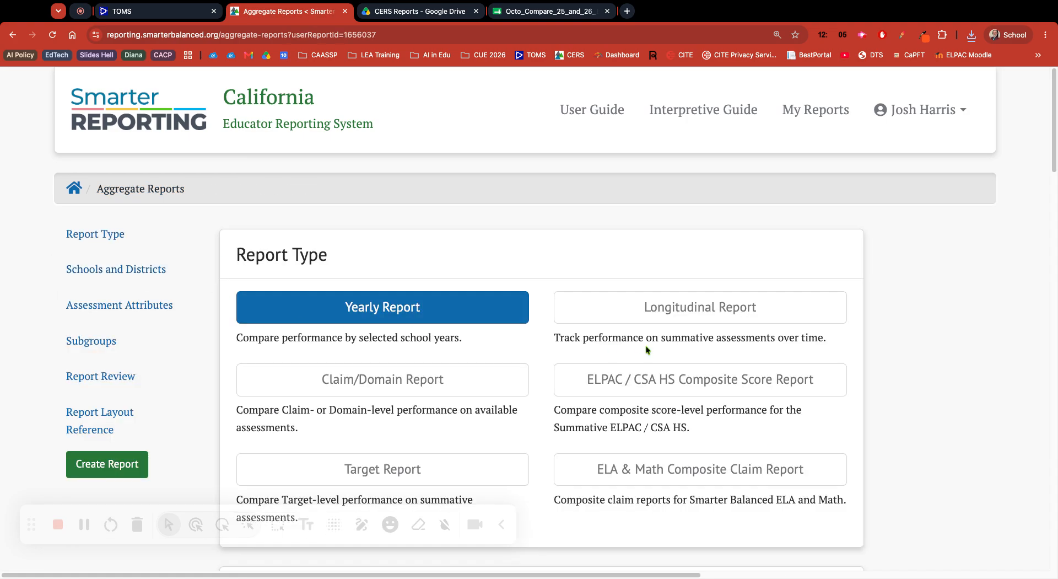
# Step: Examine the new query's report type, school selection, assessment attributes and subgroup options
pyautogui.scroll(-1, 748, 342)
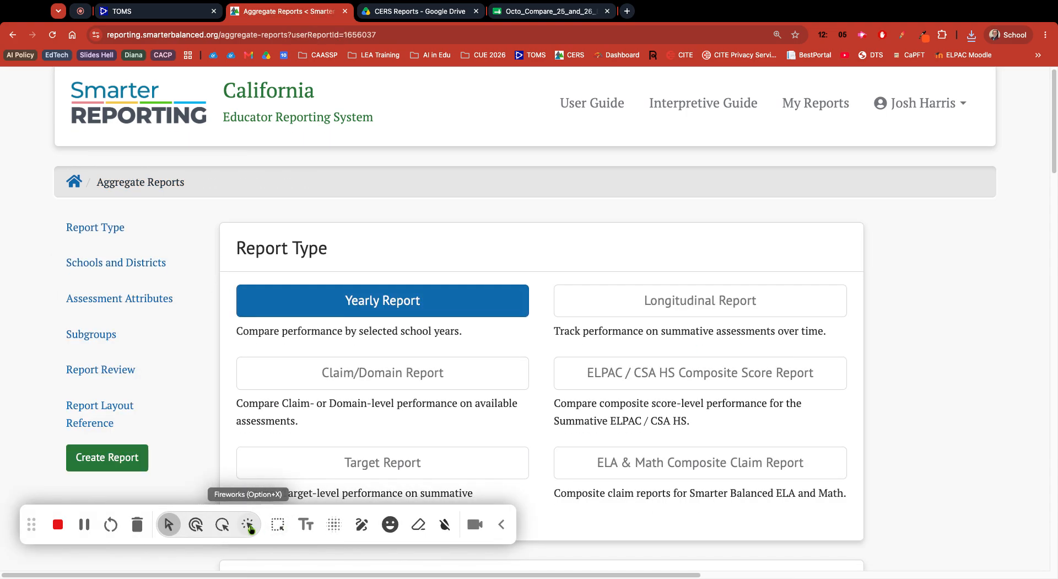
pyautogui.click(247, 524)
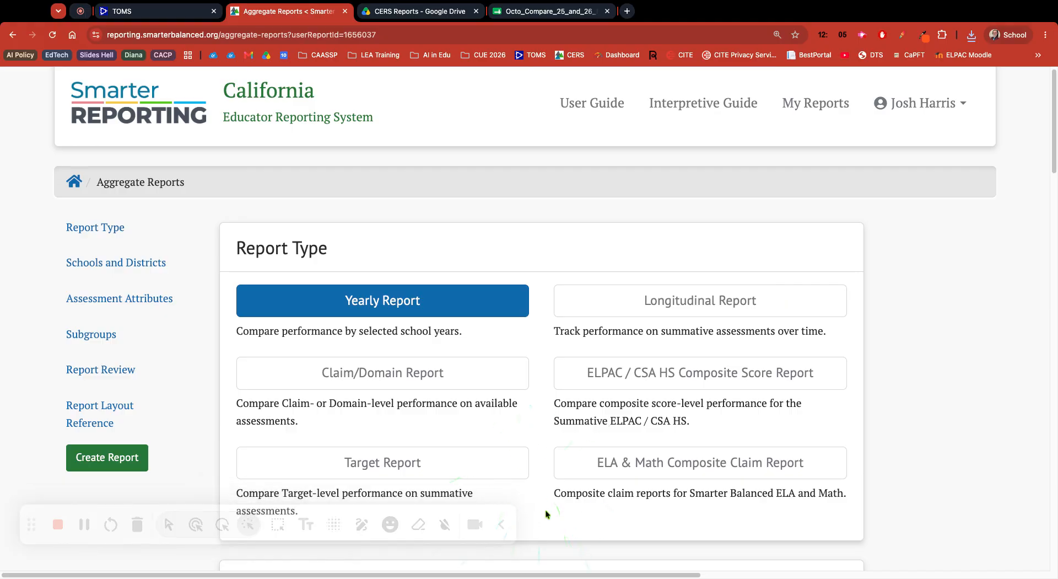
pyautogui.scroll(-7, 548, 493)
pyautogui.scroll(-1, 552, 473)
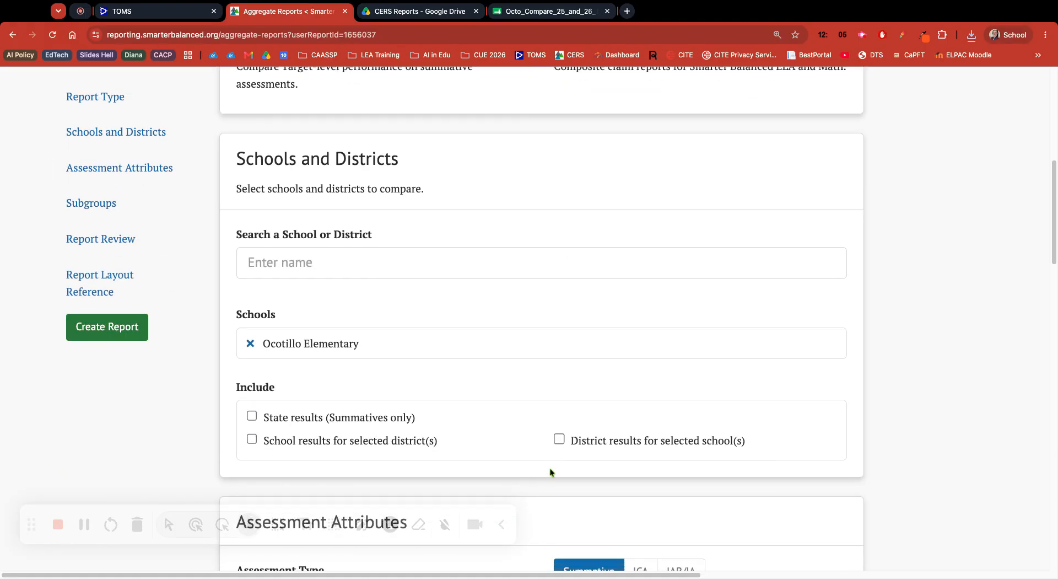
pyautogui.scroll(-7, 425, 389)
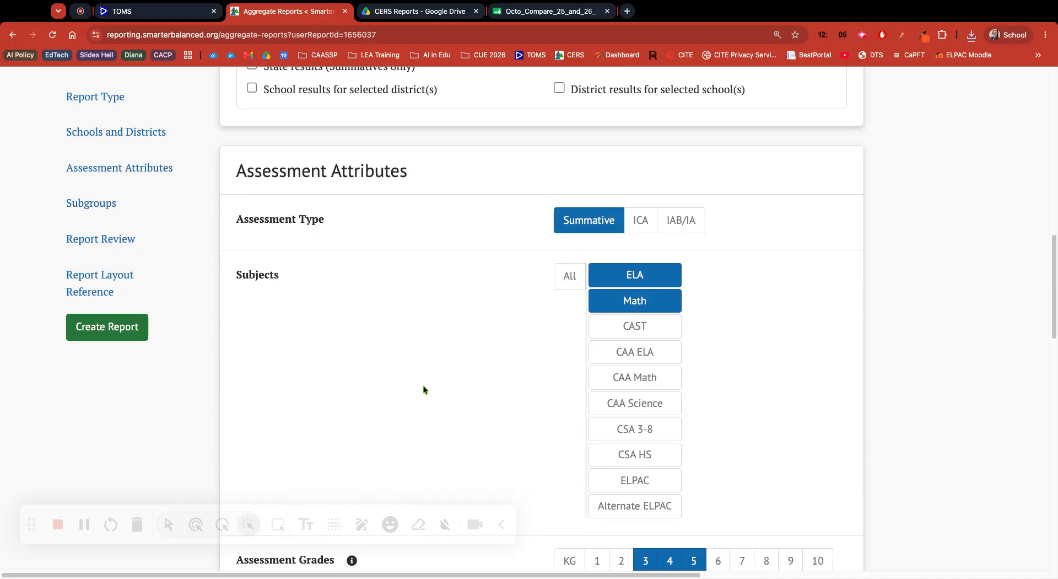
pyautogui.scroll(-10, 602, 413)
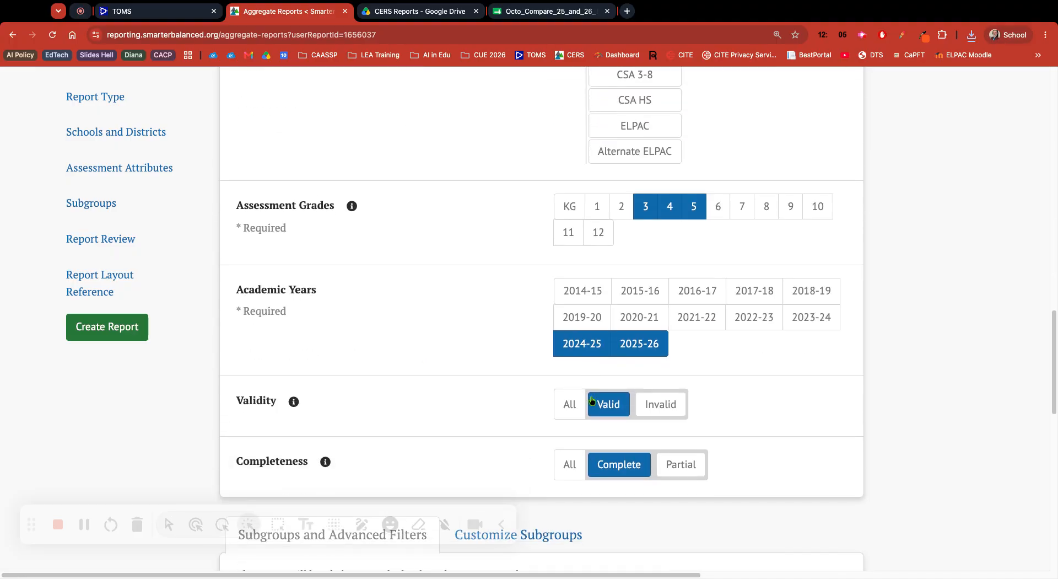
pyautogui.scroll(-2, 589, 397)
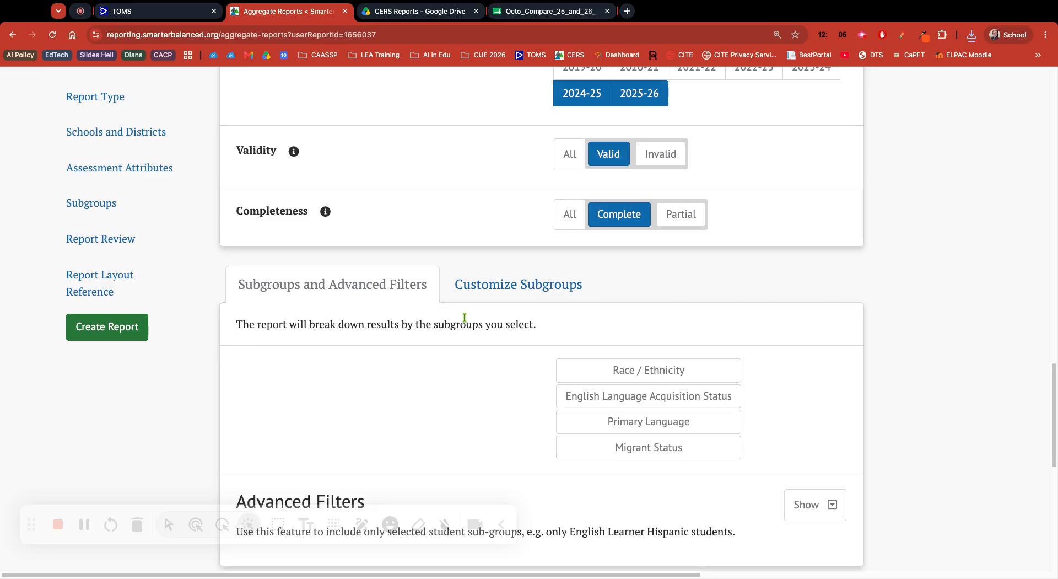
# Step: Create a custom subgroup for Hispanic/Latino students
pyautogui.scroll(-1, 464, 318)
pyautogui.click(485, 262)
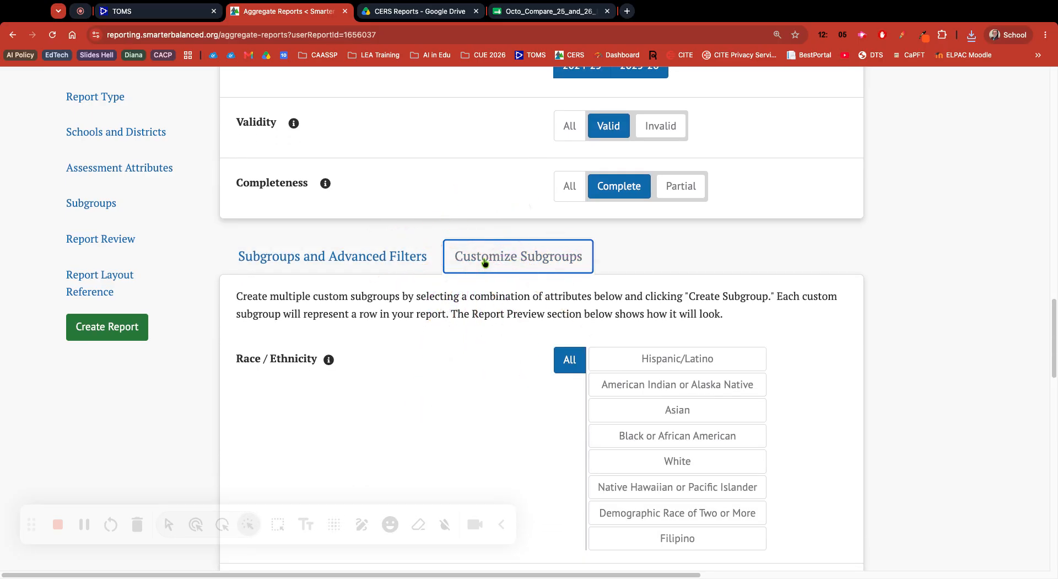
pyautogui.scroll(-3, 411, 366)
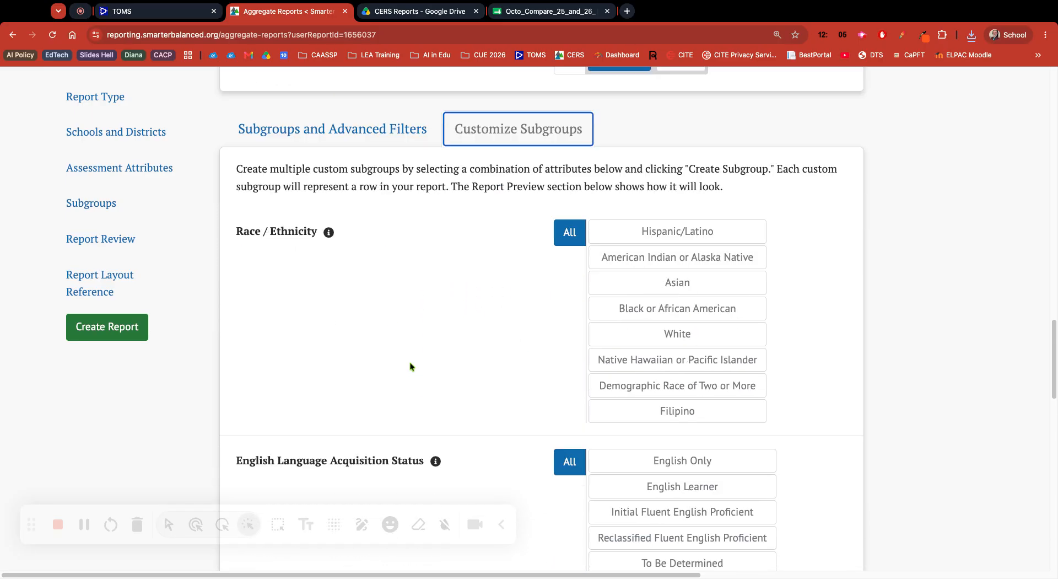
pyautogui.click(682, 239)
pyautogui.scroll(-5, 510, 317)
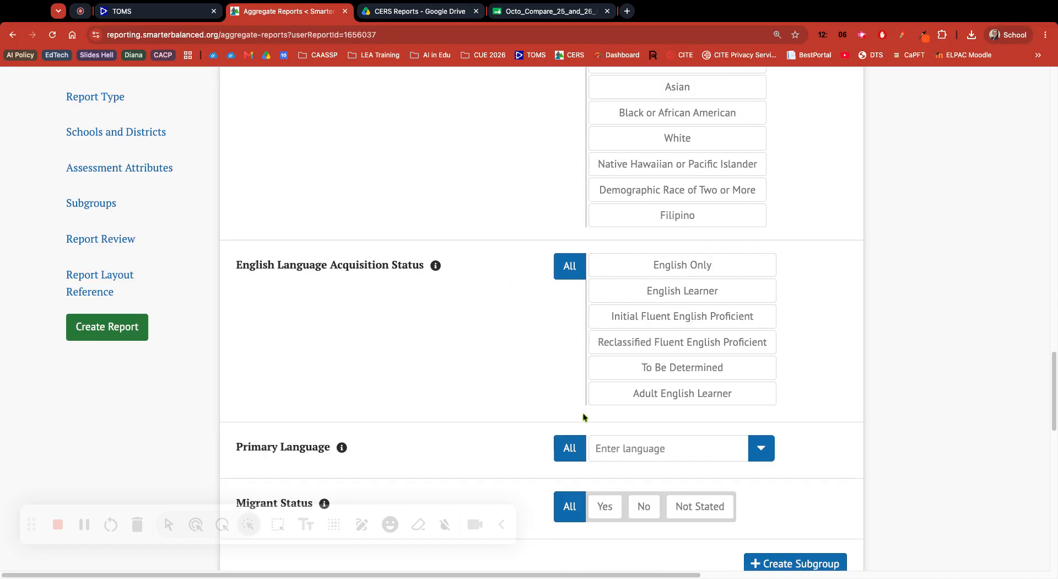
pyautogui.click(795, 561)
pyautogui.scroll(-1, 406, 352)
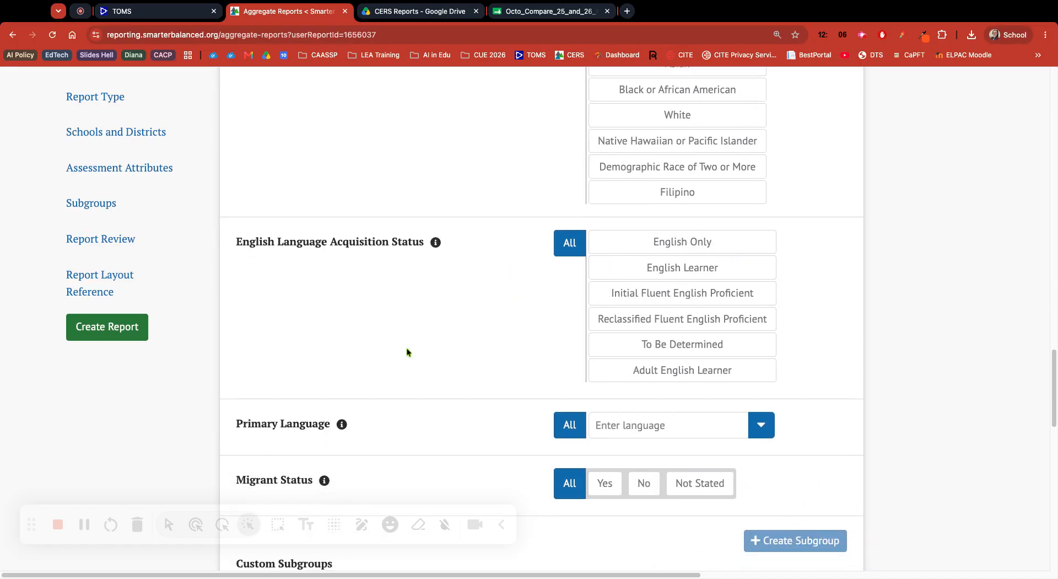
pyautogui.scroll(-5, 406, 352)
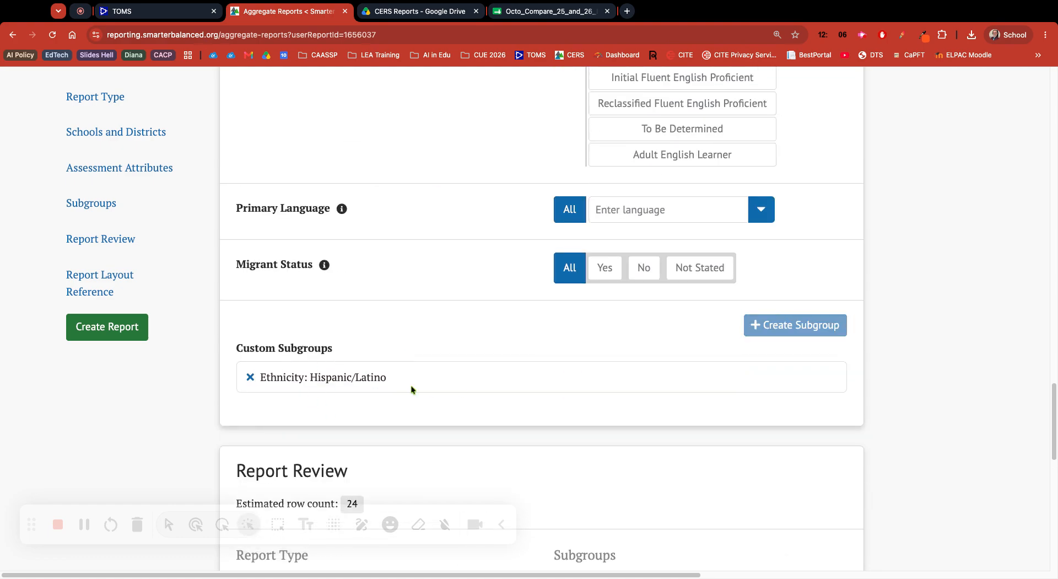
# Step: Create a second custom subgroup combining Hispanic/Latino ethnicity with English Learner status
pyautogui.scroll(10, 411, 386)
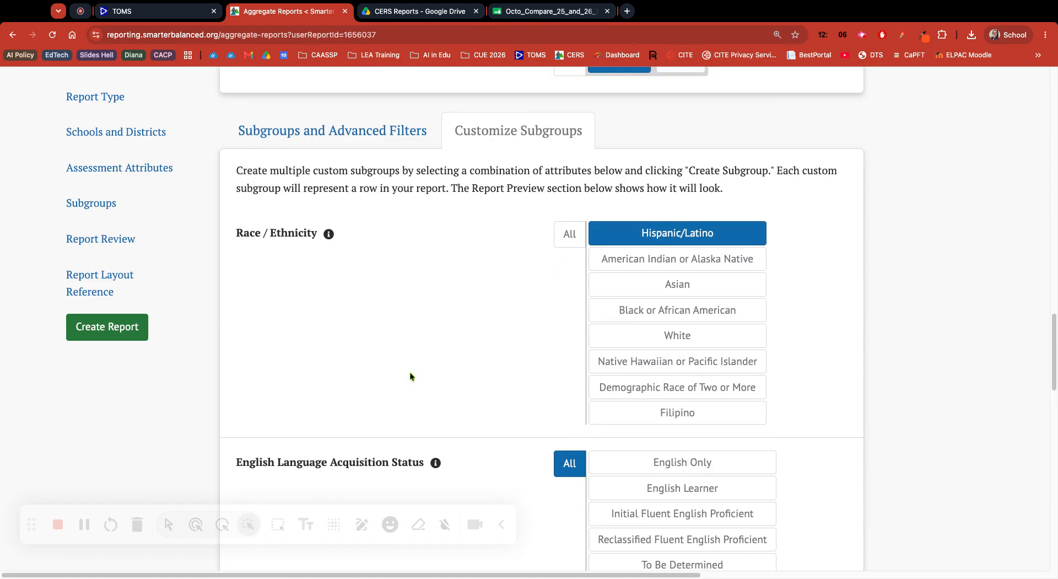
pyautogui.scroll(-1, 411, 374)
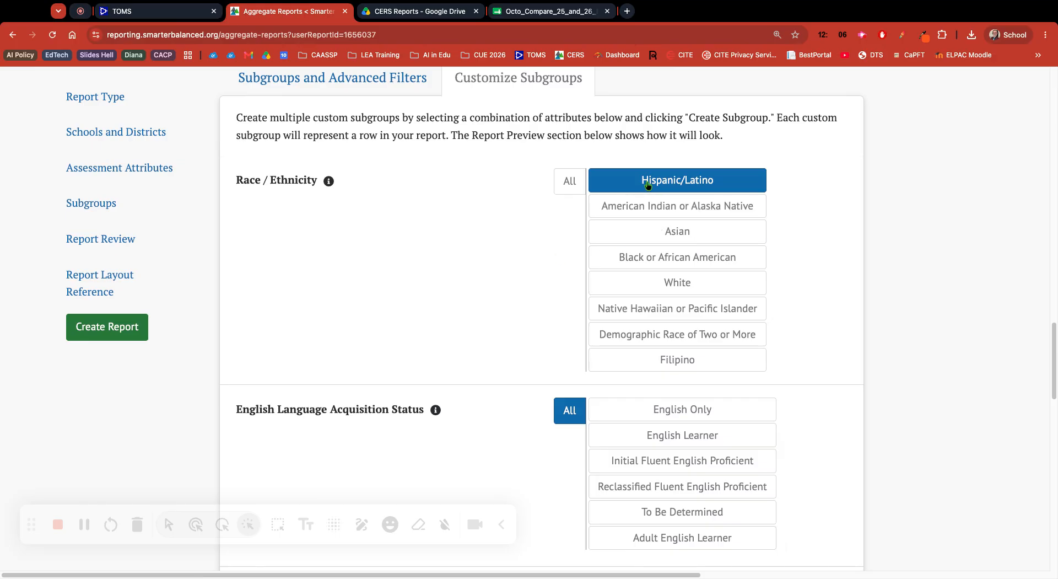
pyautogui.click(639, 435)
pyautogui.scroll(-6, 533, 438)
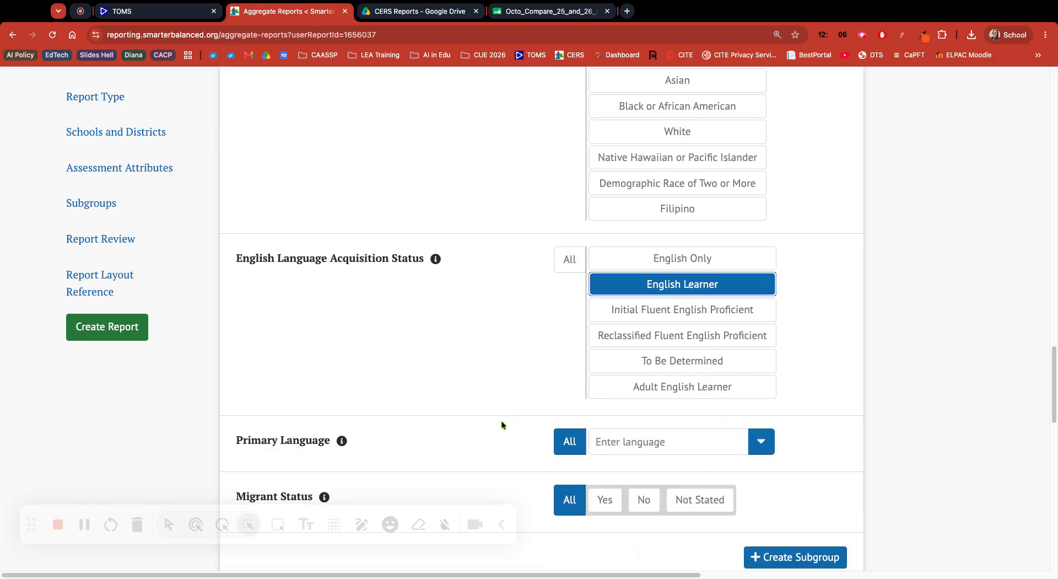
pyautogui.click(750, 407)
pyautogui.scroll(-3, 361, 382)
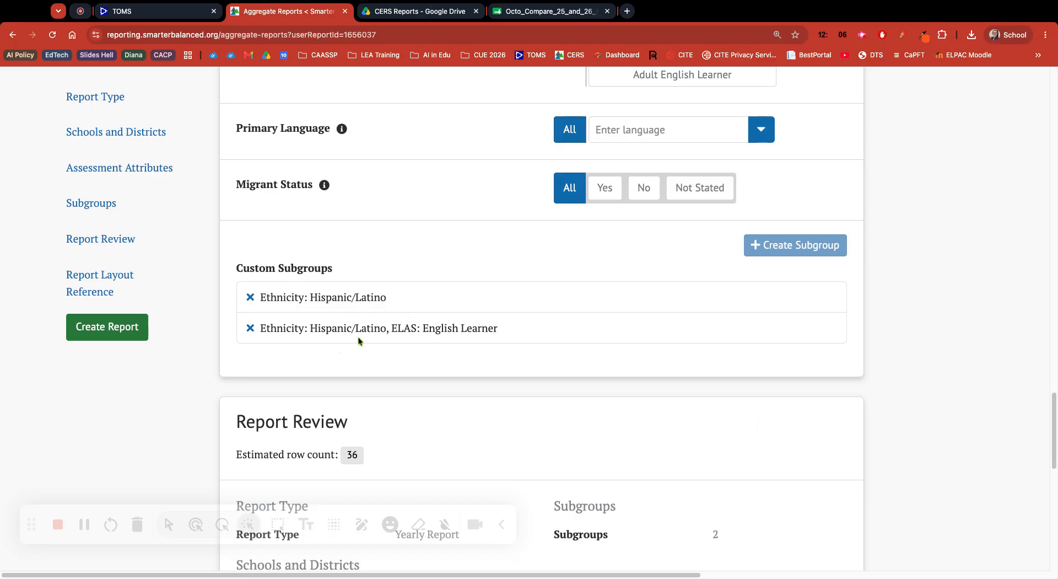
# Step: Remove both custom subgroups from the query
pyautogui.click(250, 297)
pyautogui.click(250, 298)
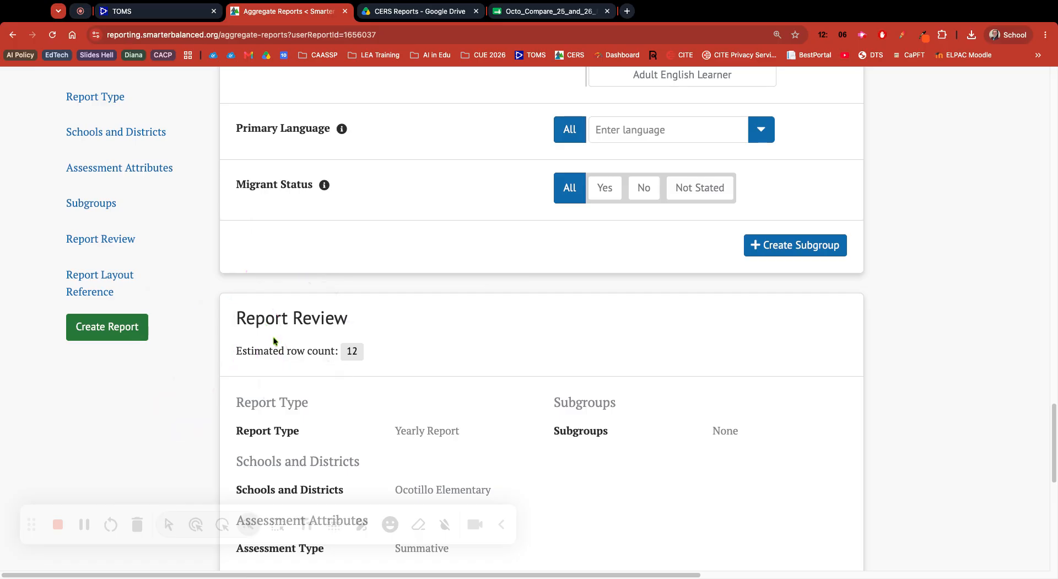
# Step: Break down the report results by the Race / Ethnicity subgroup in the standard subgroup options and review the query summary
pyautogui.scroll(10, 275, 340)
pyautogui.scroll(1, 309, 297)
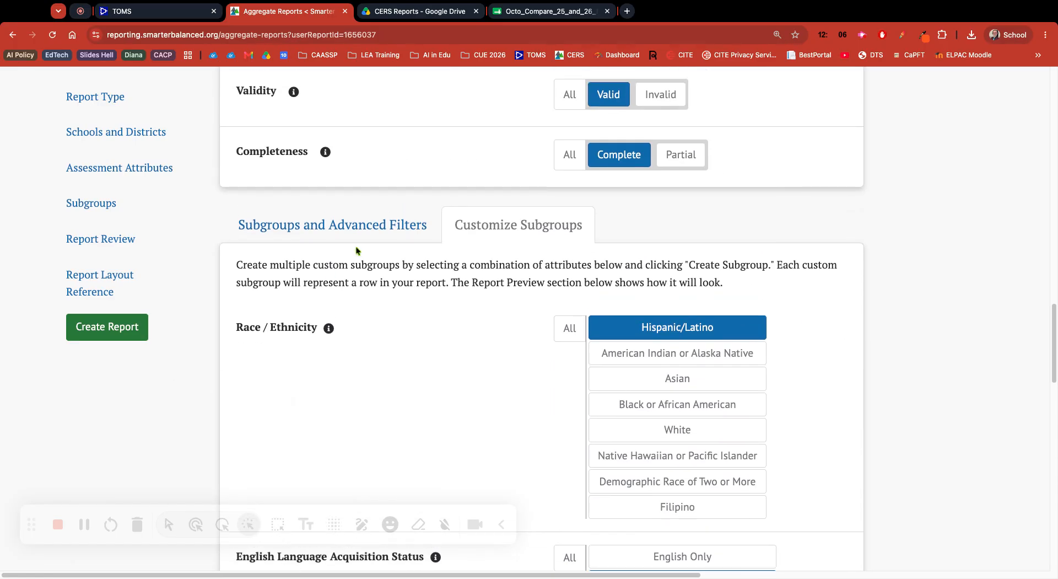
pyautogui.click(357, 234)
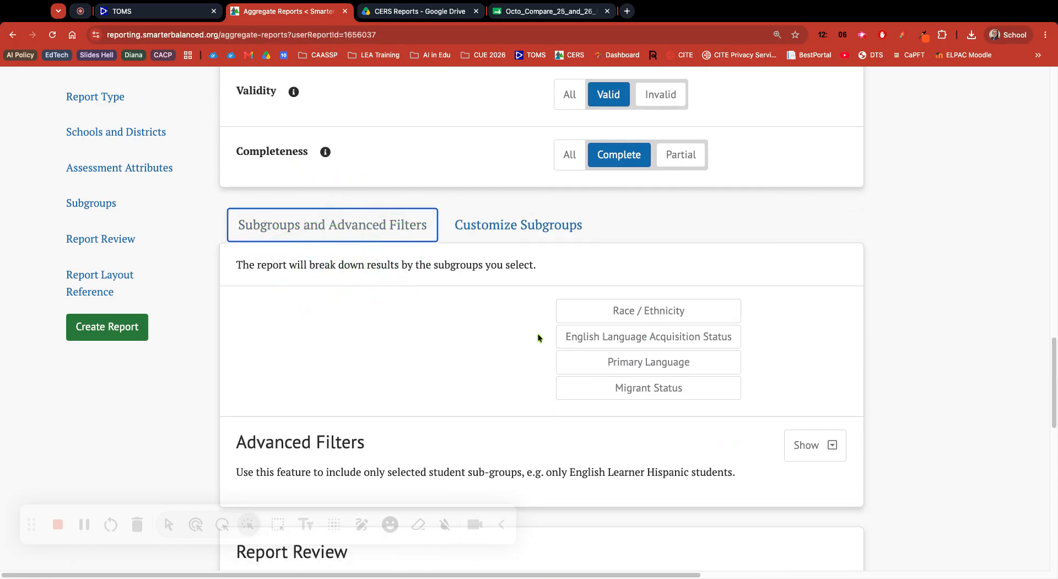
pyautogui.click(593, 312)
pyautogui.scroll(-2, 449, 354)
pyautogui.scroll(-10, 450, 356)
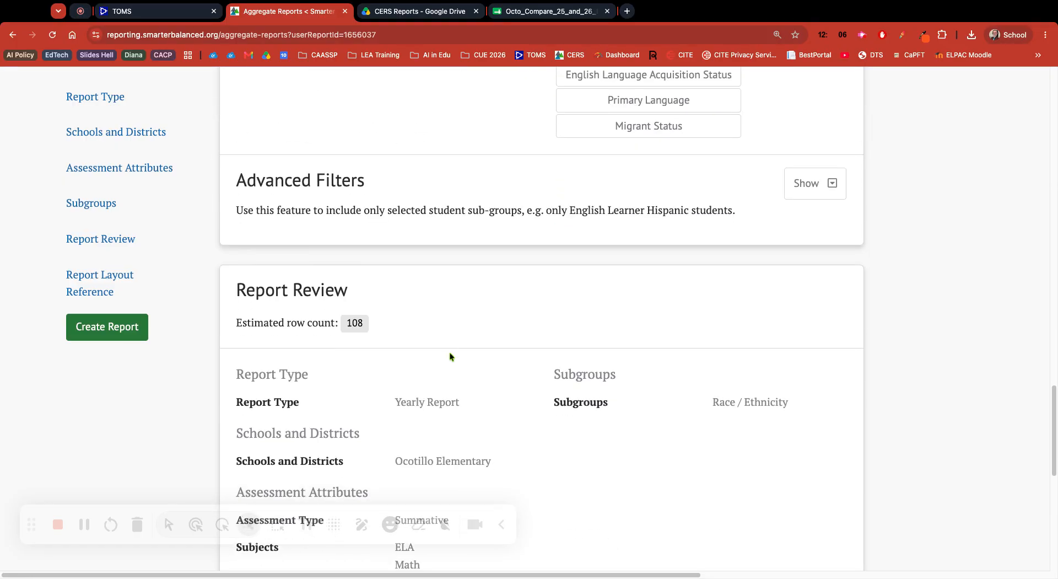
pyautogui.scroll(-2, 315, 363)
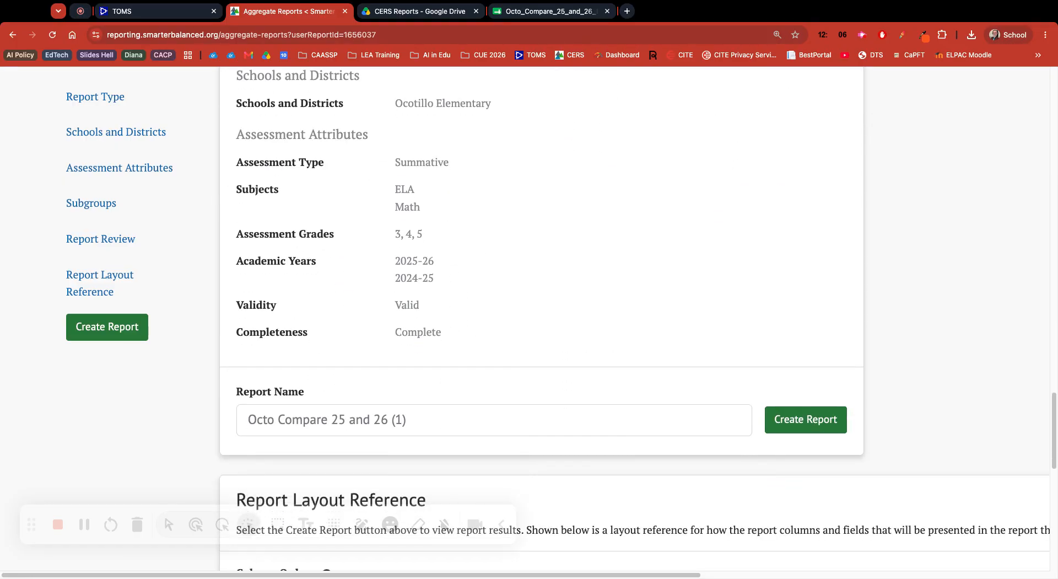
# Step: Name the report "Octo Compare 25 and 26 (Student Groups)" and create it
pyautogui.click(403, 344)
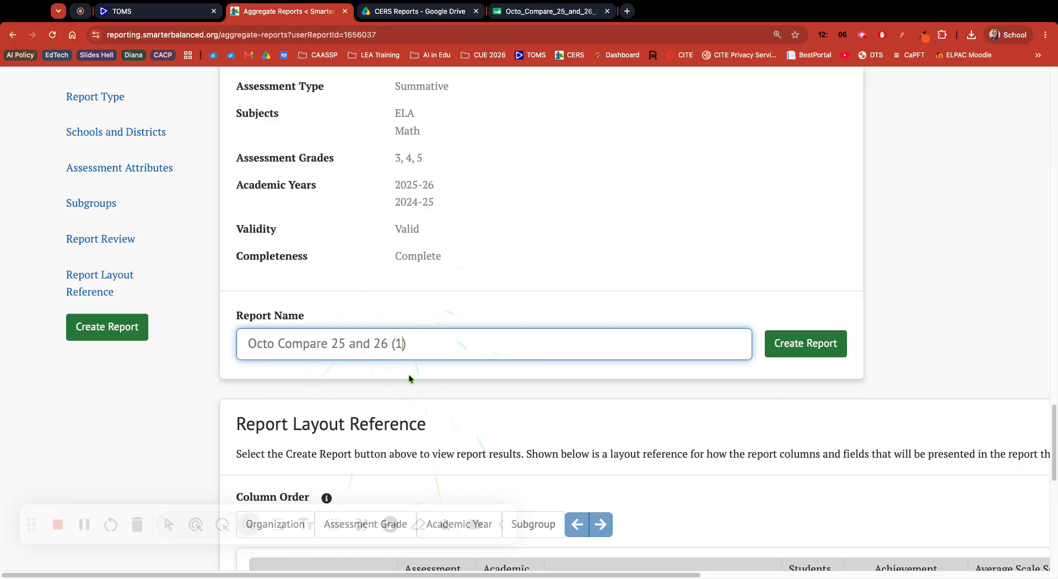
pyautogui.write('S')
pyautogui.scroll(5, 512, 229)
pyautogui.scroll(-4, 512, 229)
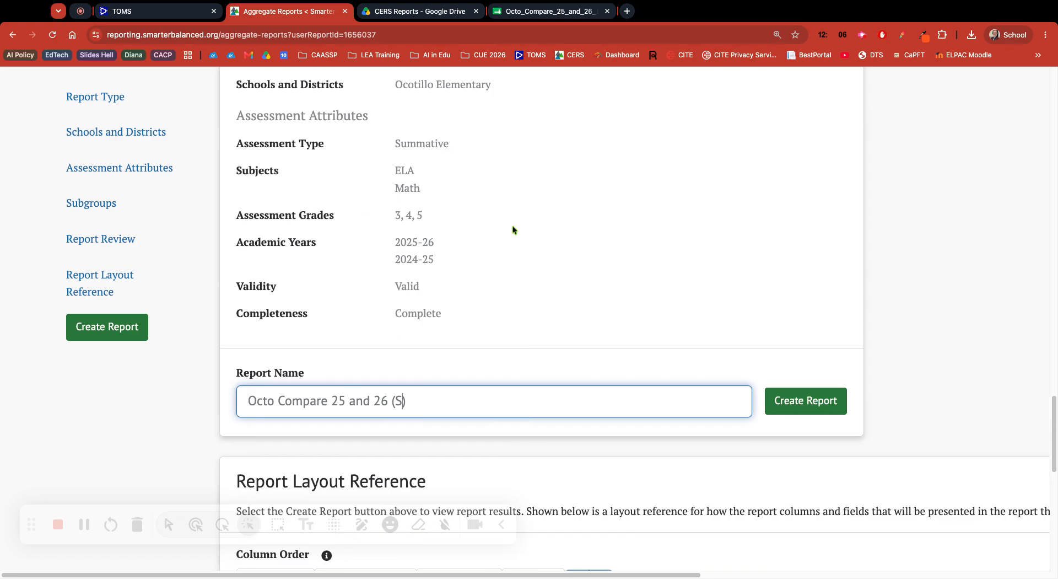
pyautogui.write('tudent Grpoups')
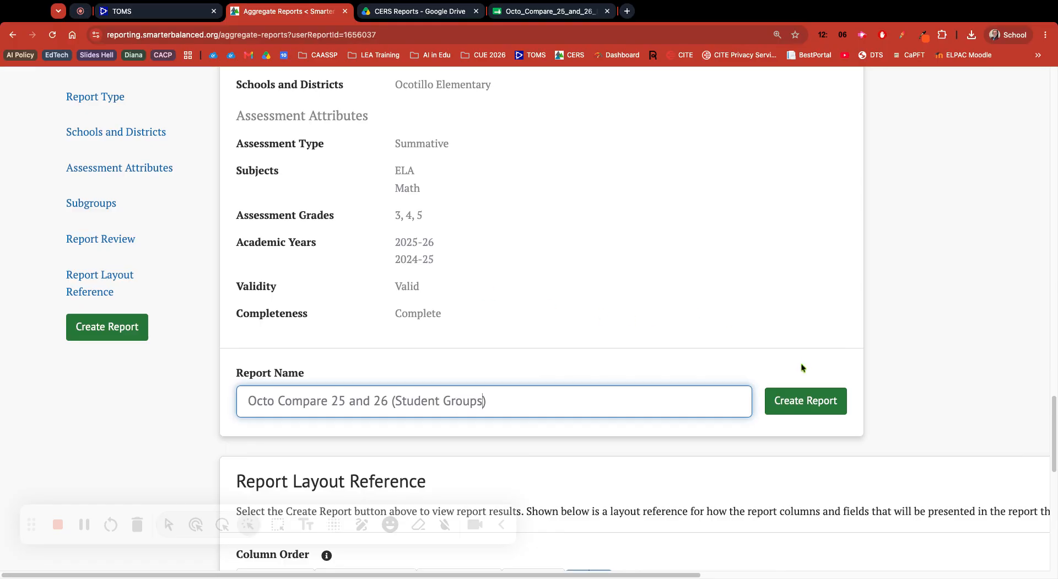
pyautogui.click(803, 399)
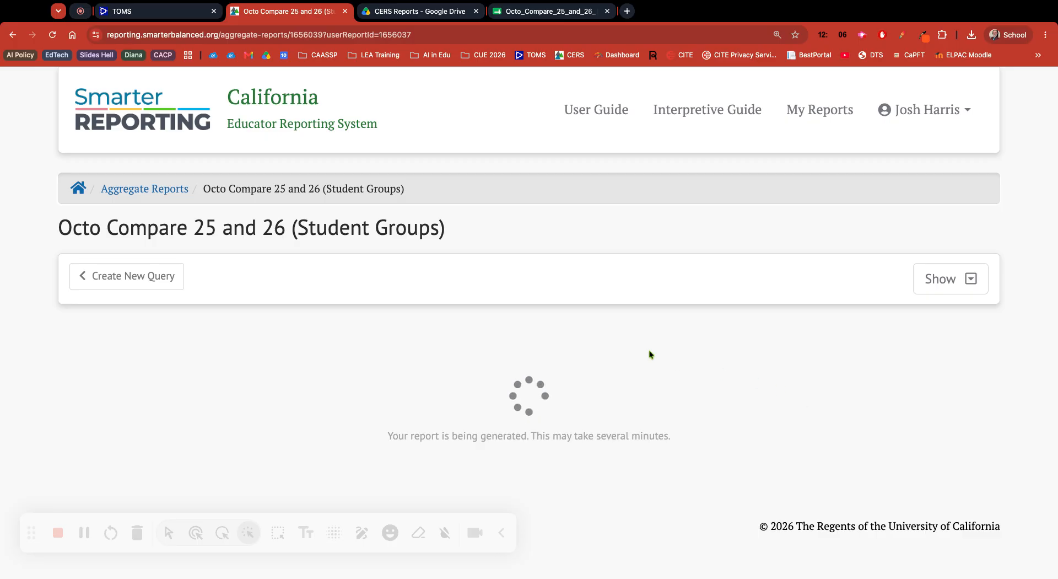
# Step: Examine the grade 3 summative ELA results by academic year and ethnicity in the generated student-group report
pyautogui.scroll(-4, 650, 354)
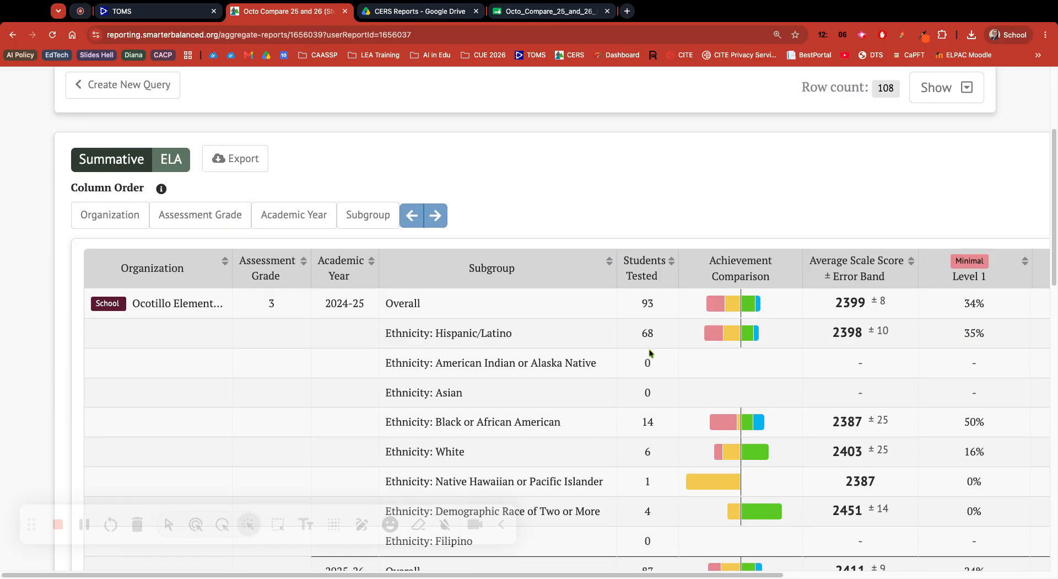
pyautogui.scroll(-2, 650, 353)
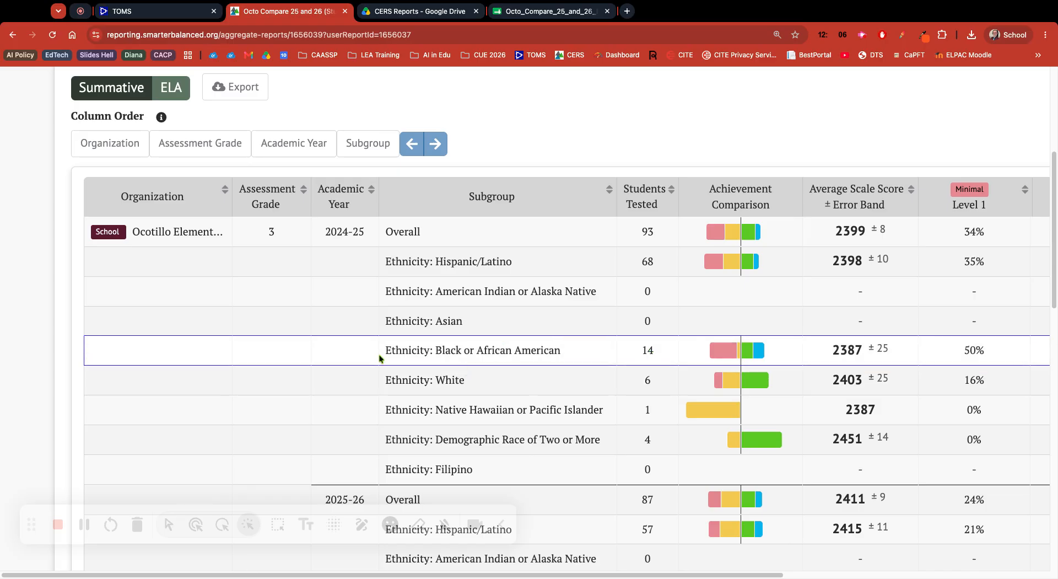
pyautogui.hscroll(3, 379, 358)
pyautogui.hscroll(-3, 379, 358)
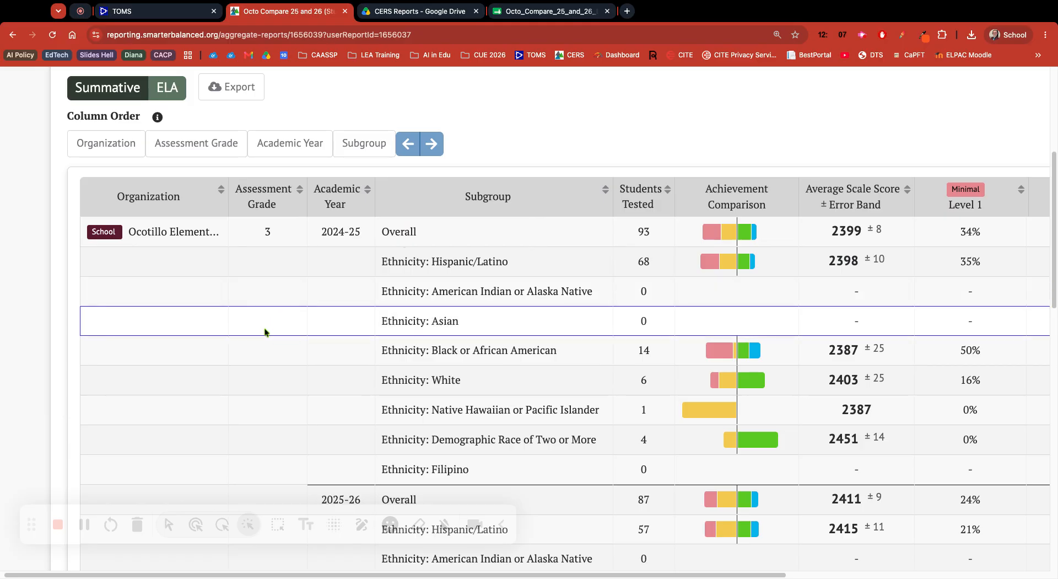
pyautogui.hscroll(4, 267, 330)
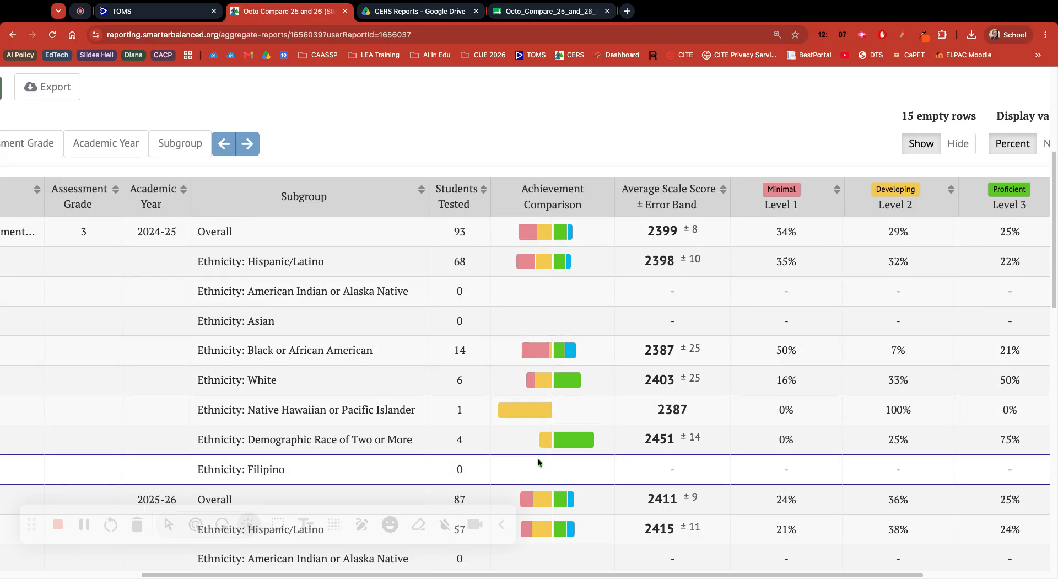
pyautogui.scroll(-1, 479, 431)
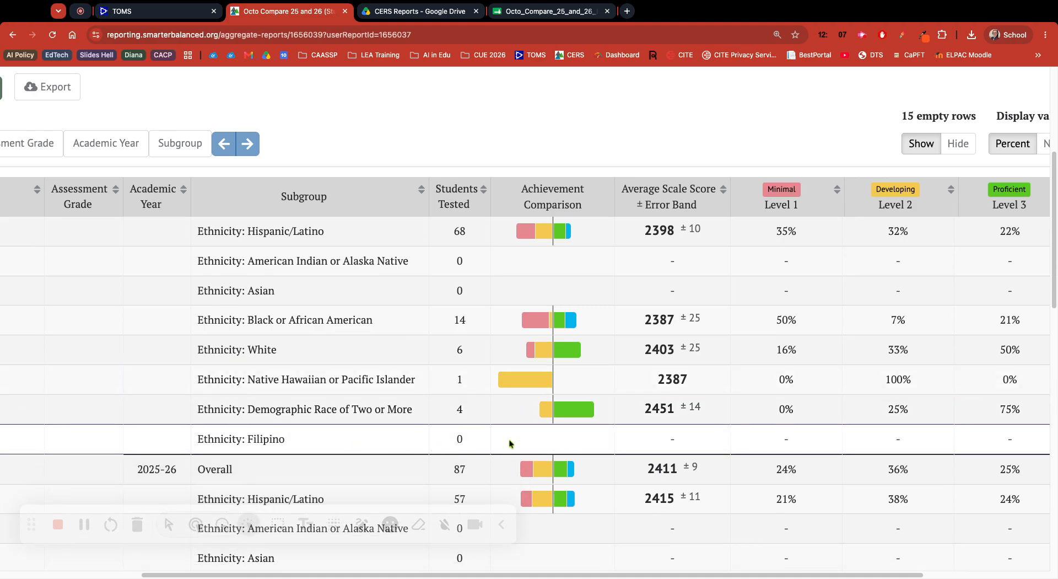
pyautogui.scroll(-8, 500, 428)
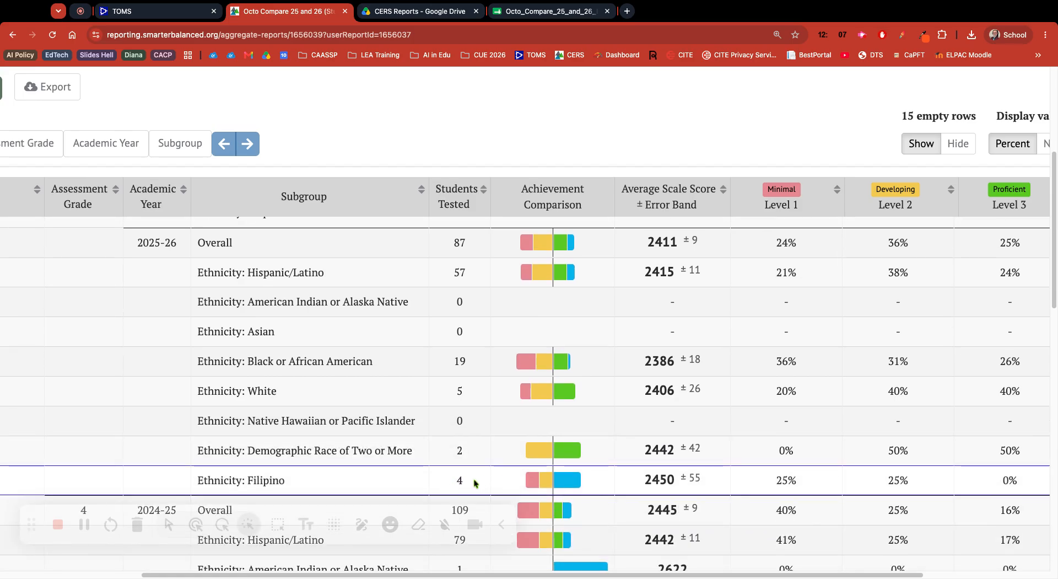
pyautogui.scroll(10, 474, 482)
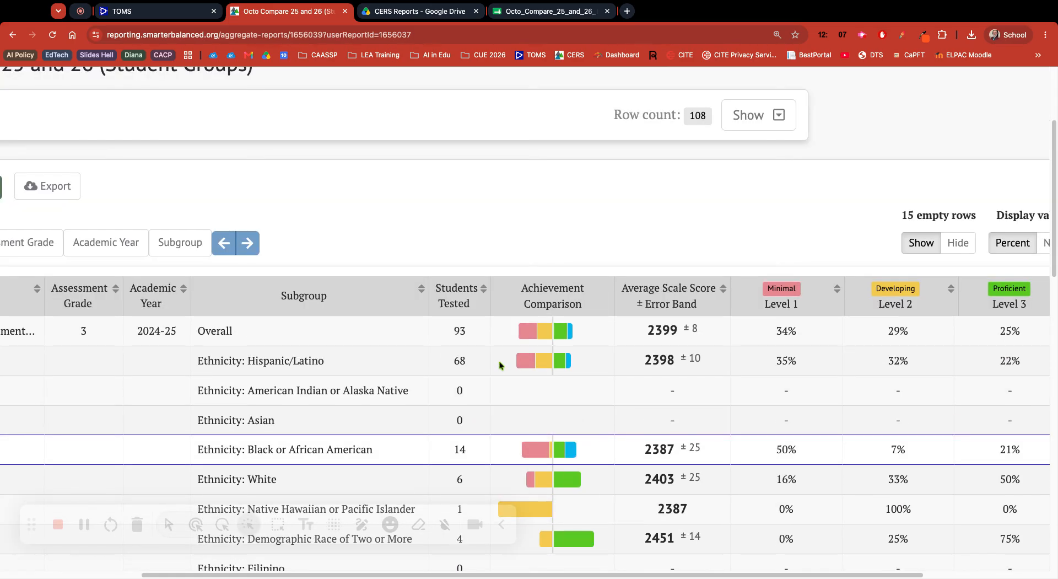
pyautogui.scroll(-8, 500, 363)
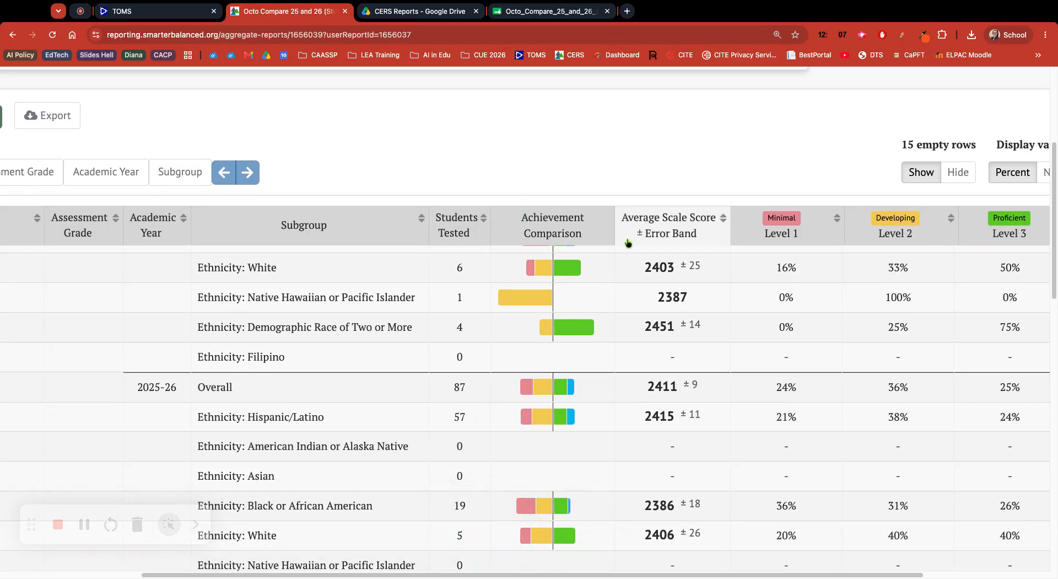
pyautogui.scroll(5, 416, 333)
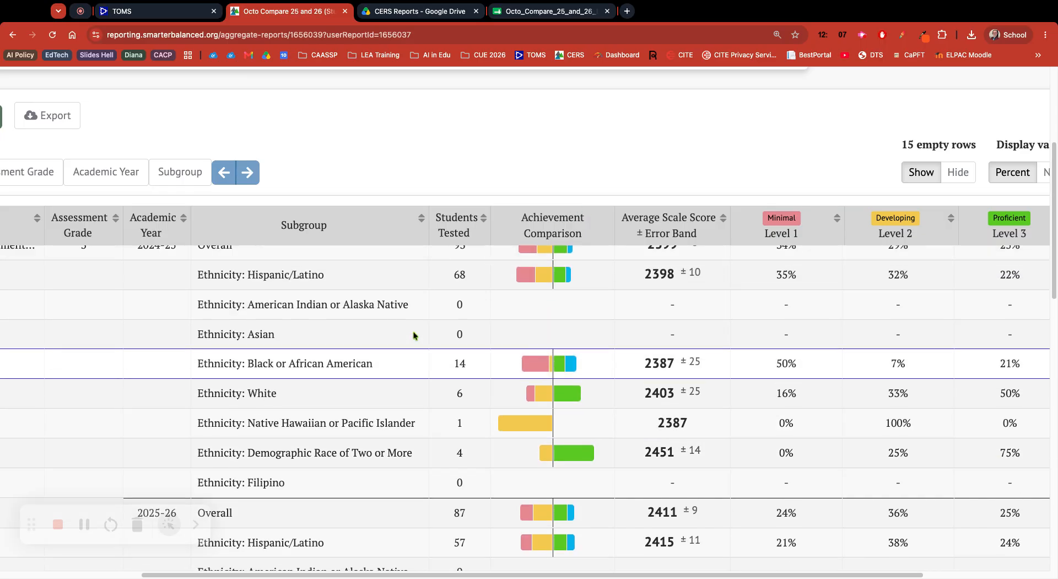
pyautogui.scroll(1, 415, 334)
pyautogui.scroll(-10, 379, 477)
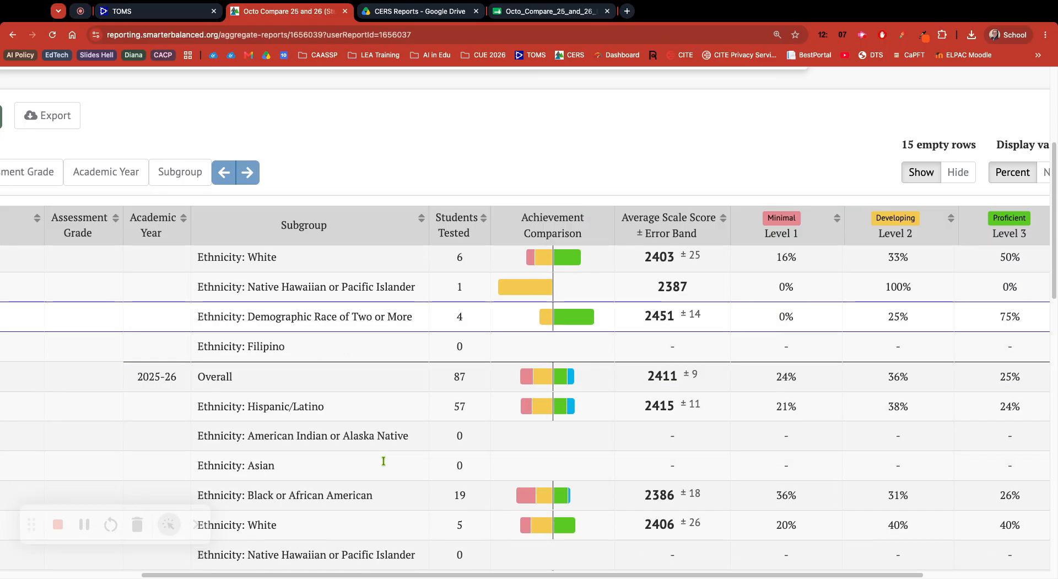
pyautogui.scroll(5, 473, 523)
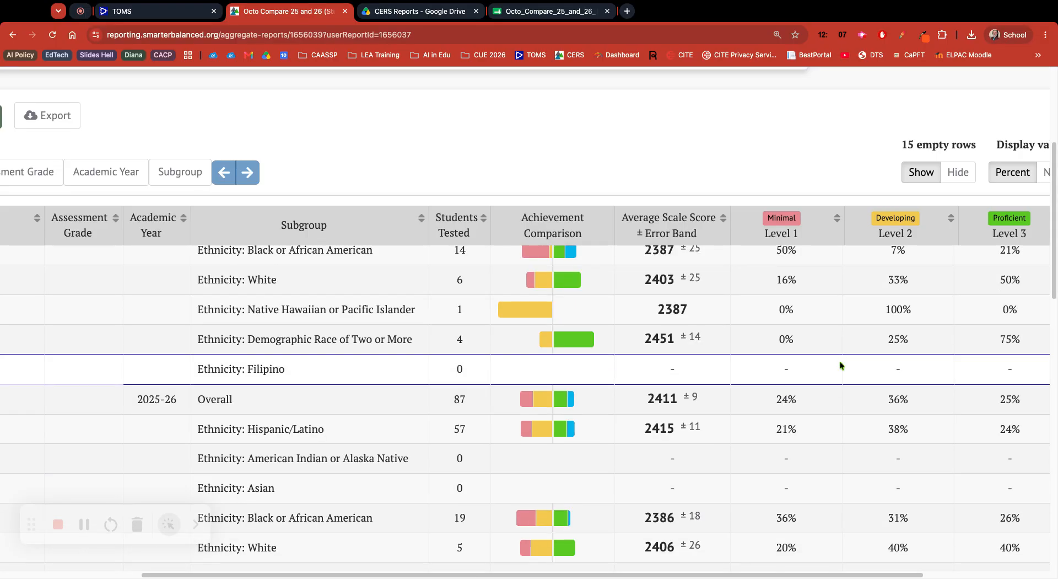
# Step: Hide the empty rows in the ELA results, compare the remaining grade 3 subgroup rows, and show the empty rows again
pyautogui.hscroll(3, 816, 176)
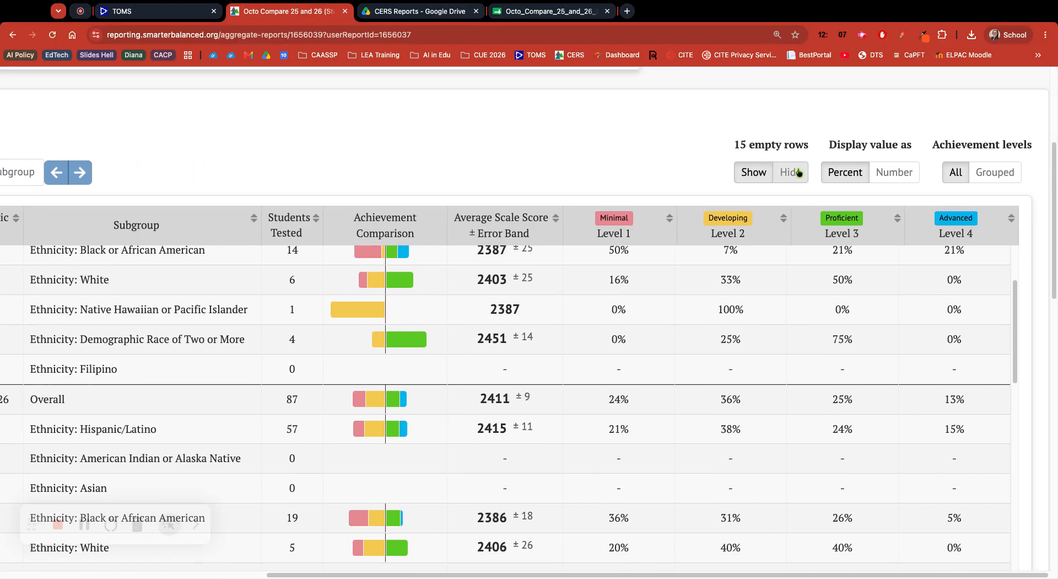
pyautogui.click(794, 172)
pyautogui.hscroll(-3, 430, 314)
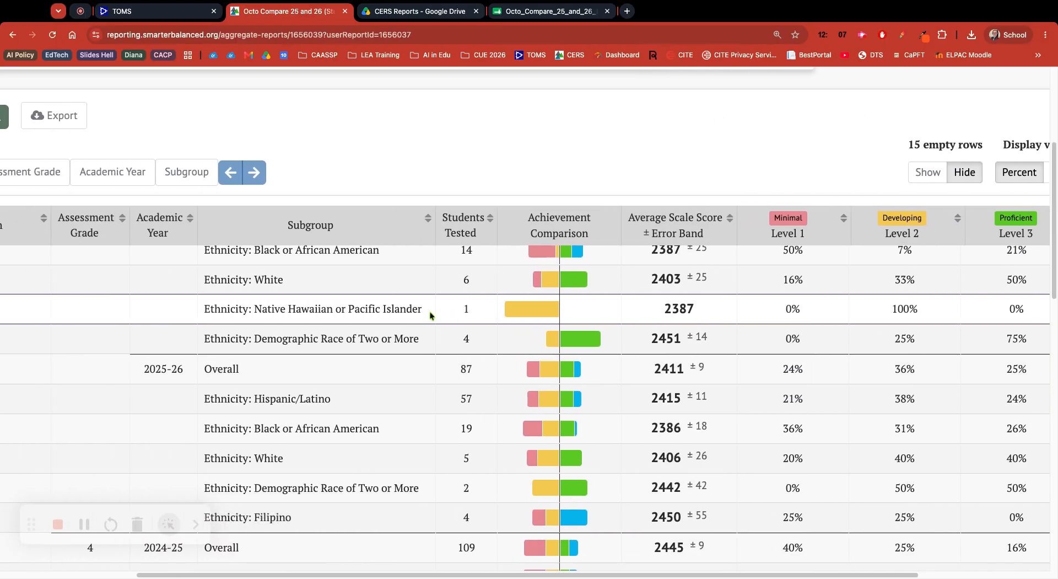
pyautogui.scroll(3, 427, 314)
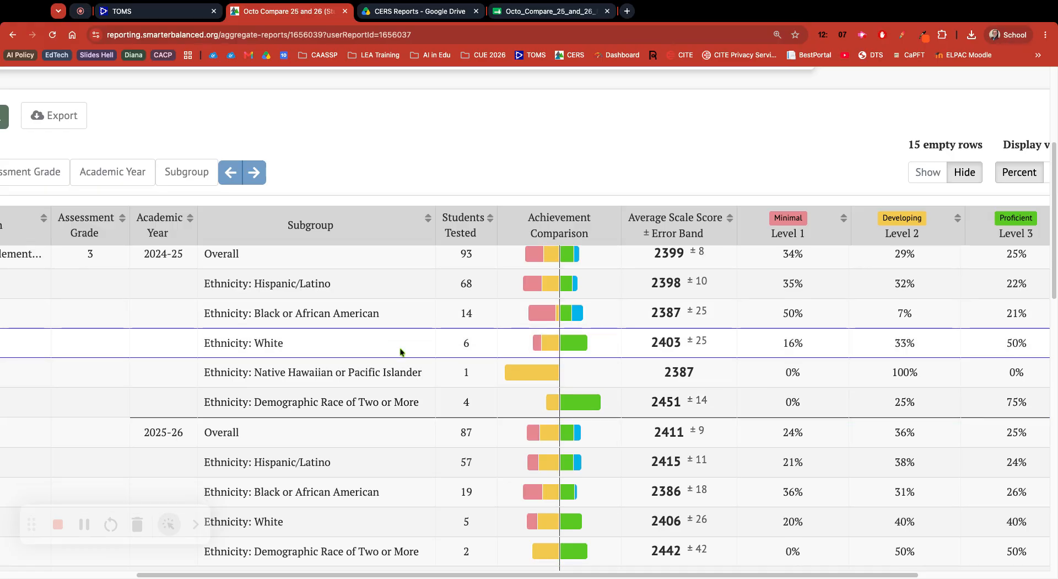
pyautogui.scroll(-1, 401, 351)
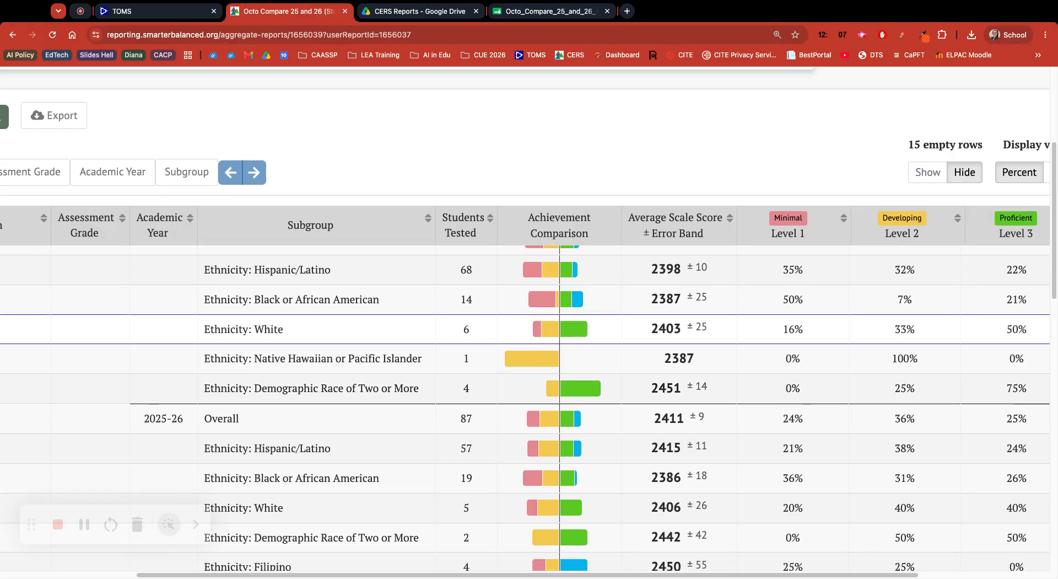
pyautogui.scroll(-3, 525, 407)
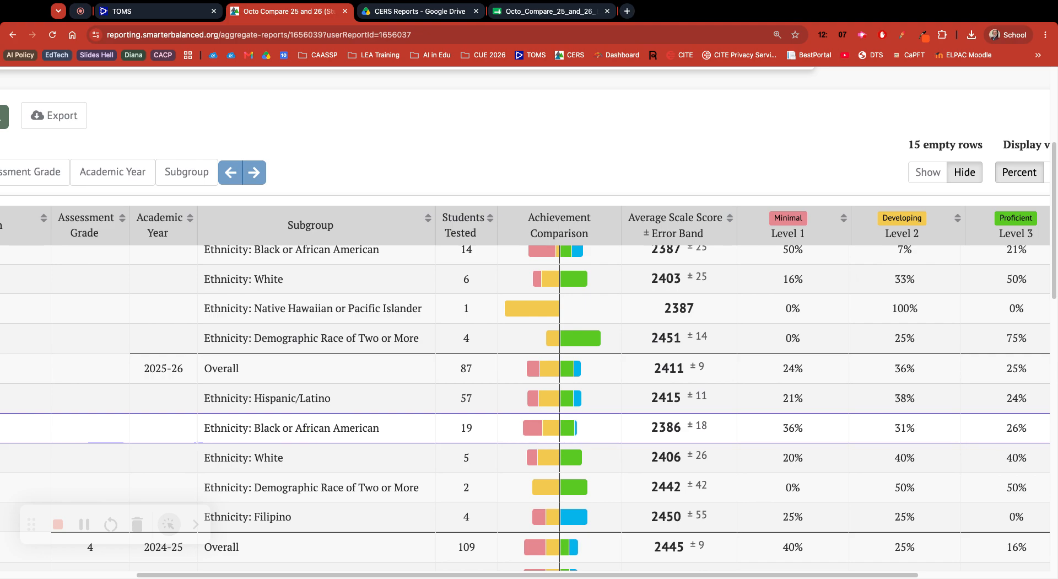
pyautogui.scroll(3, 387, 477)
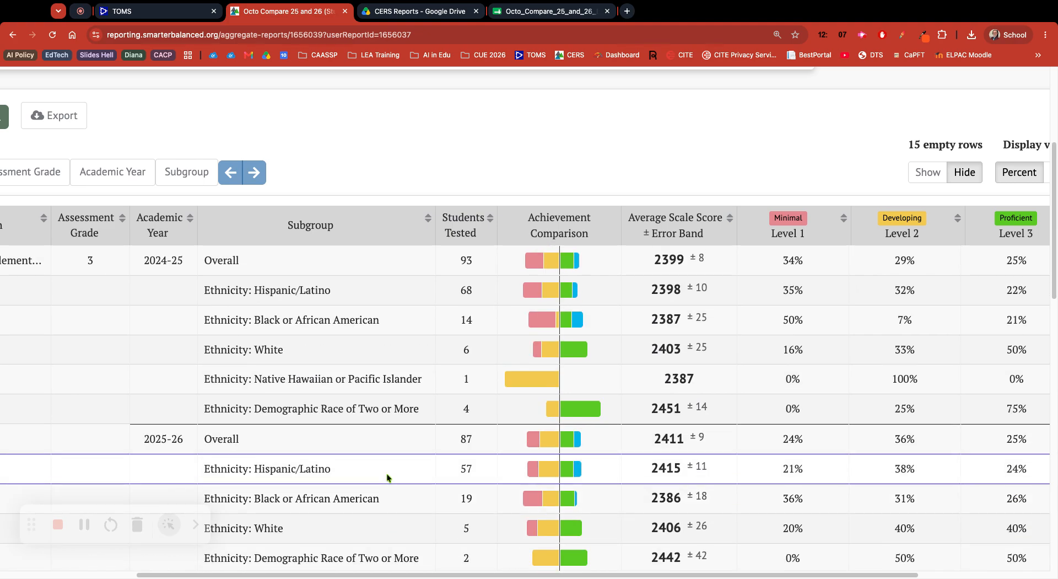
pyautogui.scroll(-4, 387, 477)
pyautogui.click(927, 172)
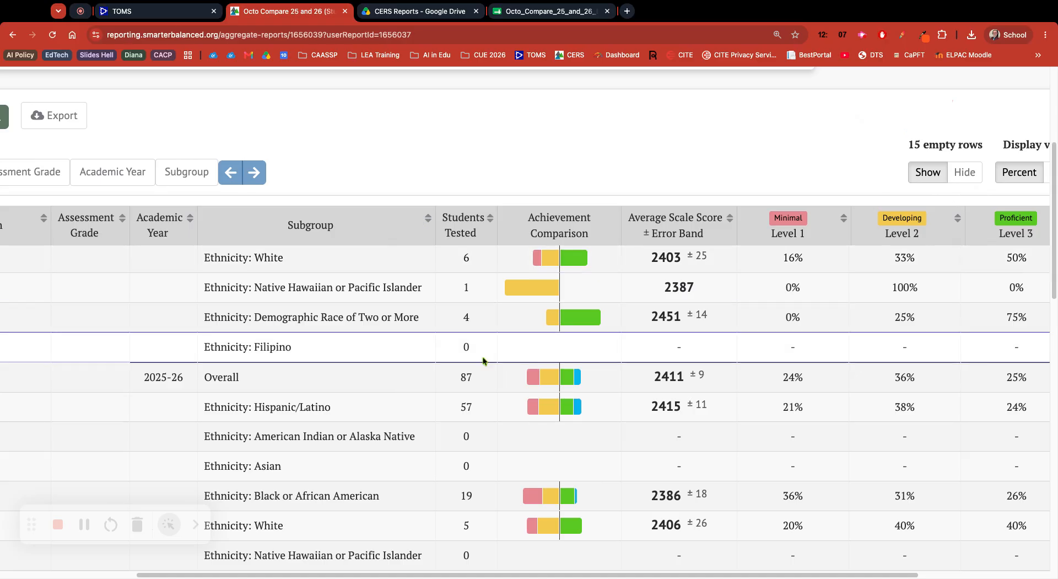
# Step: Compare each ethnicity's grade 3 ELA rows between 2024-25 and 2025-26 and check the achievement-level display options
pyautogui.scroll(-1, 484, 359)
pyautogui.scroll(5, 484, 361)
pyautogui.scroll(1, 483, 359)
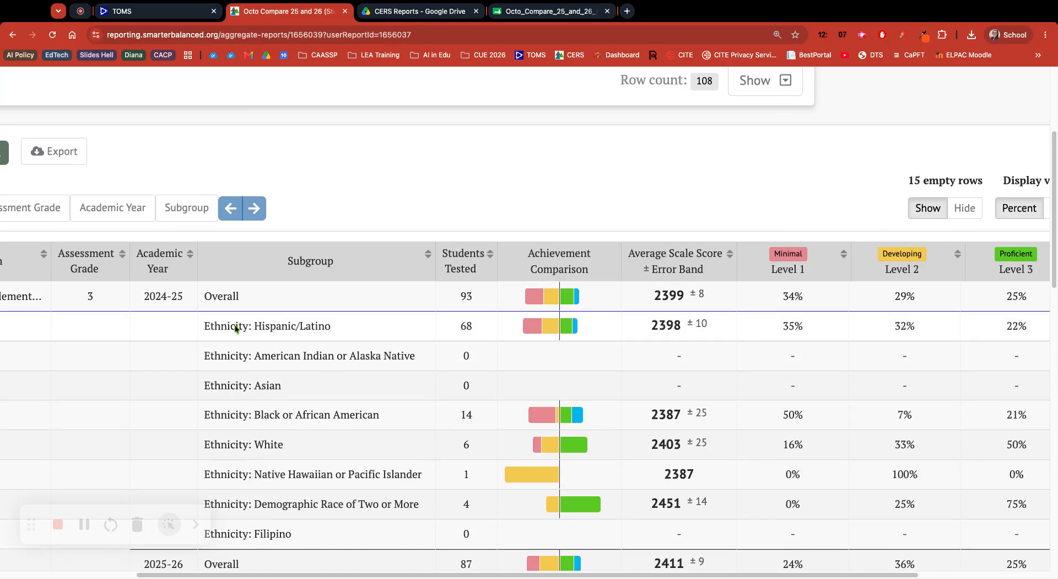
pyautogui.scroll(-1, 280, 487)
pyautogui.scroll(2, 280, 487)
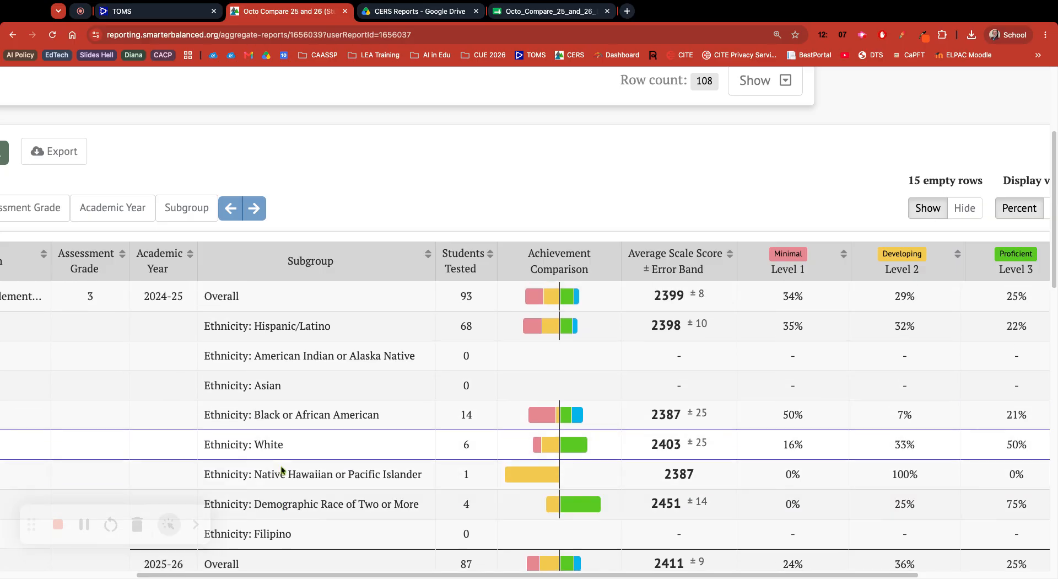
pyautogui.scroll(-6, 331, 419)
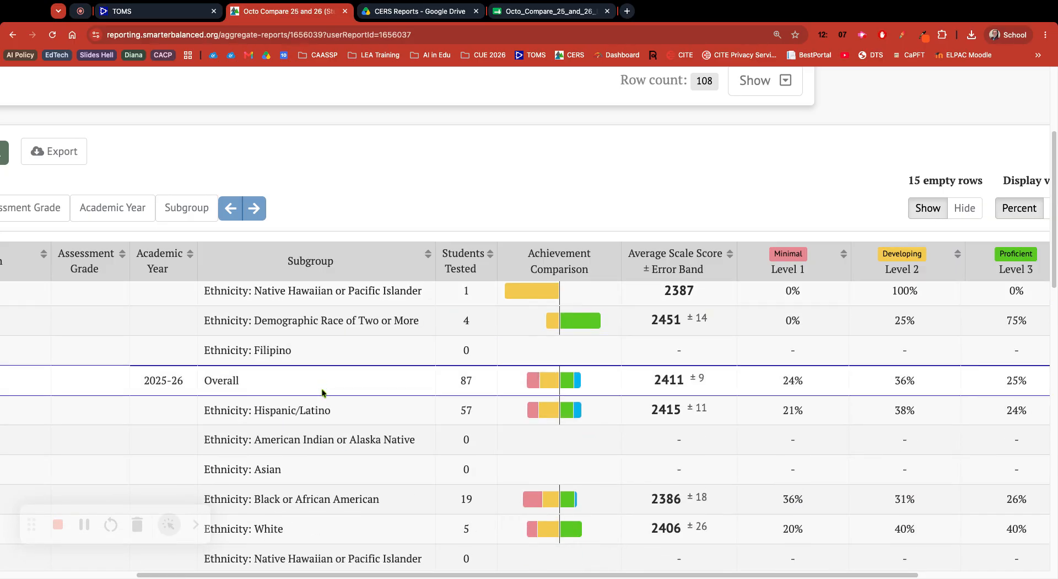
pyautogui.scroll(-2, 323, 392)
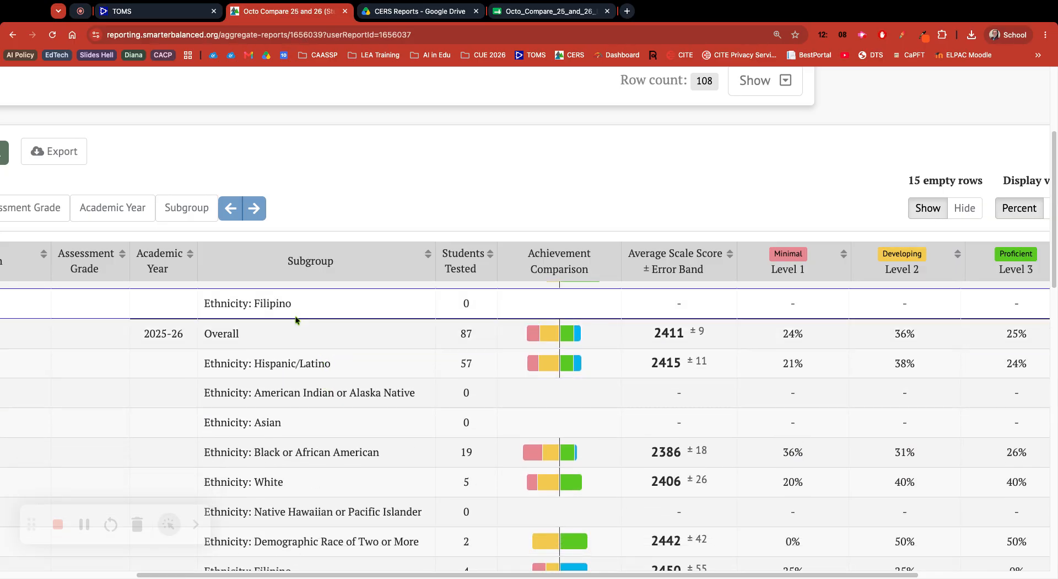
pyautogui.scroll(1, 385, 488)
pyautogui.hscroll(3, 762, 226)
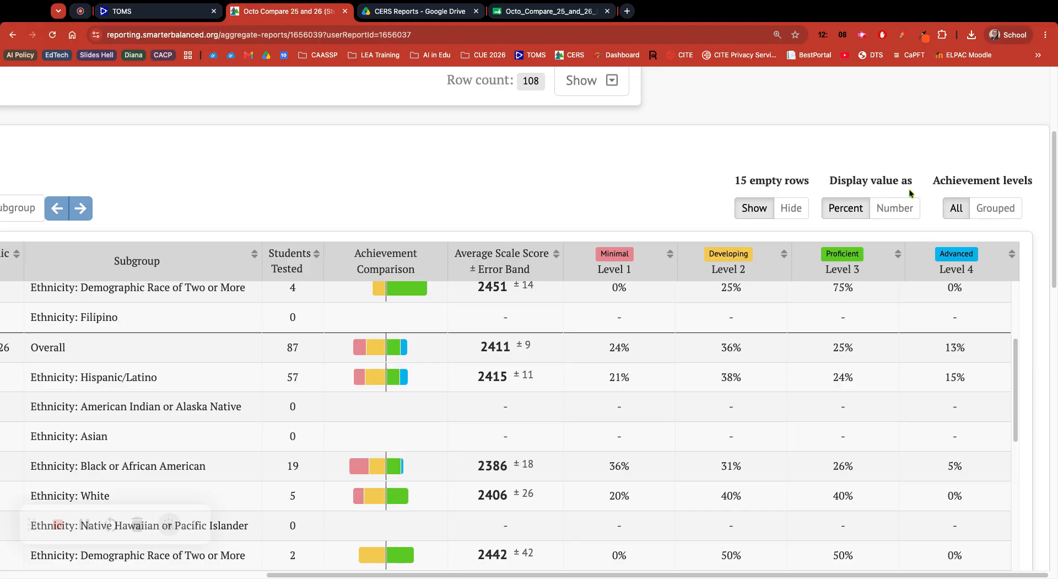
pyautogui.click(999, 208)
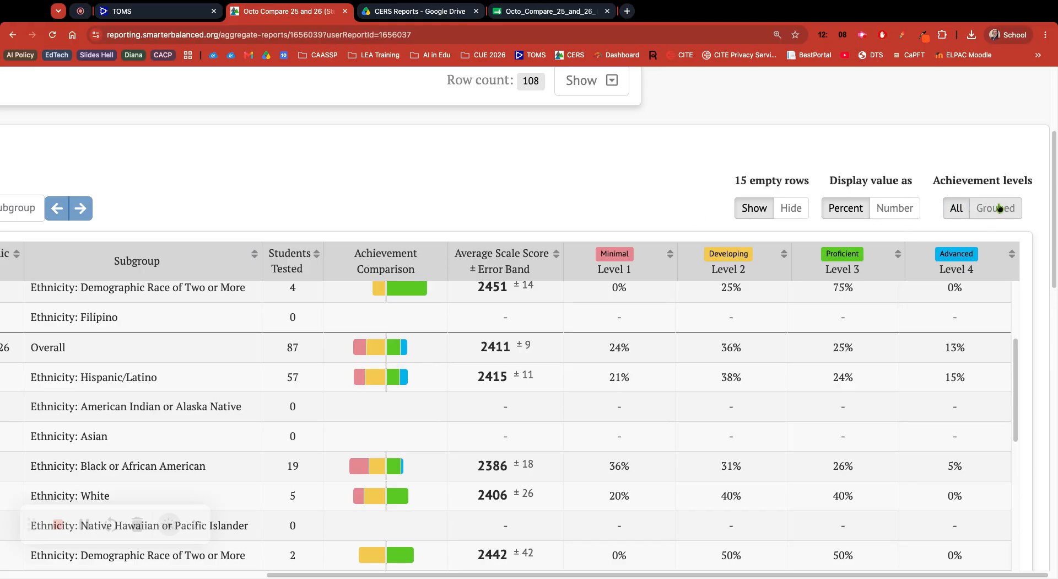
pyautogui.click(956, 208)
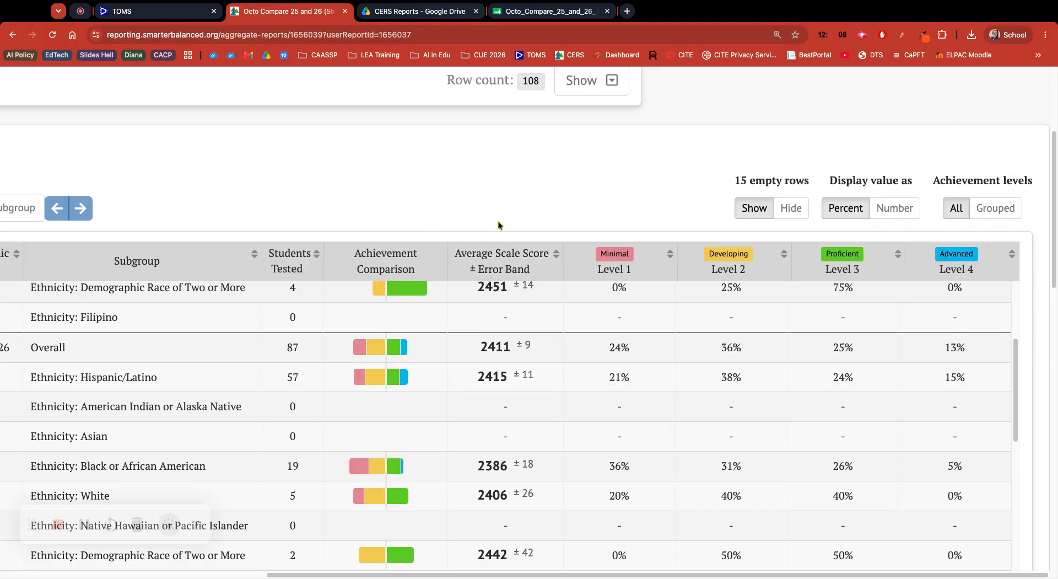
# Step: Sort the ELA results by subgroup in ascending order and return to the Overall rows at the start
pyautogui.hscroll(-5, 498, 225)
pyautogui.scroll(2, 379, 346)
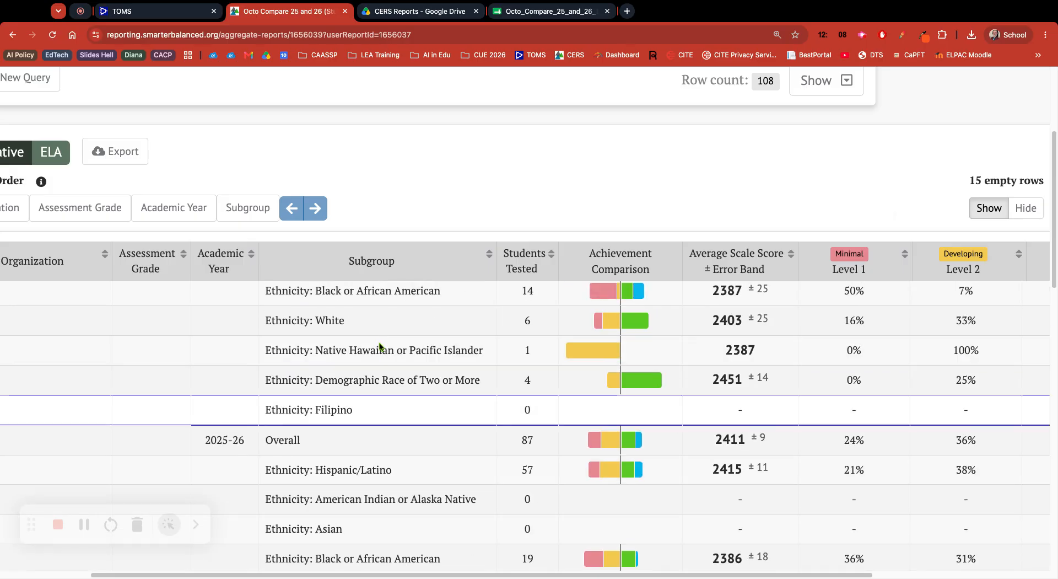
pyautogui.scroll(-4, 380, 346)
pyautogui.click(489, 255)
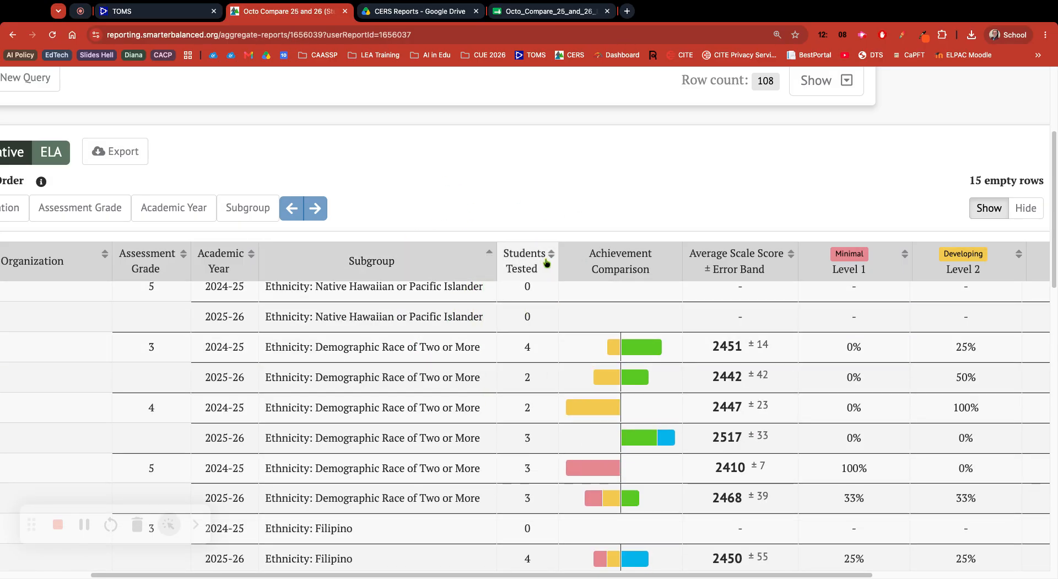
pyautogui.scroll(10, 415, 342)
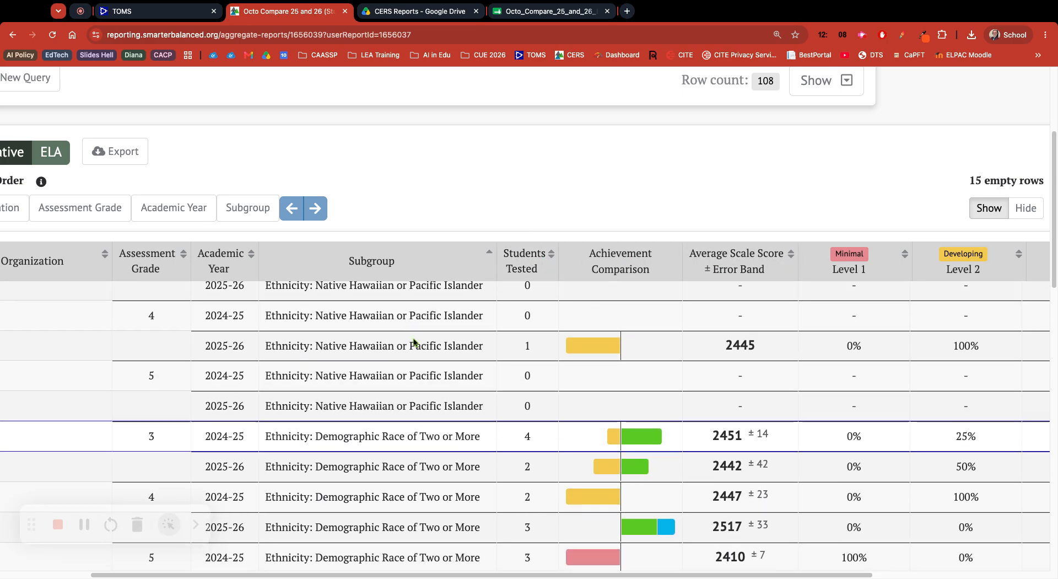
pyautogui.scroll(10, 415, 342)
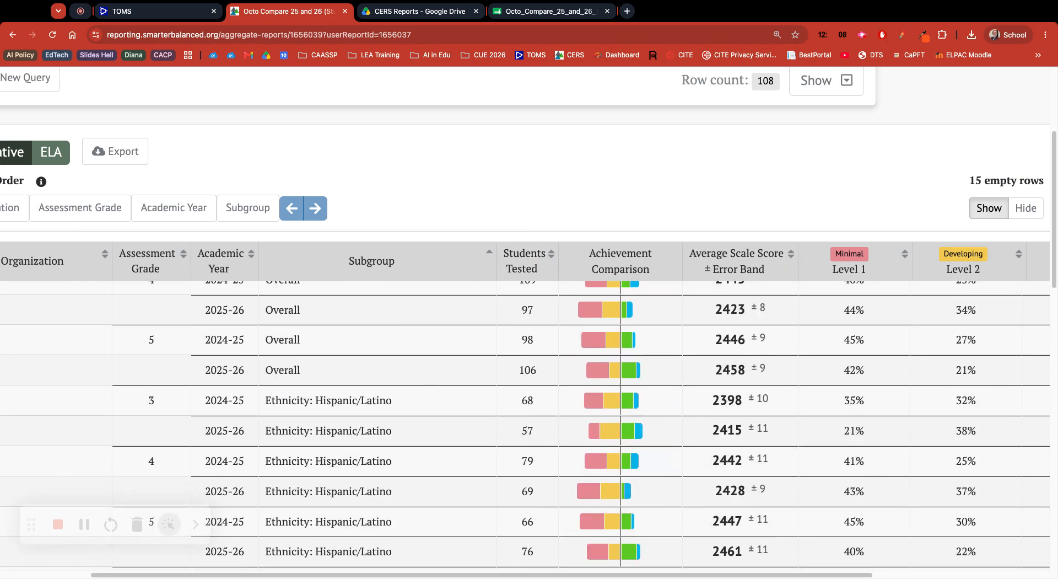
pyautogui.hscroll(-2, 270, 290)
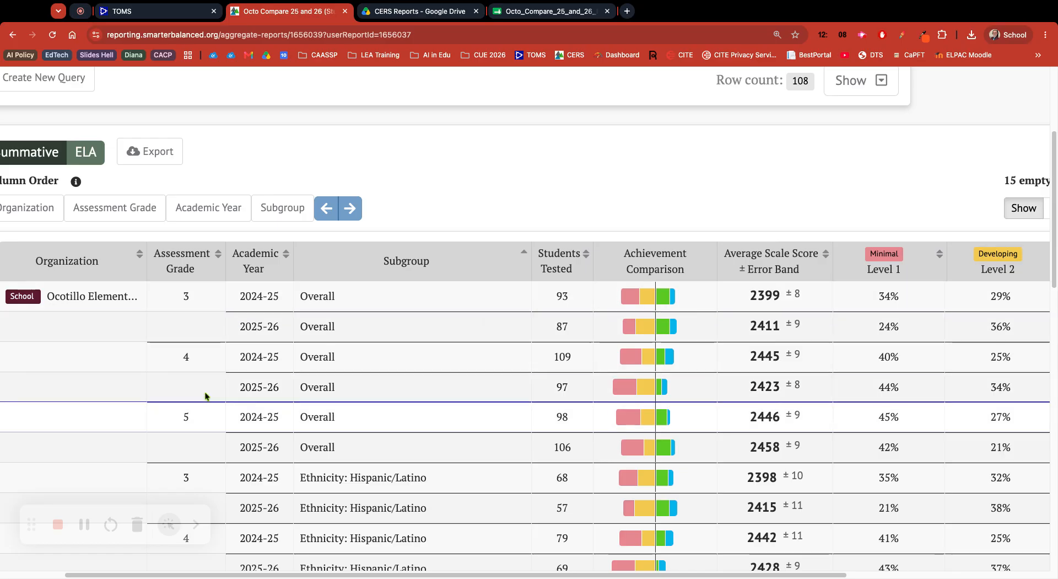
# Step: Review the subgroup-sorted ELA rows by grade and year, and reverse the subgroup sort to descending order
pyautogui.scroll(-3, 240, 422)
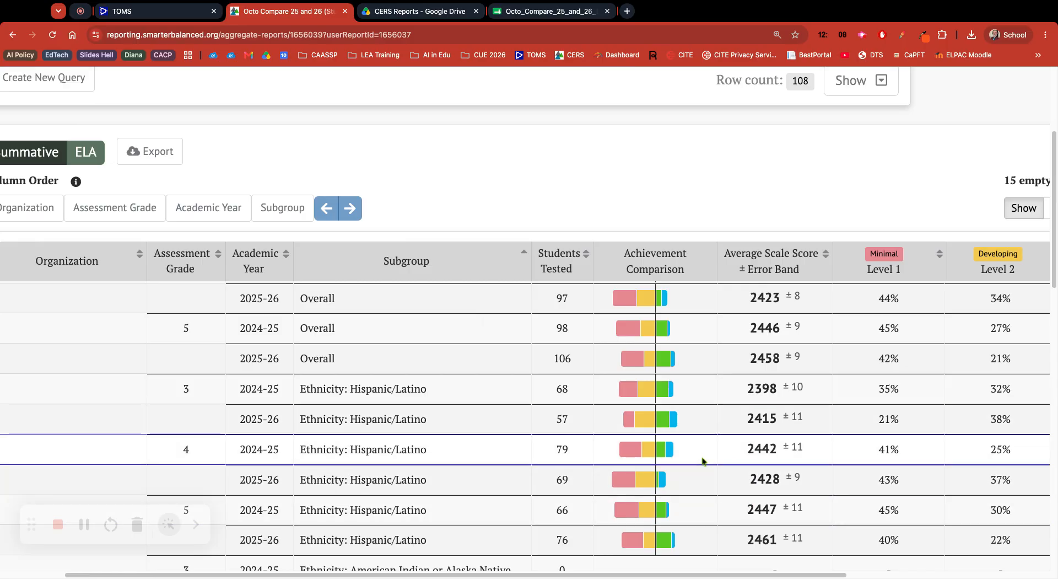
pyautogui.scroll(-1, 703, 461)
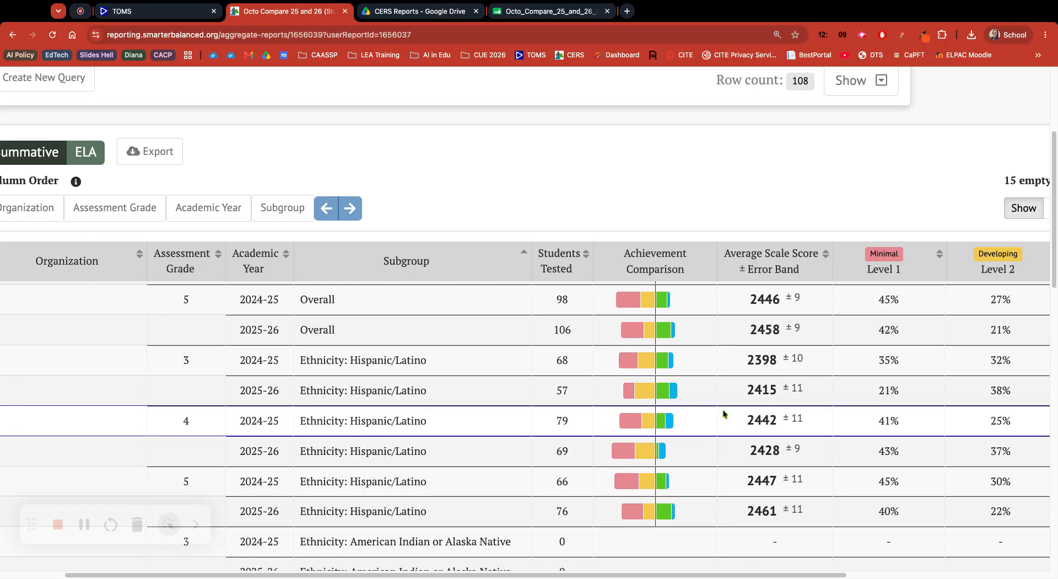
pyautogui.scroll(-5, 683, 457)
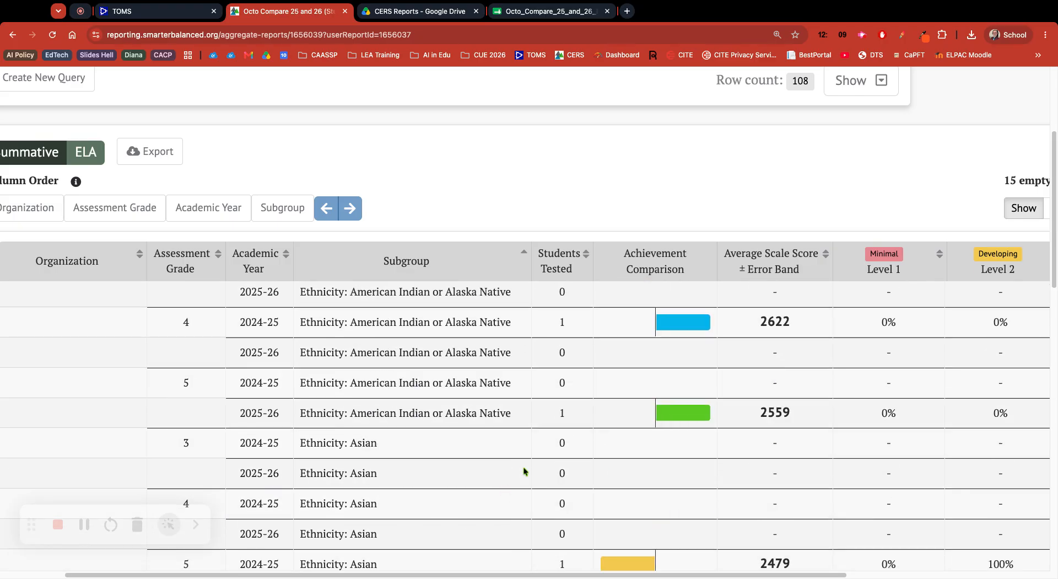
pyautogui.scroll(8, 523, 471)
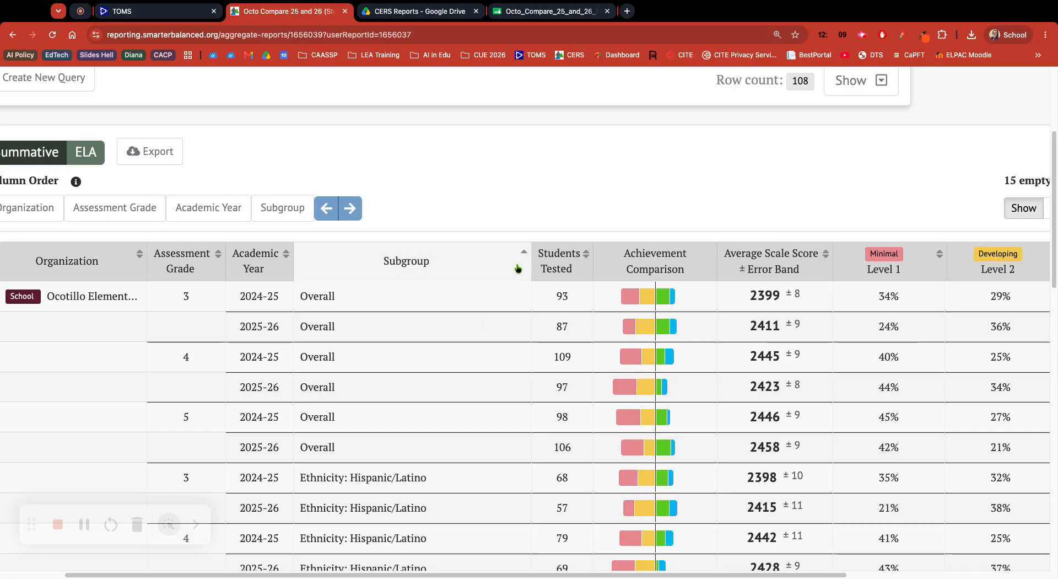
pyautogui.click(523, 259)
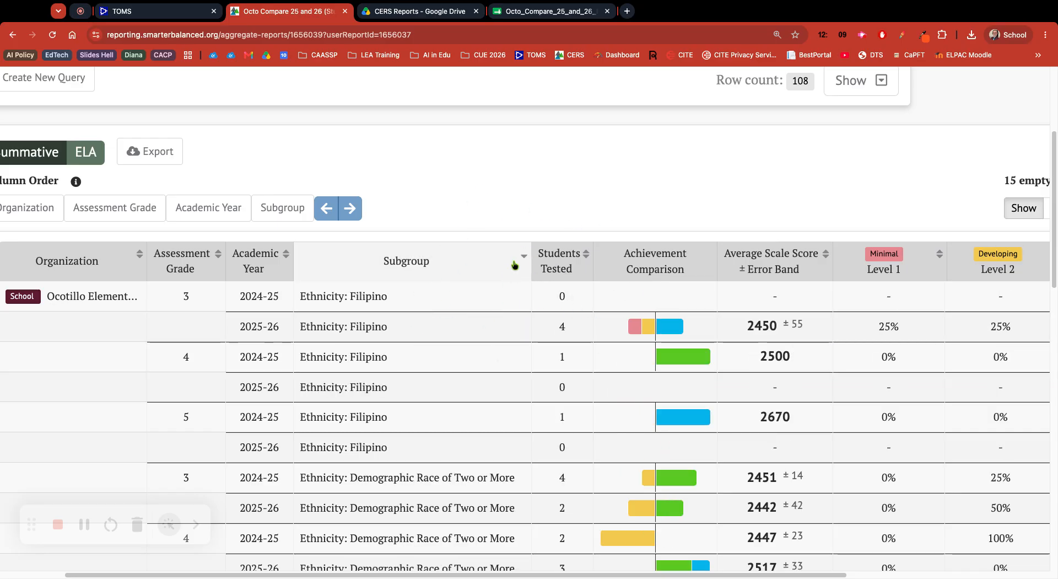
# Step: Clear the subgroup sort on the summative ELA results and export them
pyautogui.click(522, 258)
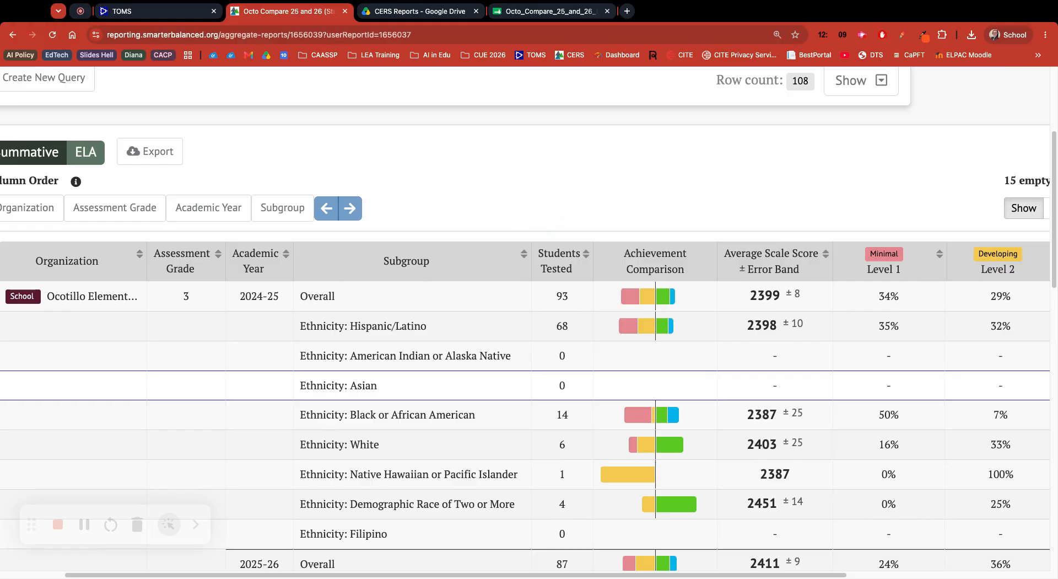
pyautogui.hscroll(-3, 255, 358)
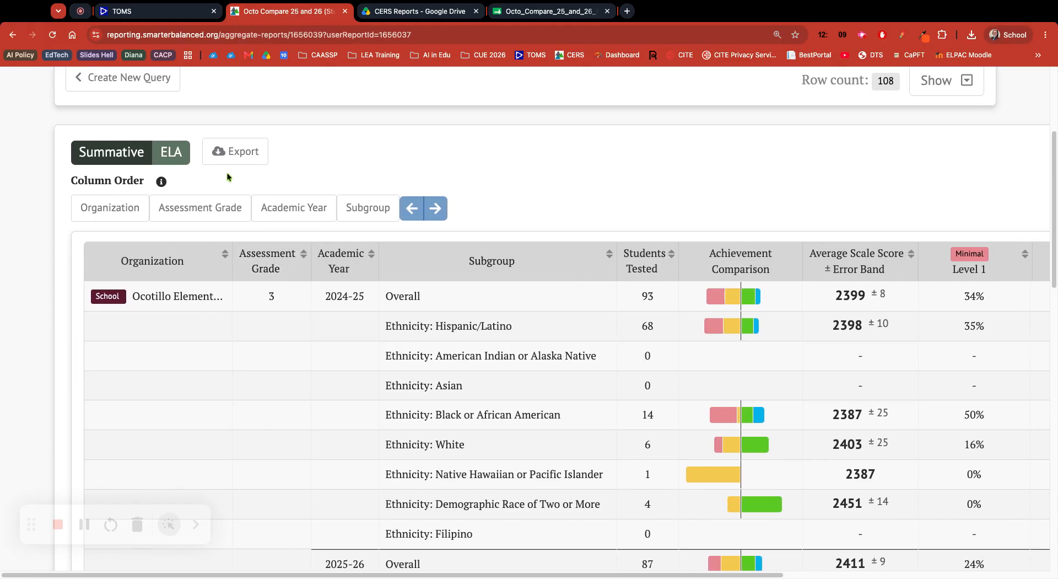
pyautogui.click(231, 159)
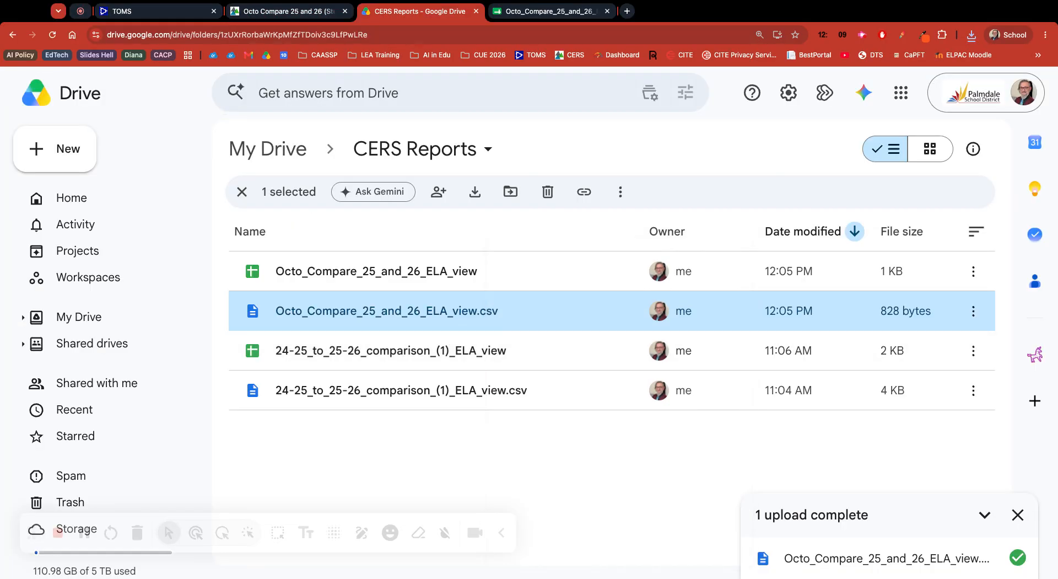
# Step: Upload Octo_Compare_25_and_26_(Student_Groups)_ELA_view.csv to the CERS Reports folder in Google Drive and open it in Google Sheets
pyautogui.moveTo(881, 88); pyautogui.dragTo(612, 386)
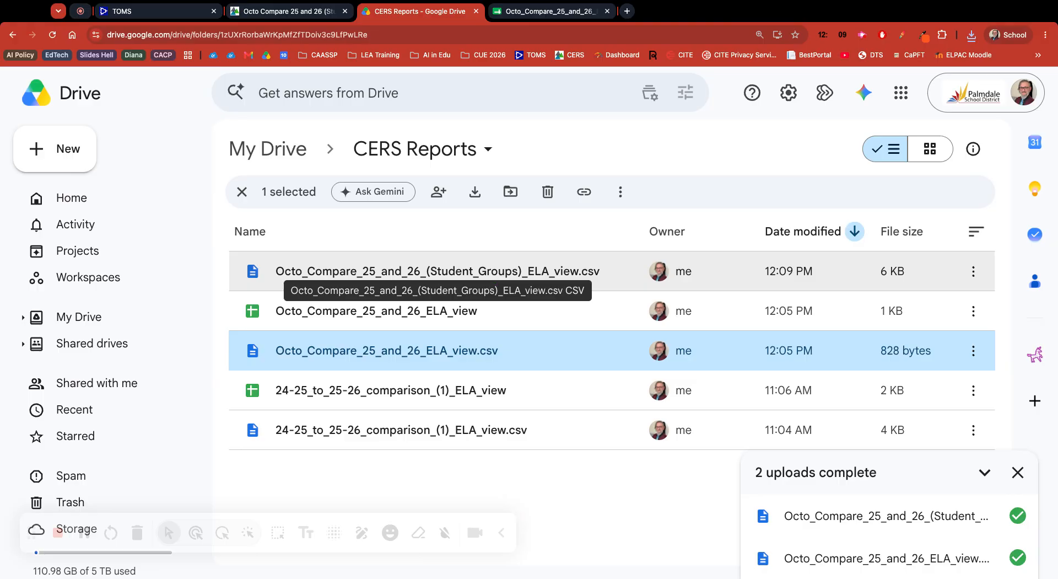
pyautogui.rightClick(491, 270)
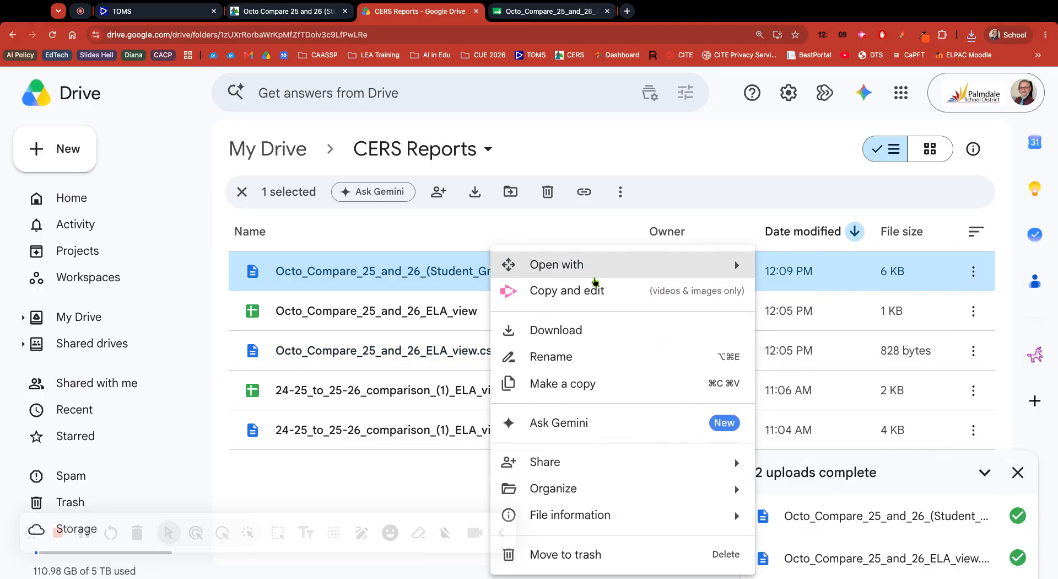
pyautogui.moveTo(677, 274)
pyautogui.click(816, 337)
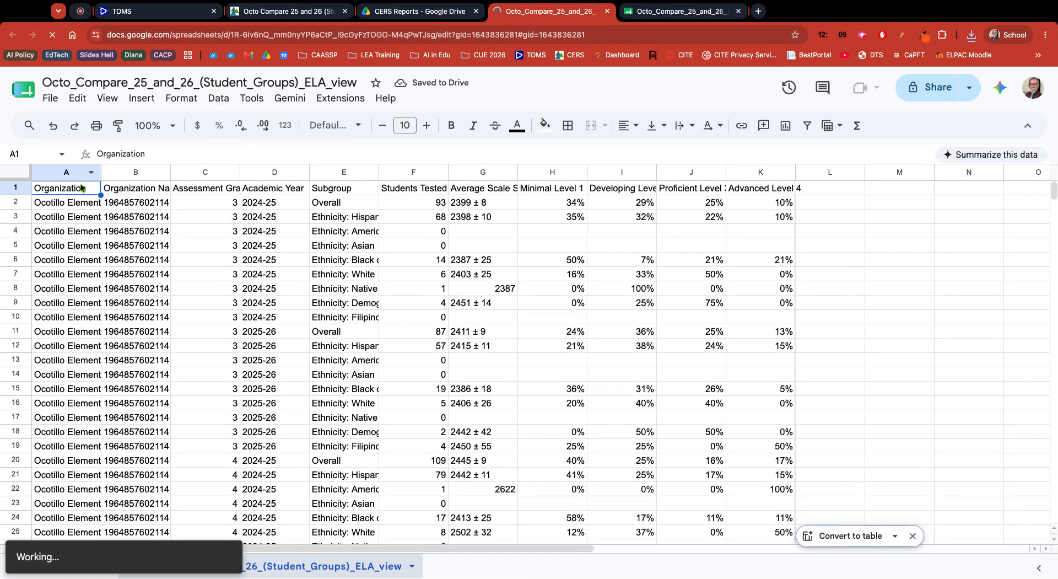
# Step: Freeze the header row of the spreadsheet and look through the exported rows
pyautogui.moveTo(16, 177); pyautogui.dragTo(16, 192)
pyautogui.scroll(-5, 350, 346)
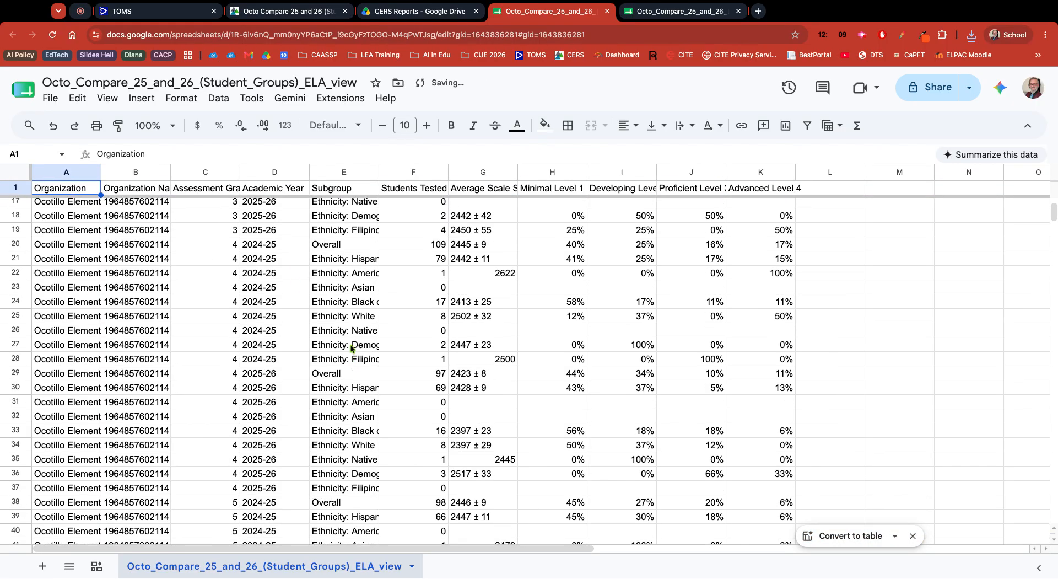
pyautogui.scroll(5, 350, 346)
pyautogui.scroll(-8, 351, 346)
pyautogui.scroll(8, 350, 346)
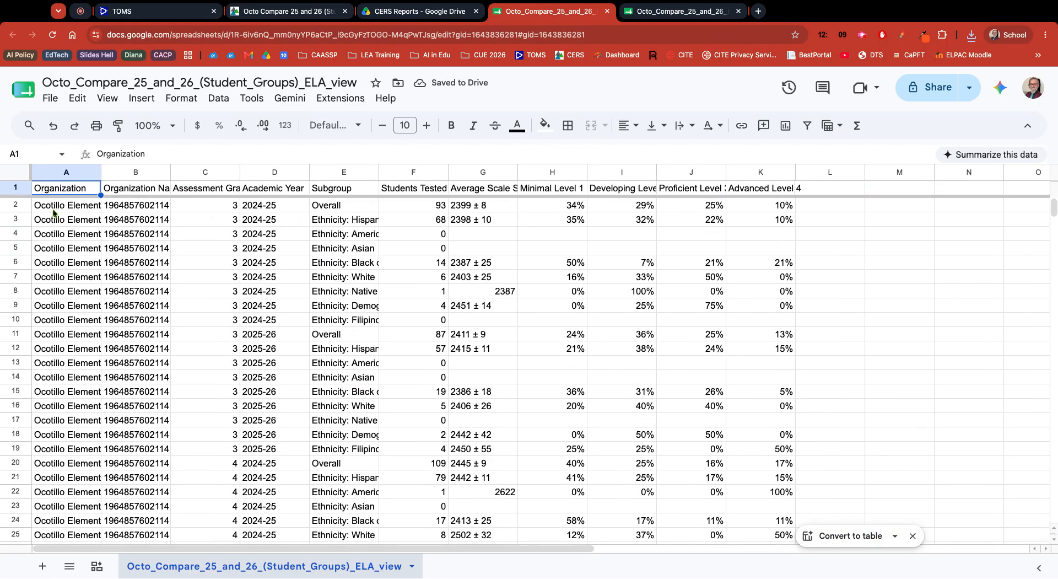
# Step: Highlight the grade 3 Academic Year cells for 2024-25, D2:D10, to examine that block of subgroup rows
pyautogui.click(13, 208)
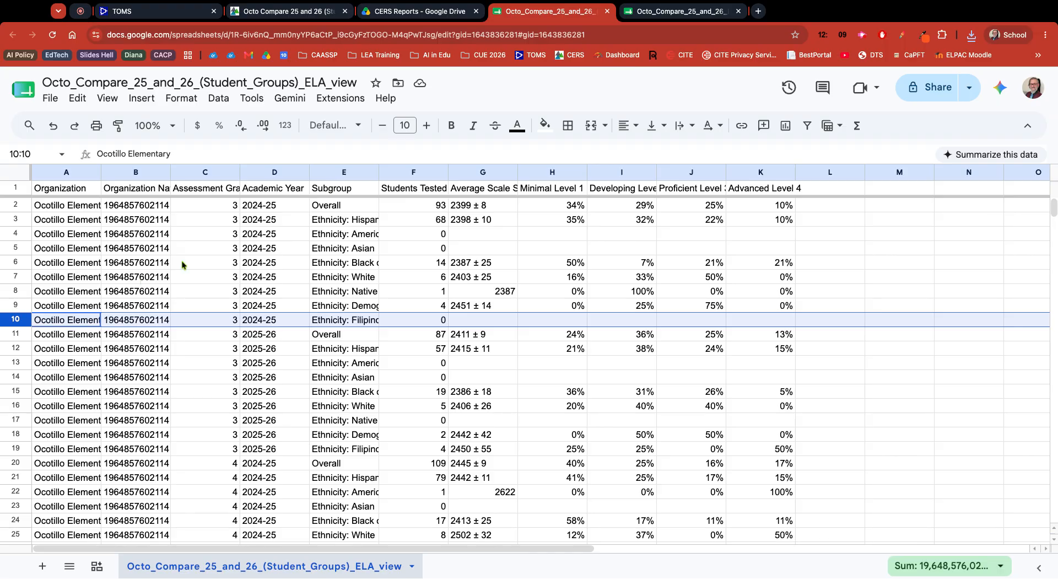
pyautogui.click(262, 210)
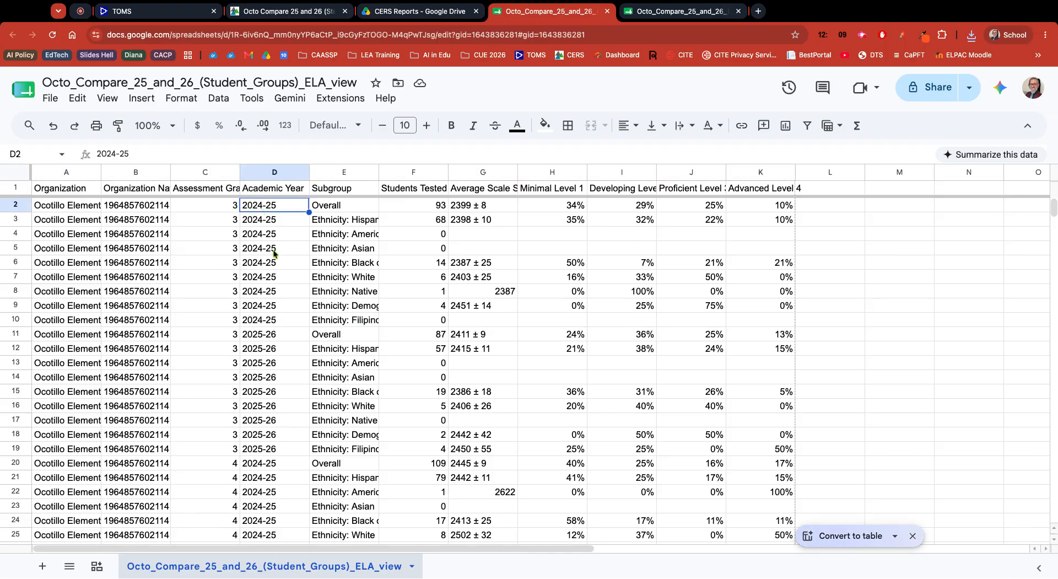
pyautogui.hotkey('shift', 'Down')
pyautogui.hotkey('shift', 'Down')
pyautogui.hotkey('shift', 'Down')
pyautogui.hotkey('shift', 'Down')
pyautogui.hotkey('shift', 'Down')
pyautogui.hotkey('shift', 'Down')
pyautogui.hotkey('shift', 'Down')
pyautogui.hotkey('shift', 'Down')
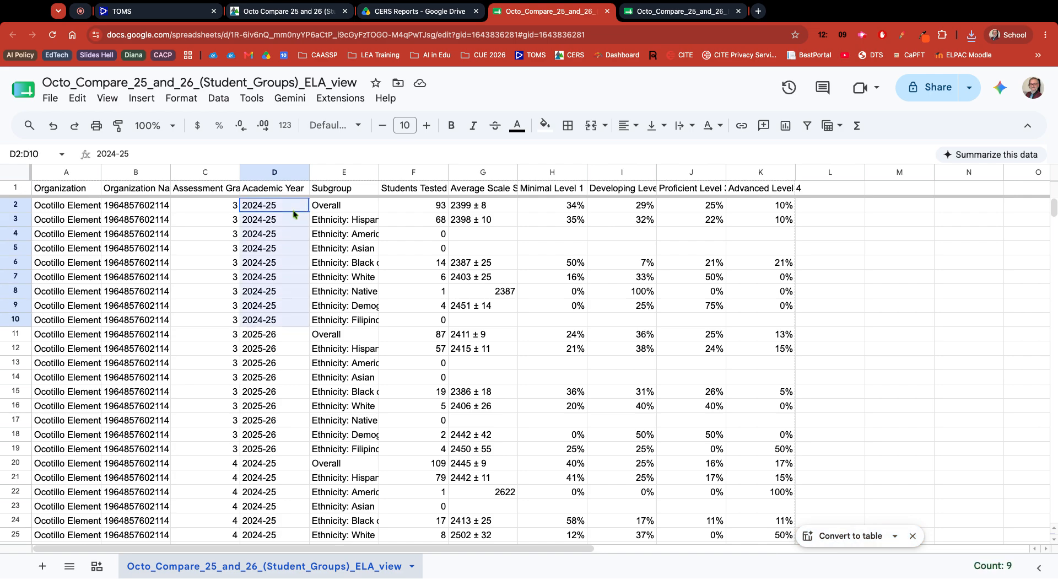
# Step: Highlight the Academic Year cells from D11 to D20 to examine the grade 3 rows for 2025-26
pyautogui.click(283, 342)
pyautogui.hotkey('shift', 'Down')
pyautogui.hotkey('shift', 'Down')
pyautogui.hotkey('shift', 'Down')
pyautogui.hotkey('shift', 'Down')
pyautogui.hotkey('shift', 'Down')
pyautogui.hotkey('shift', 'Down')
pyautogui.hotkey('shift', 'Down')
pyautogui.hotkey('shift', 'Down')
pyautogui.hotkey('shift', 'Down')
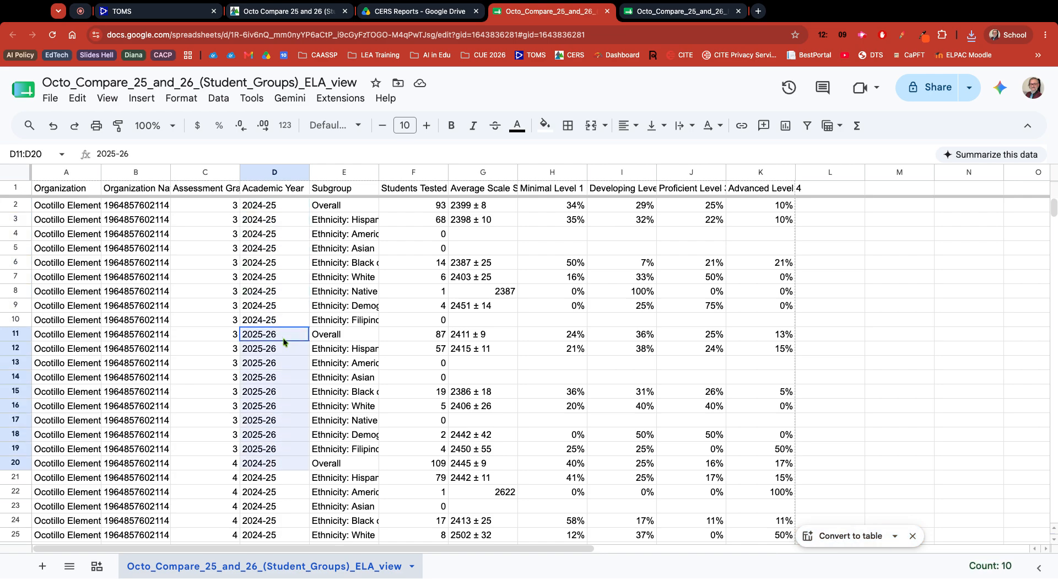
# Step: Highlight the grade 5 Academic Year cells for 2024-25, D38:D46, and review the rows to the end of the data
pyautogui.scroll(-7, 285, 457)
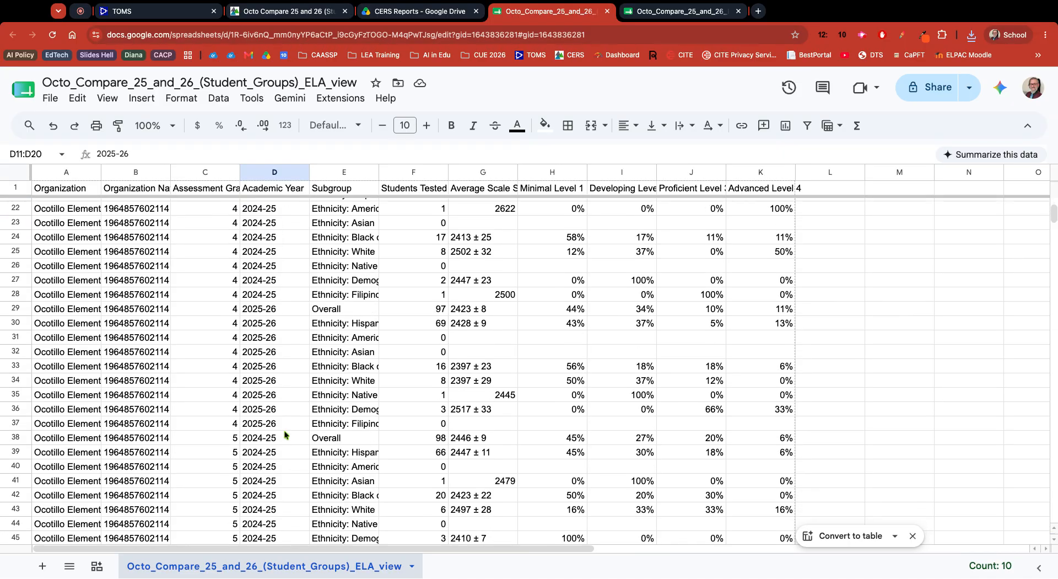
pyautogui.scroll(-2, 285, 435)
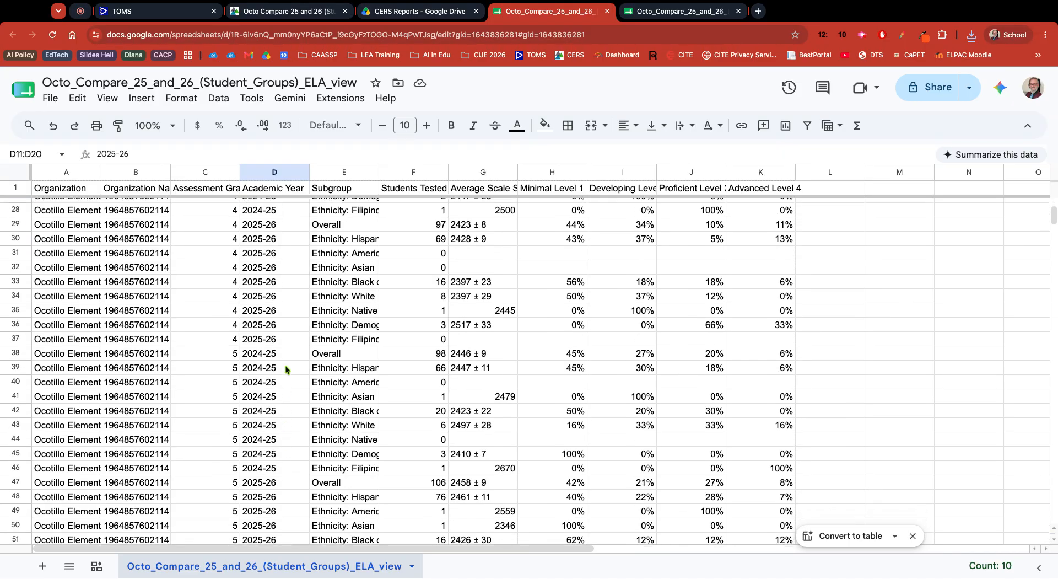
pyautogui.click(286, 354)
pyautogui.hotkey('shift', 'Down')
pyautogui.hotkey('shift', 'Down')
pyautogui.hotkey('shift', 'Down')
pyautogui.hotkey('shift', 'Down')
pyautogui.hotkey('shift', 'Down')
pyautogui.hotkey('shift', 'Down')
pyautogui.hotkey('shift', 'Down')
pyautogui.hotkey('shift', 'Down')
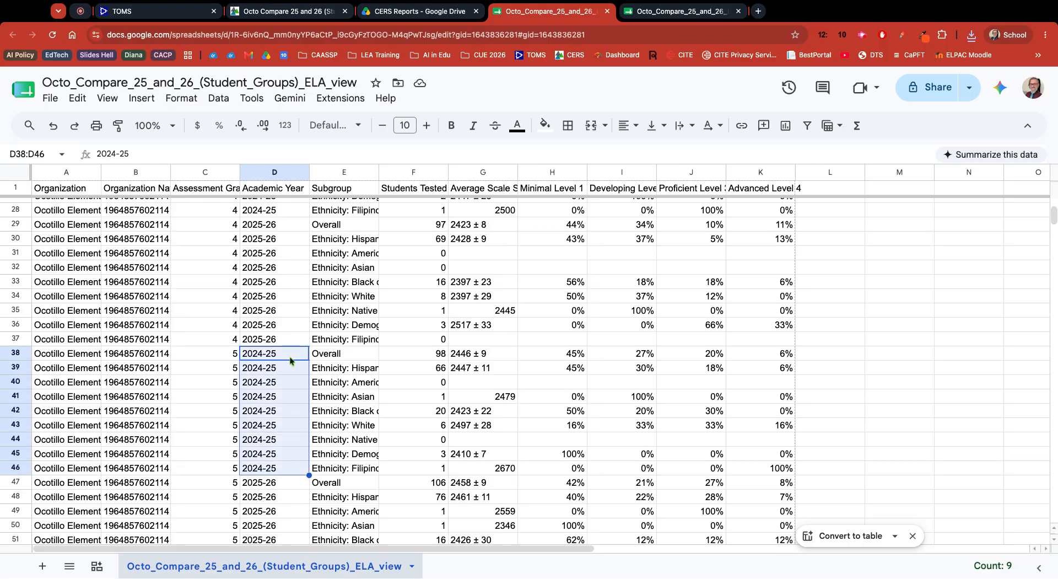
pyautogui.scroll(-1, 290, 361)
pyautogui.scroll(-1, 291, 361)
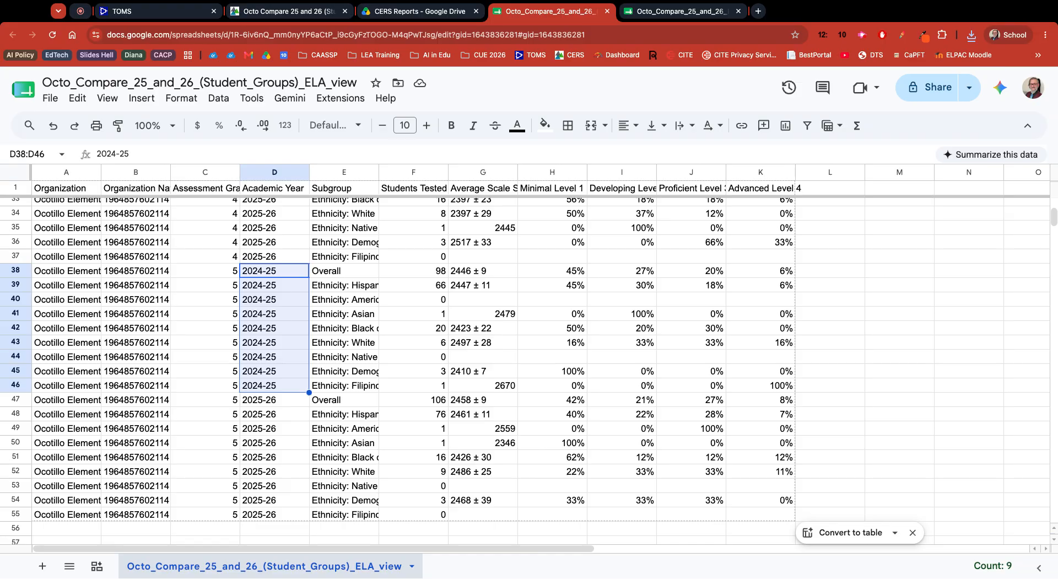
pyautogui.scroll(10, 291, 361)
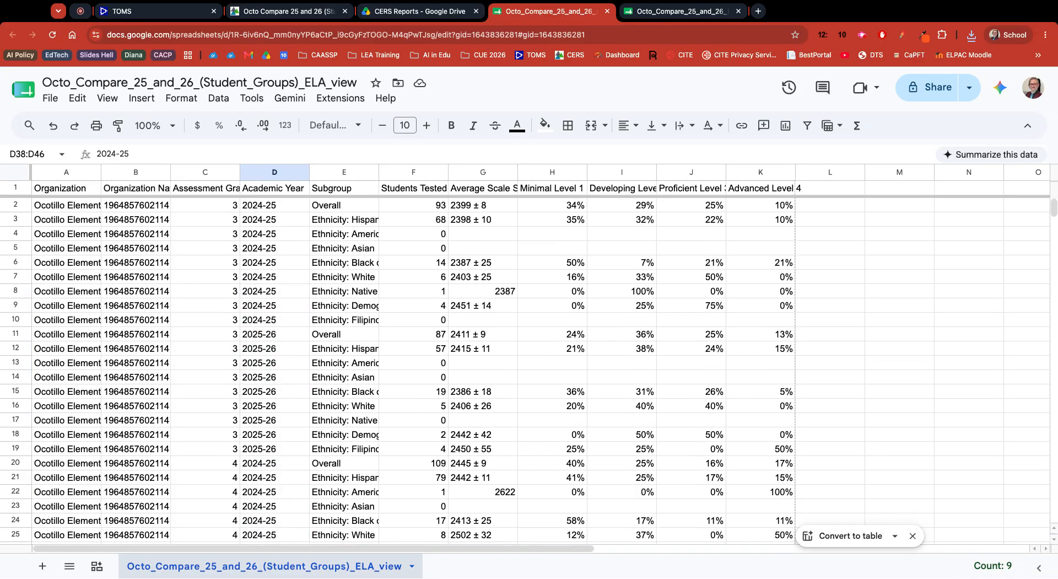
# Step: Copy the grade 3 2025-26 rows, A11:K19, into a new sheet at A1 and return to the exported data sheet
pyautogui.moveTo(46, 337)
pyautogui.mouseDown()
pyautogui.moveTo(344, 391)
pyautogui.moveTo(760, 420)
pyautogui.moveTo(761, 449)
pyautogui.mouseUp()
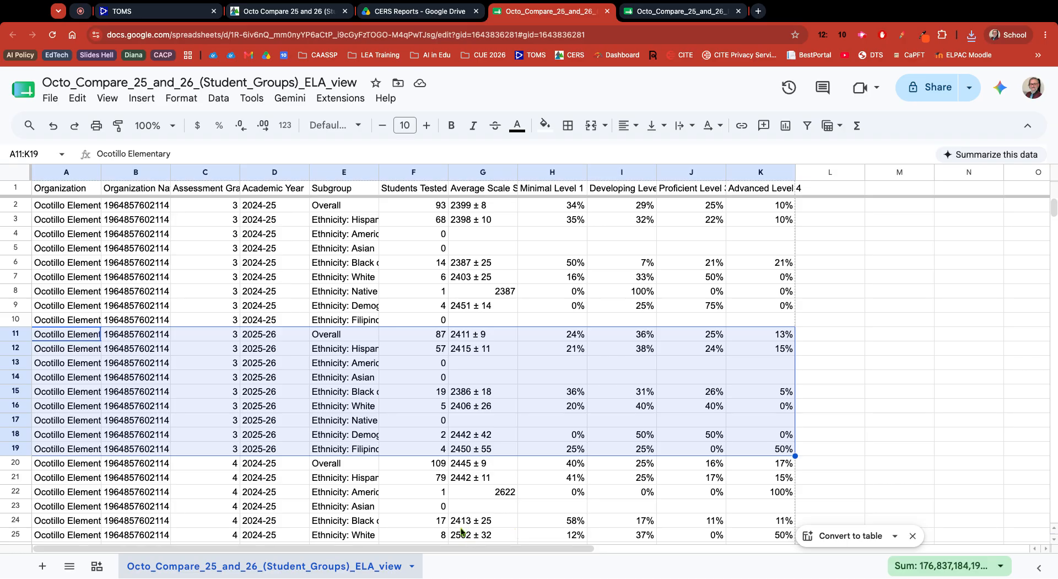
pyautogui.click(41, 566)
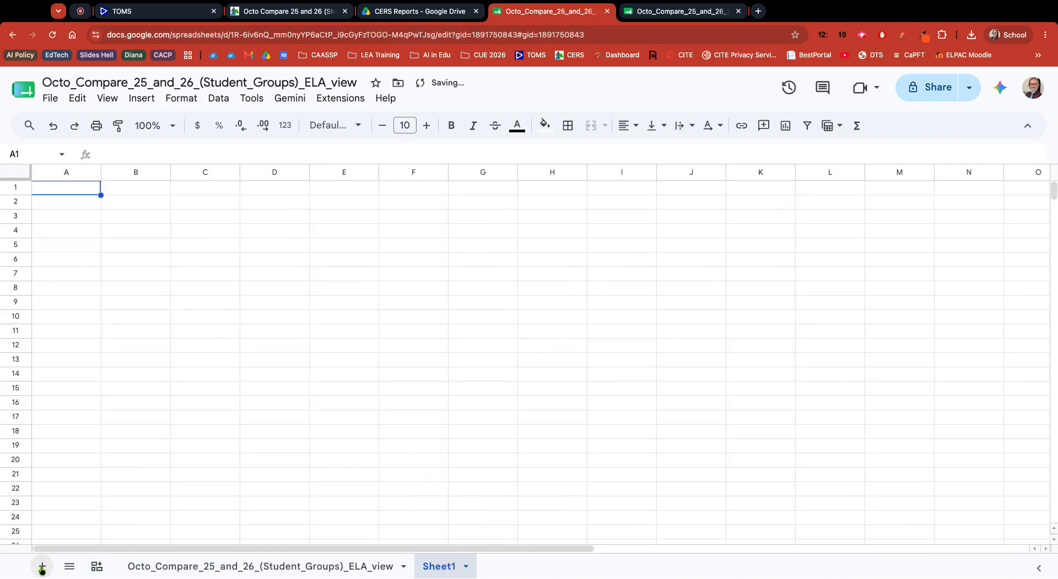
pyautogui.press('super+v')
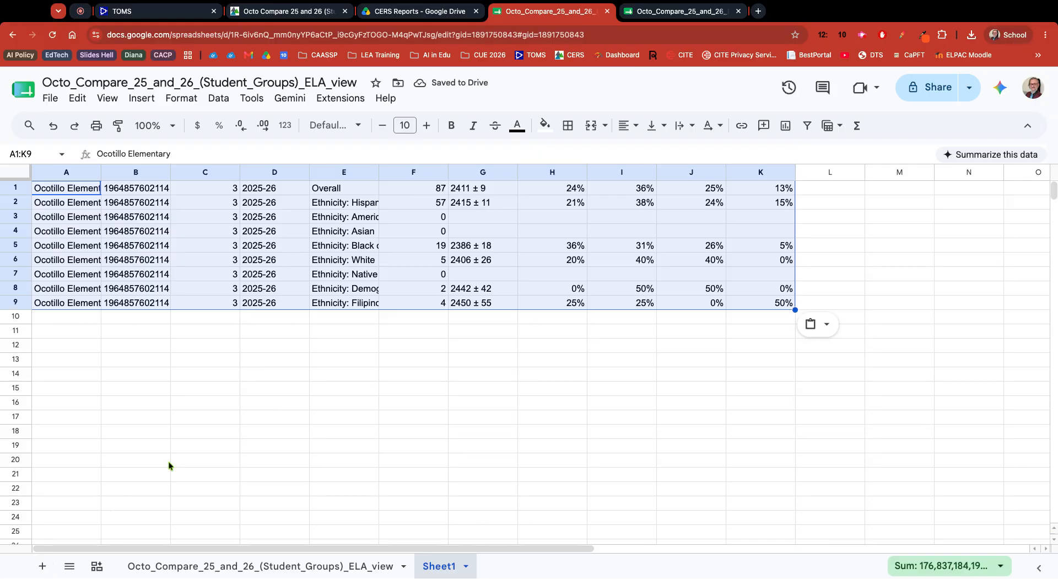
pyautogui.click(195, 566)
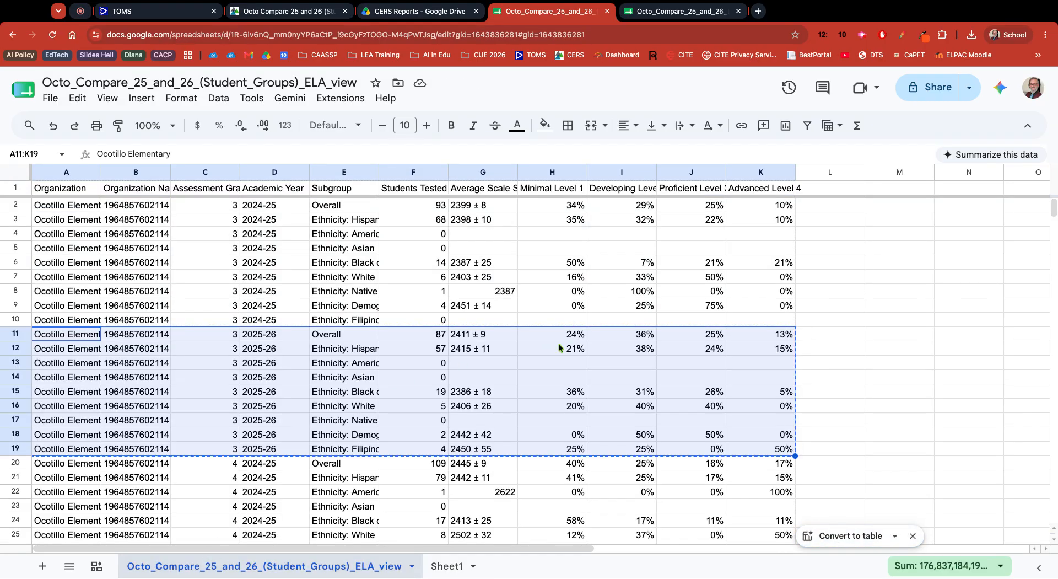
# Step: Switch back to the student groups report in CERS and return to the Aggregate Reports builder
pyautogui.click(151, 18)
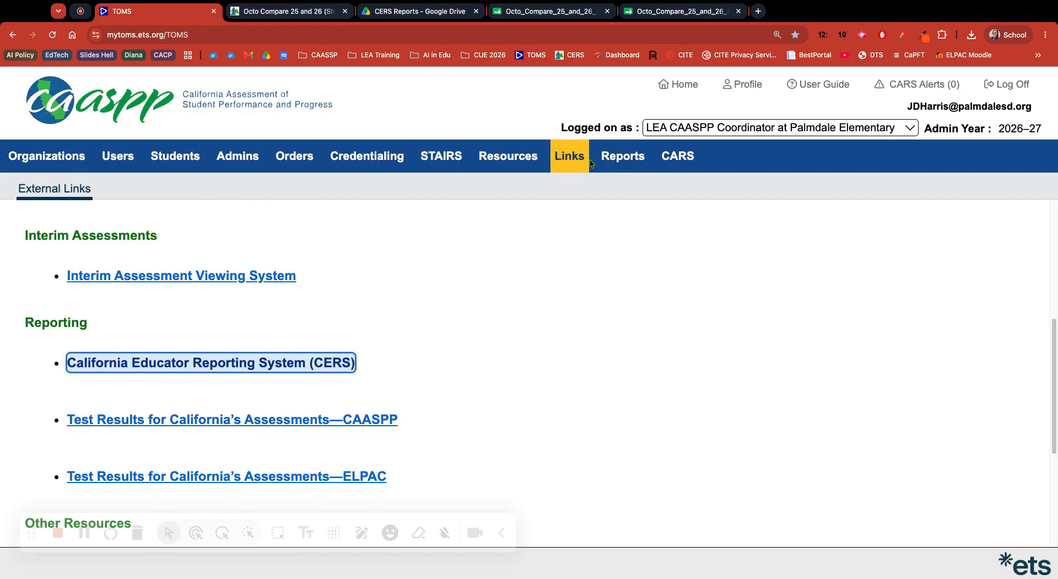
pyautogui.click(292, 11)
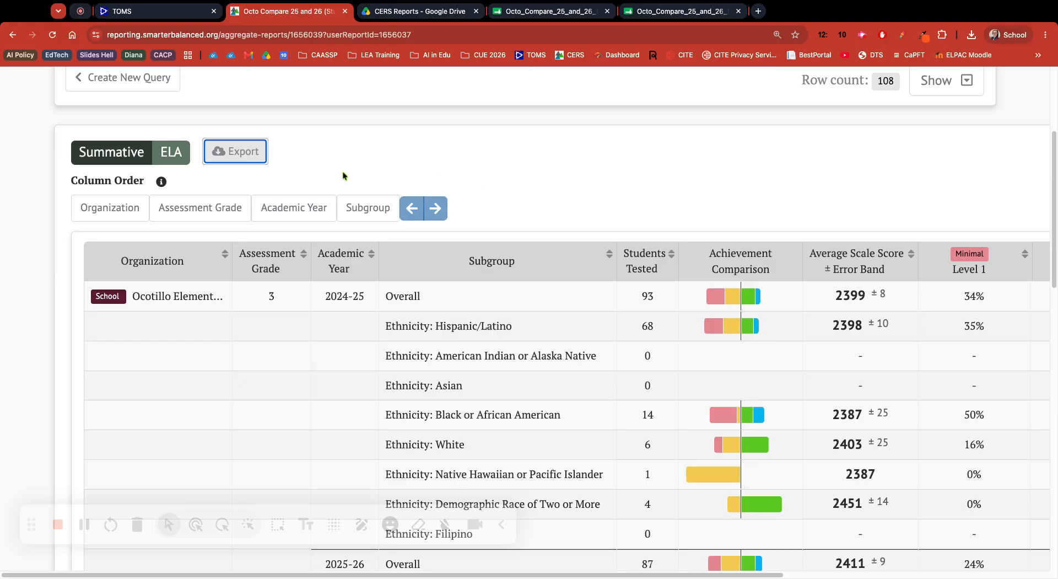
pyautogui.scroll(4, 349, 187)
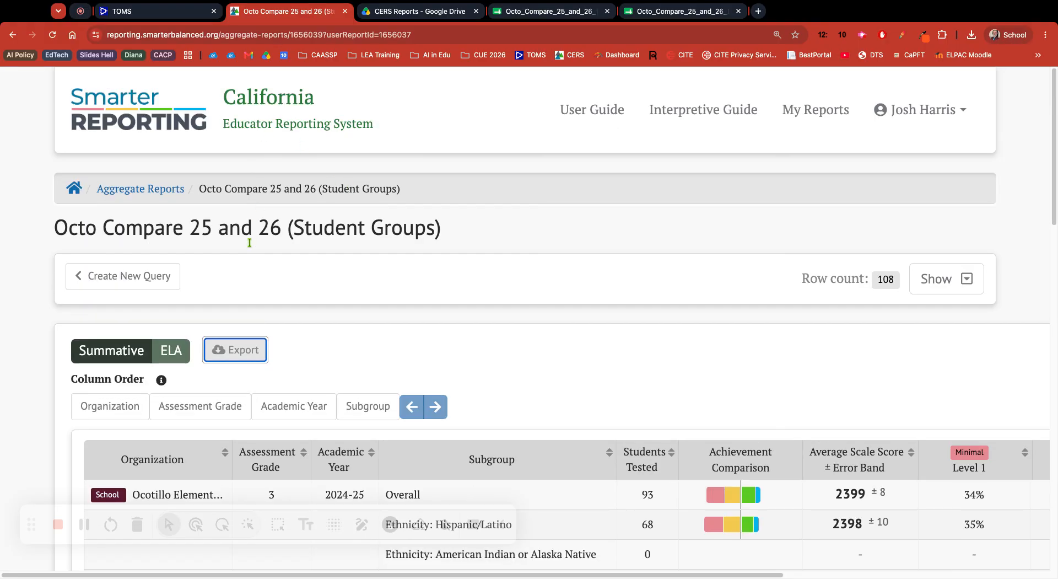
pyautogui.click(139, 188)
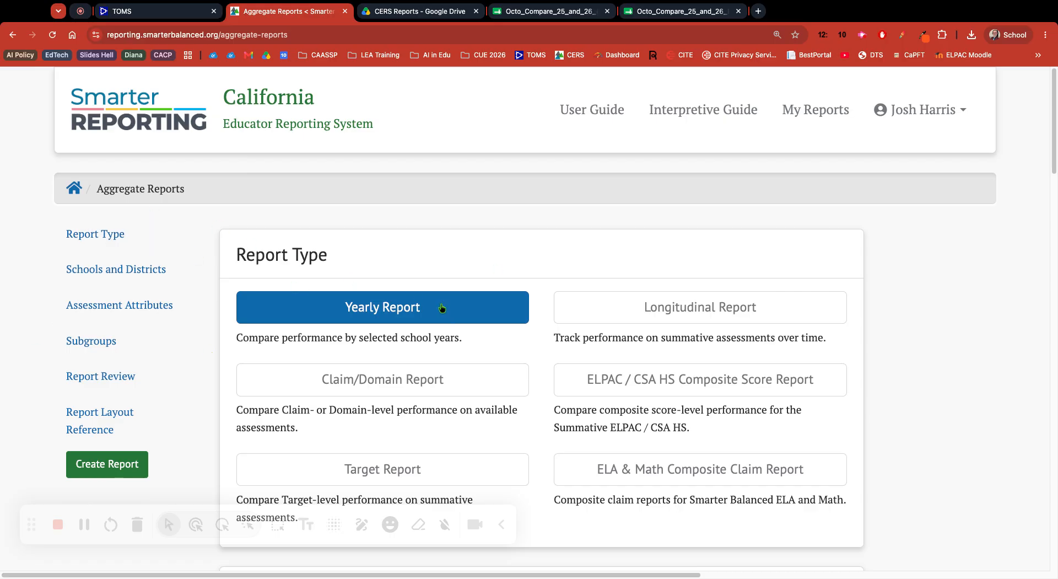
# Step: Exclude district results for selected schools and remove Palmdale Elementary School District from the new yearly report
pyautogui.click(133, 233)
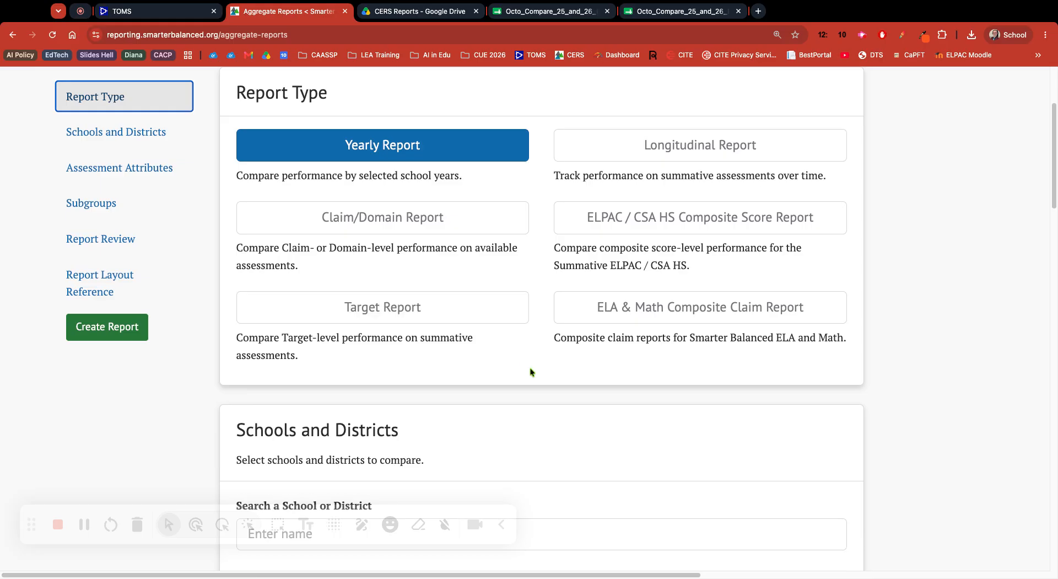
pyautogui.scroll(-3, 534, 370)
pyautogui.scroll(-3, 538, 368)
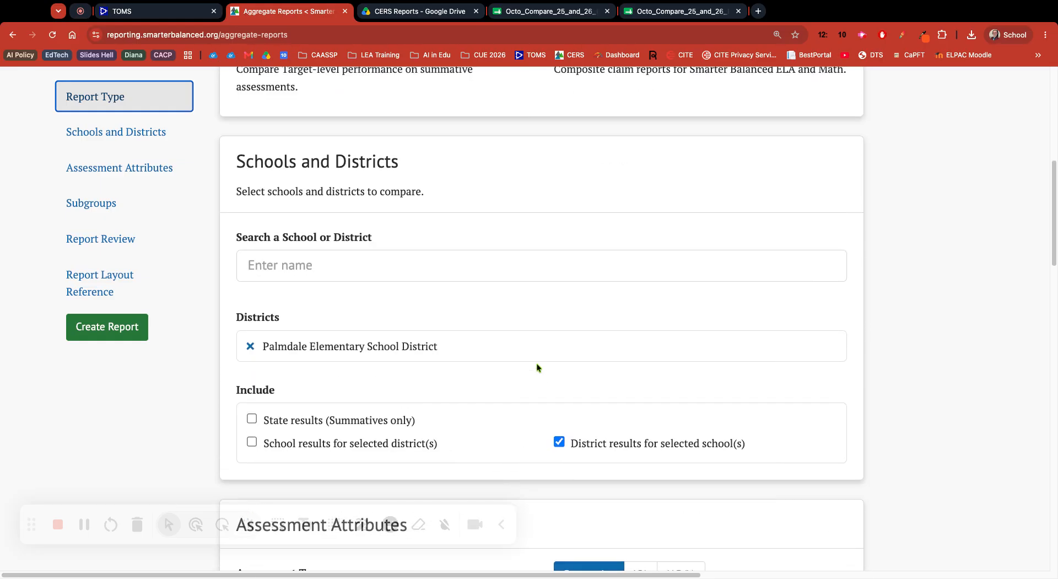
pyautogui.click(298, 265)
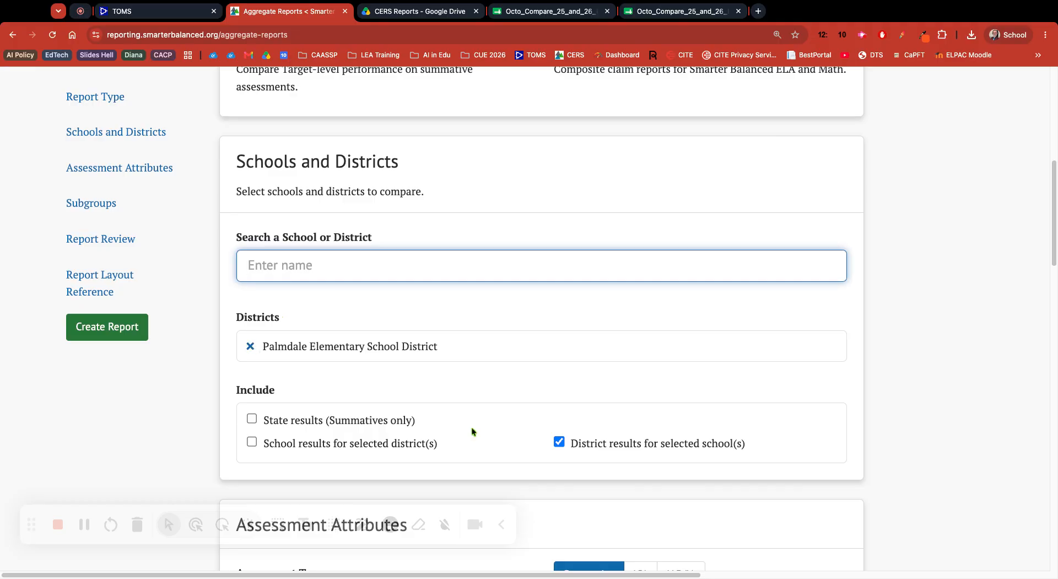
pyautogui.click(560, 441)
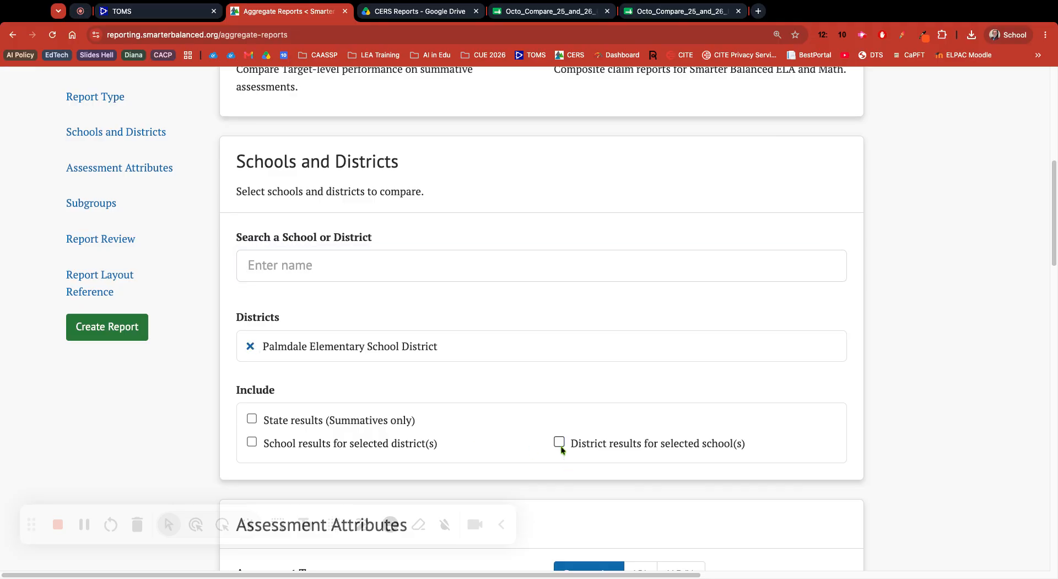
pyautogui.click(249, 347)
pyautogui.click(277, 265)
# Step: Restrict the summative assessment subjects to CSA 3-8, replacing a trial selection of CAST
pyautogui.scroll(-7, 454, 361)
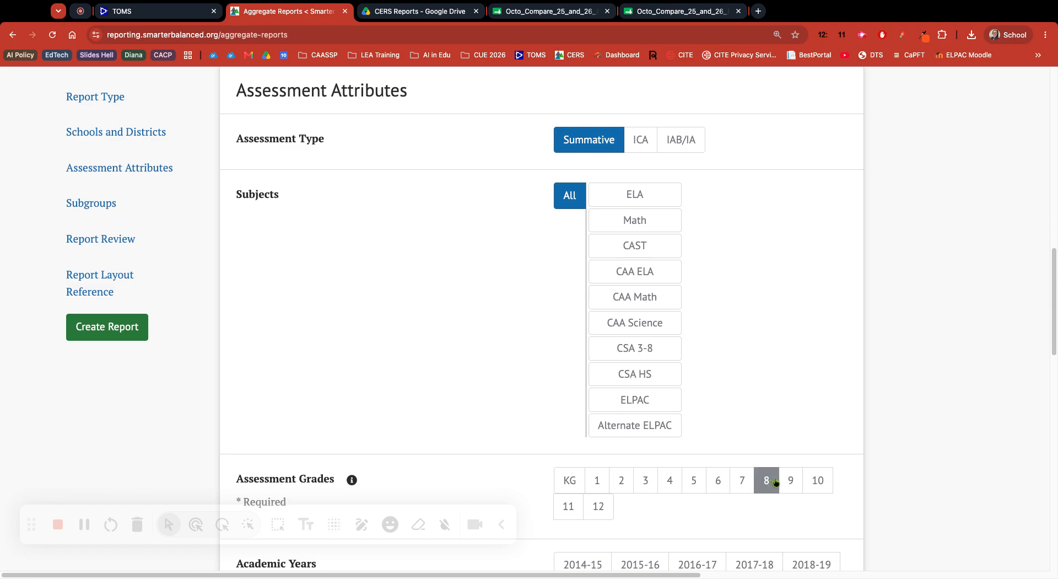
pyautogui.scroll(2, 507, 375)
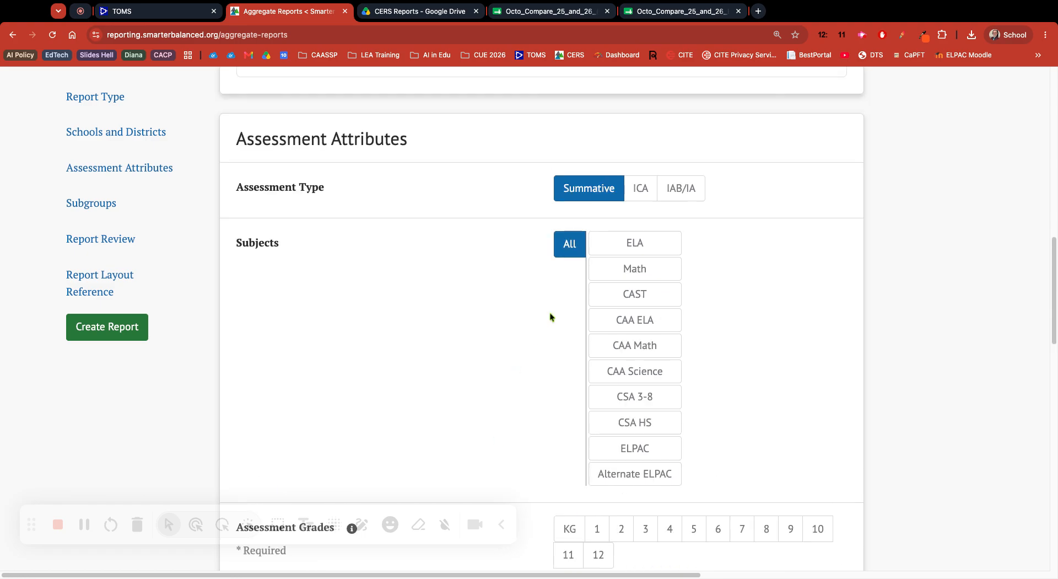
pyautogui.click(635, 294)
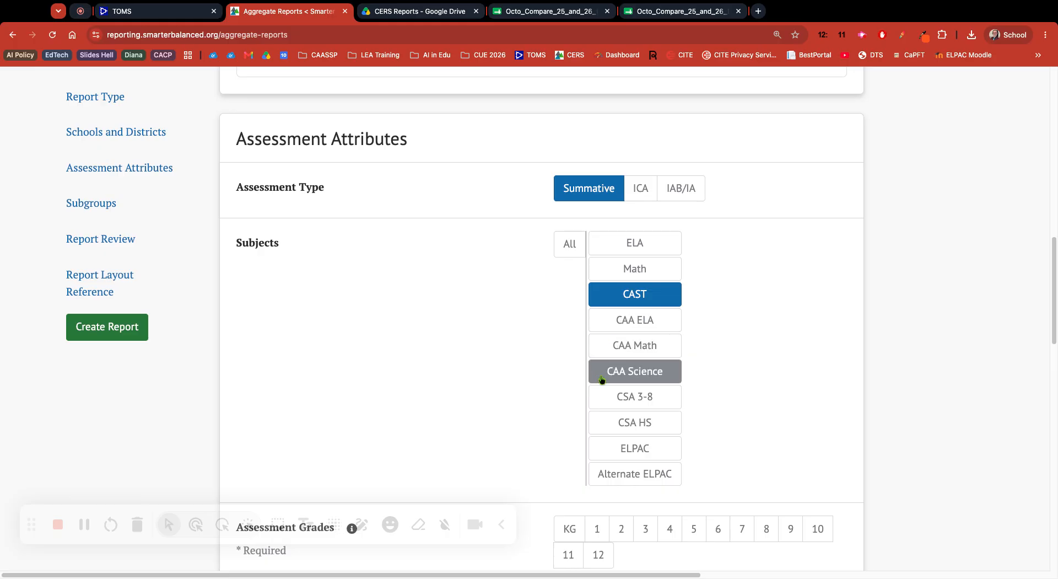
pyautogui.click(632, 408)
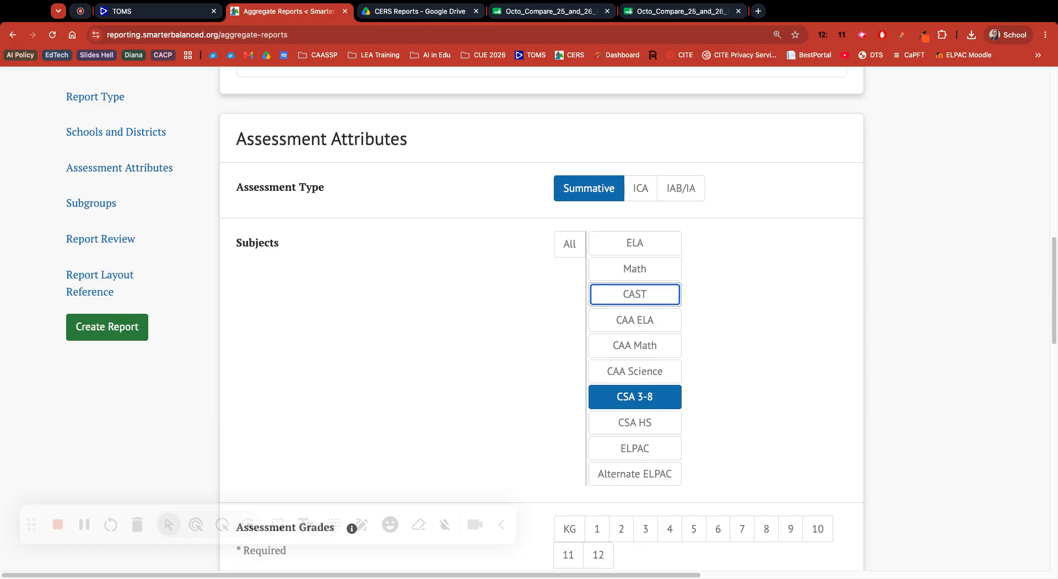
# Step: Review the remaining report settings, try to create the report without a school or assessment grade, and dismiss the alerts
pyautogui.scroll(-5, 541, 318)
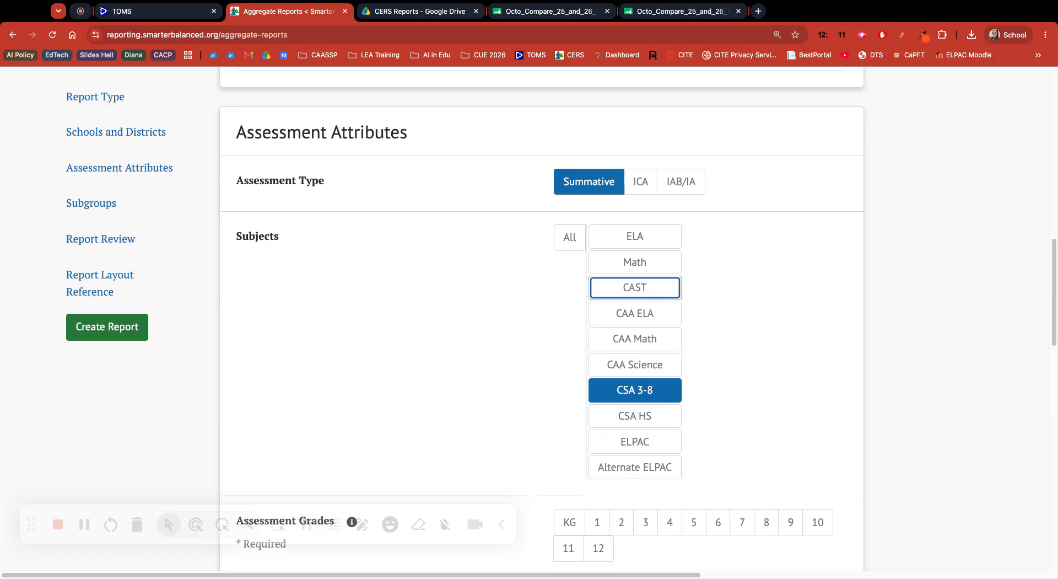
pyautogui.scroll(-5, 541, 318)
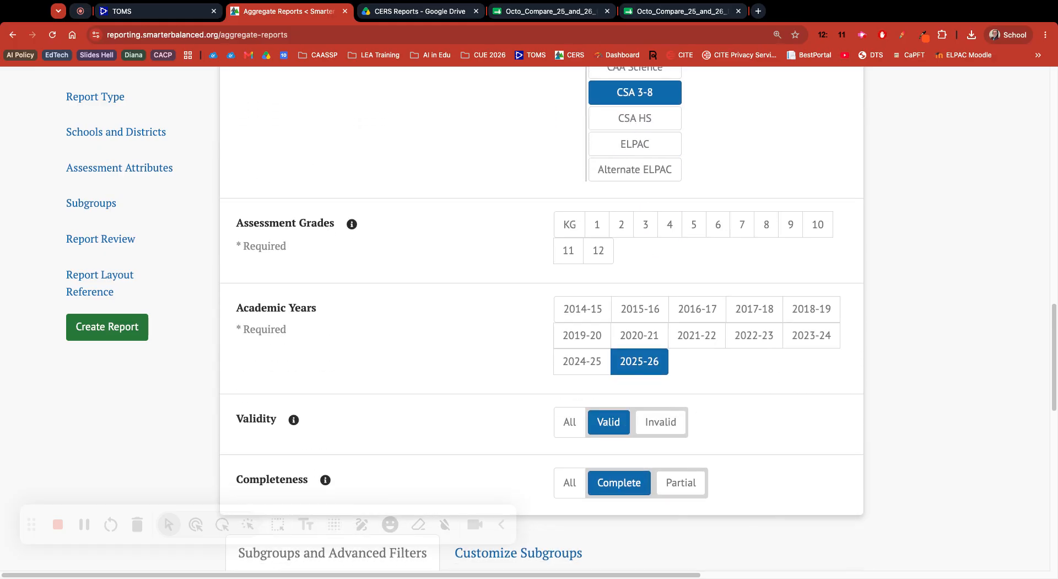
pyautogui.scroll(-20, 499, 431)
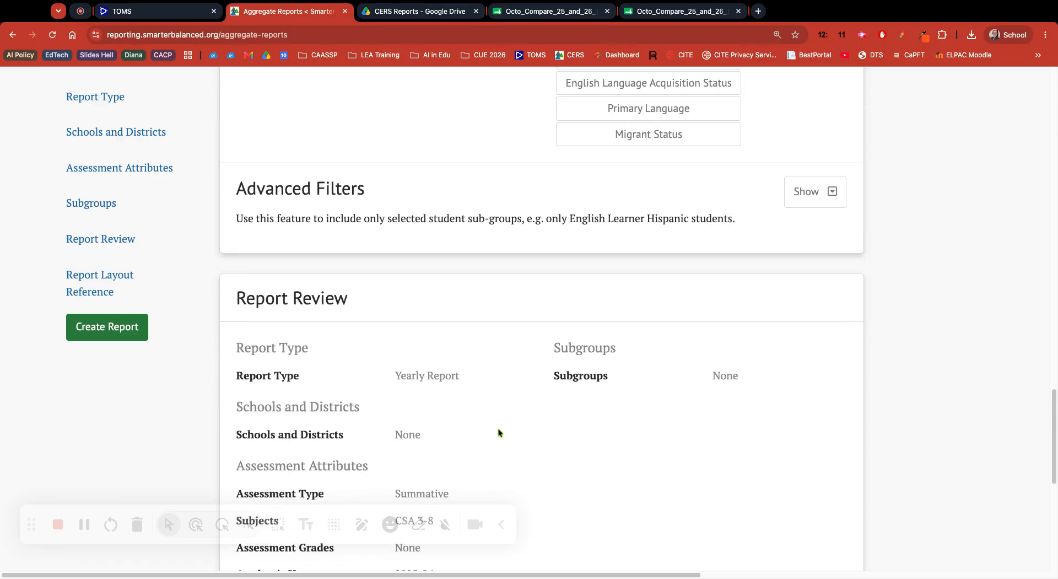
pyautogui.scroll(-2, 499, 431)
pyautogui.scroll(-8, 681, 398)
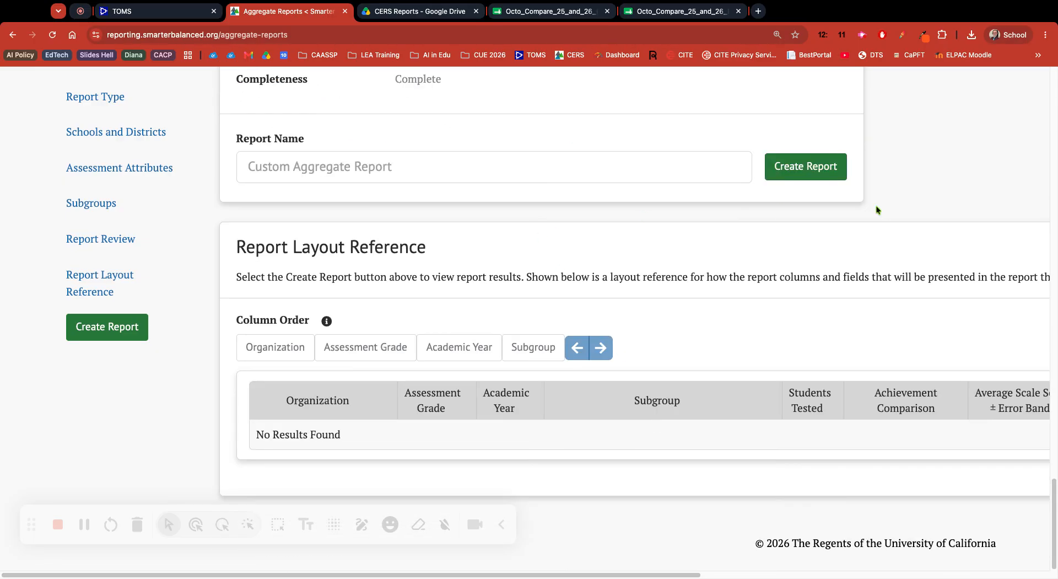
pyautogui.click(409, 164)
pyautogui.click(796, 166)
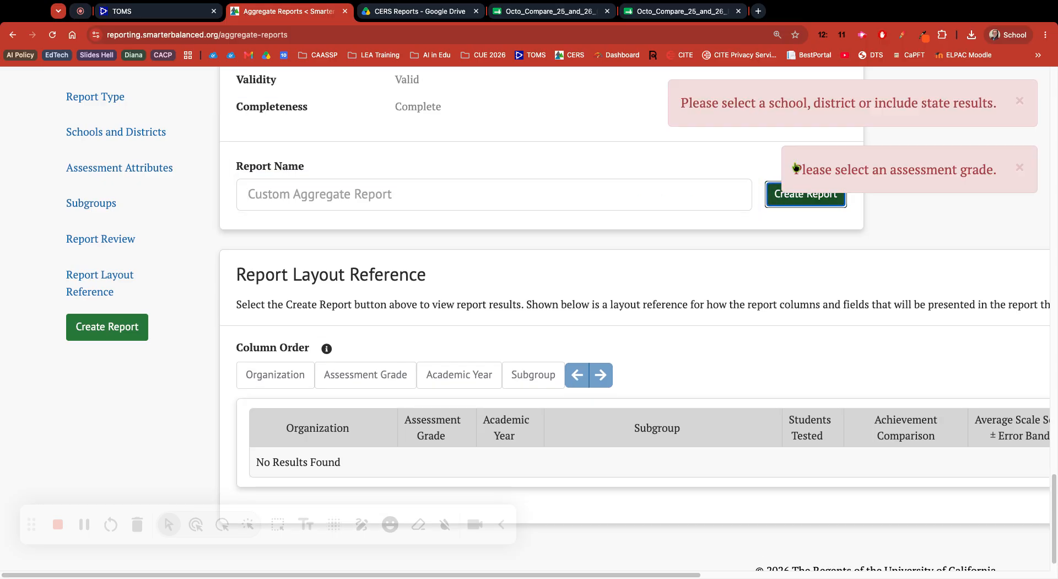
pyautogui.click(1023, 168)
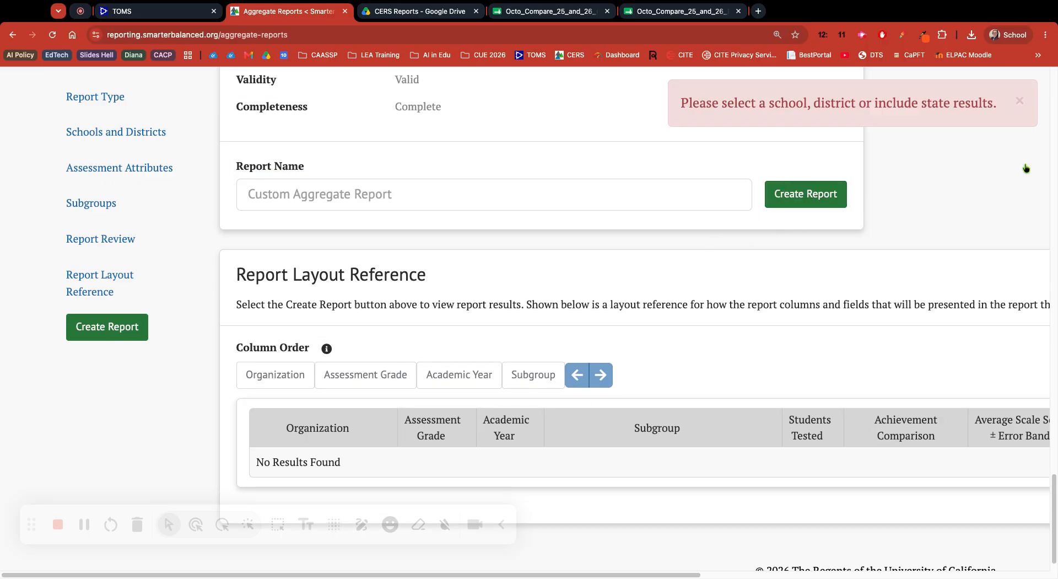
pyautogui.click(1021, 101)
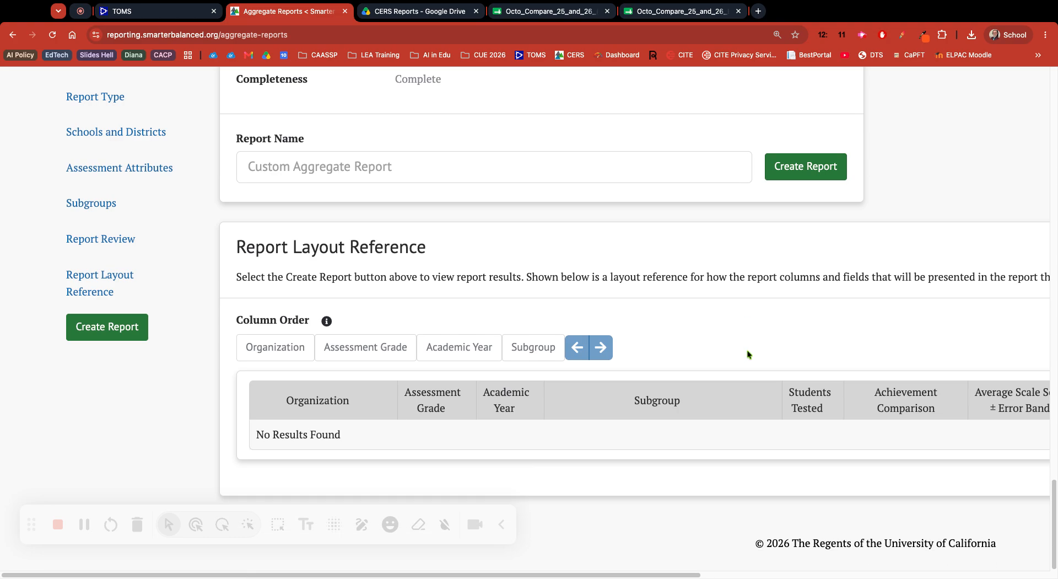